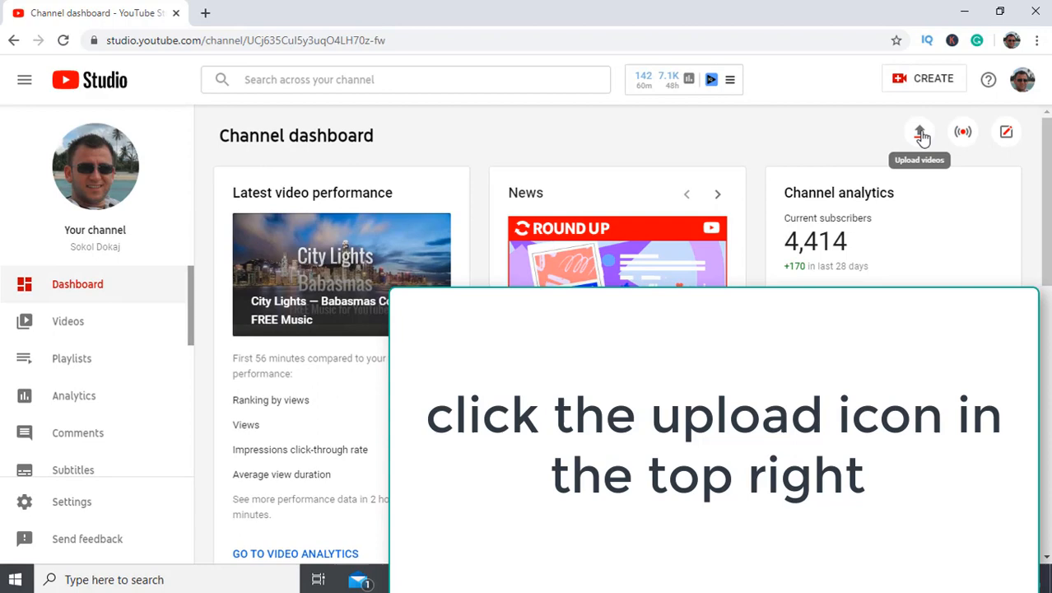
{"action": "left_click", "coordinate": [921, 134]}
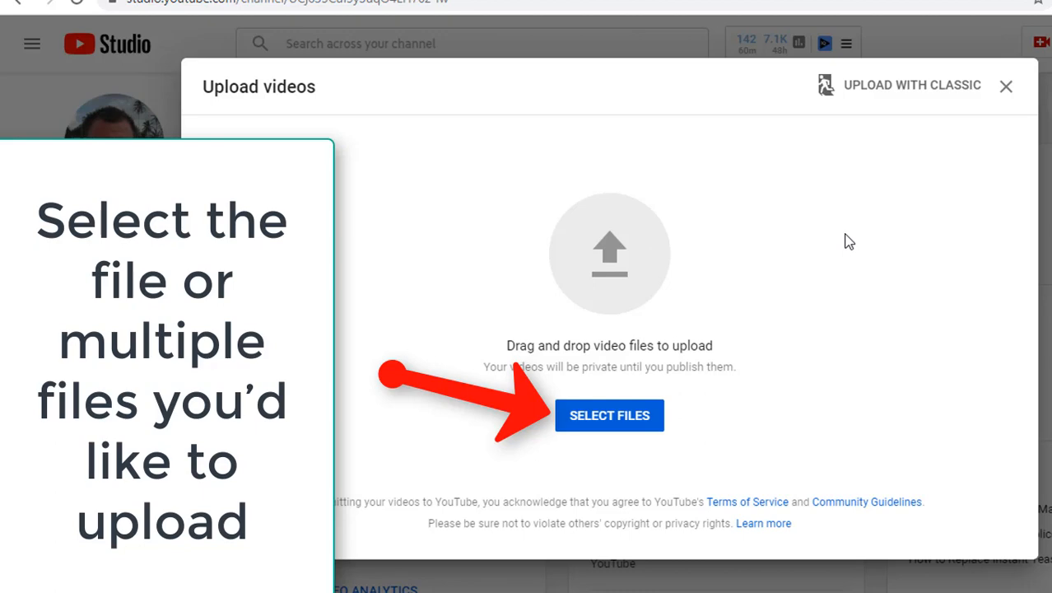
{"action": "left_click", "coordinate": [607, 420]}
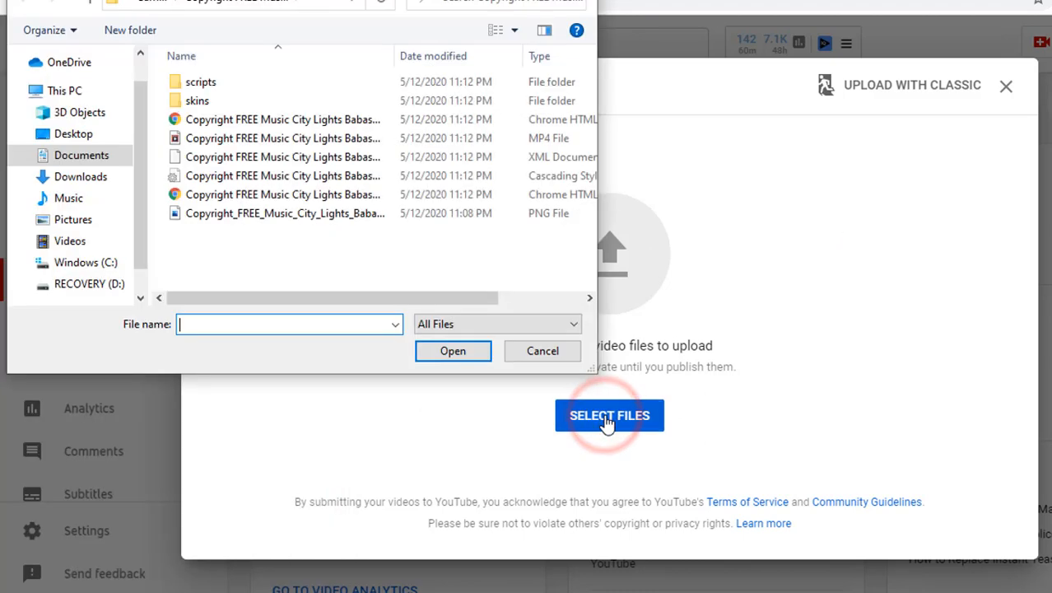
{"action": "left_click", "coordinate": [553, 360]}
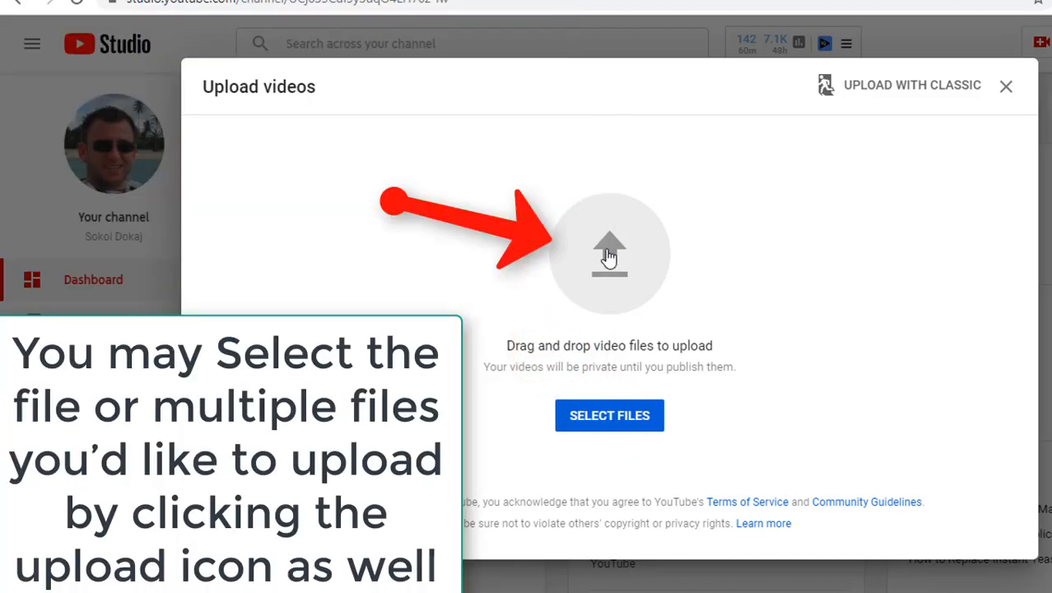
{"action": "left_click", "coordinate": [607, 258]}
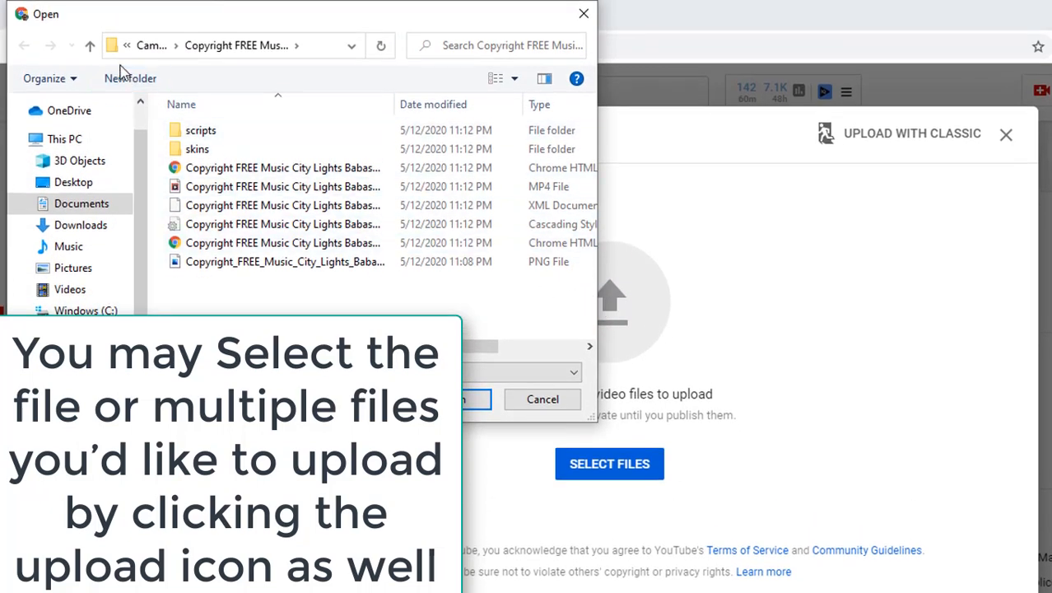
{"action": "left_click", "coordinate": [92, 47]}
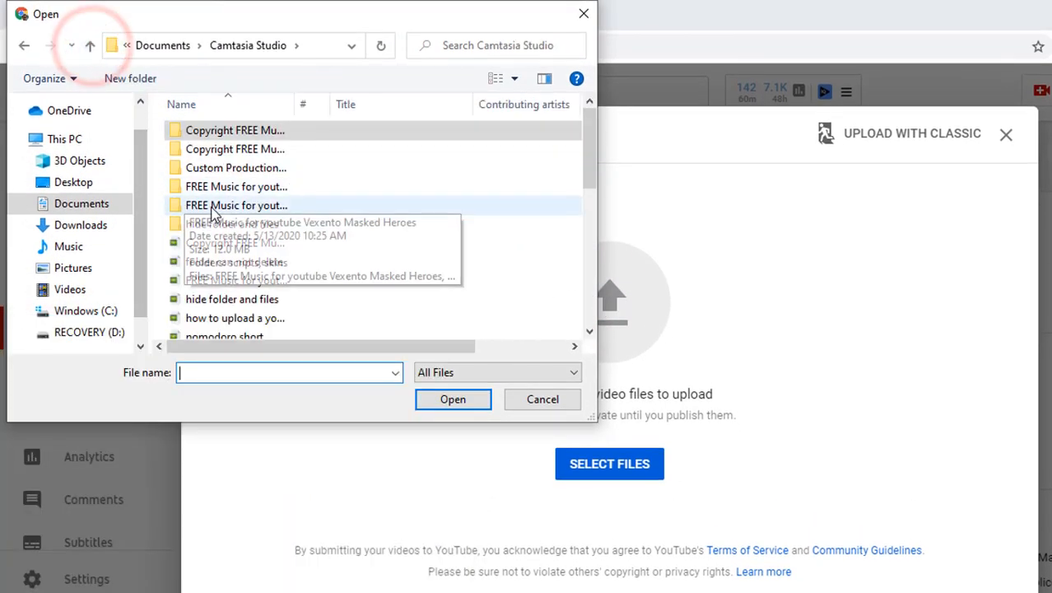
{"action": "double_click", "coordinate": [245, 207]}
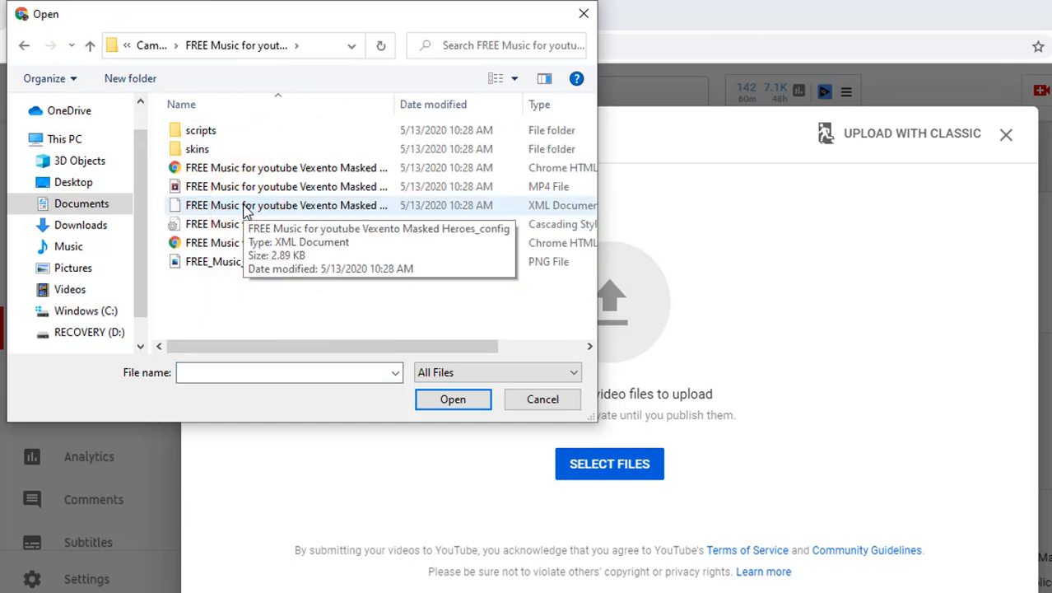
{"action": "left_click", "coordinate": [539, 400]}
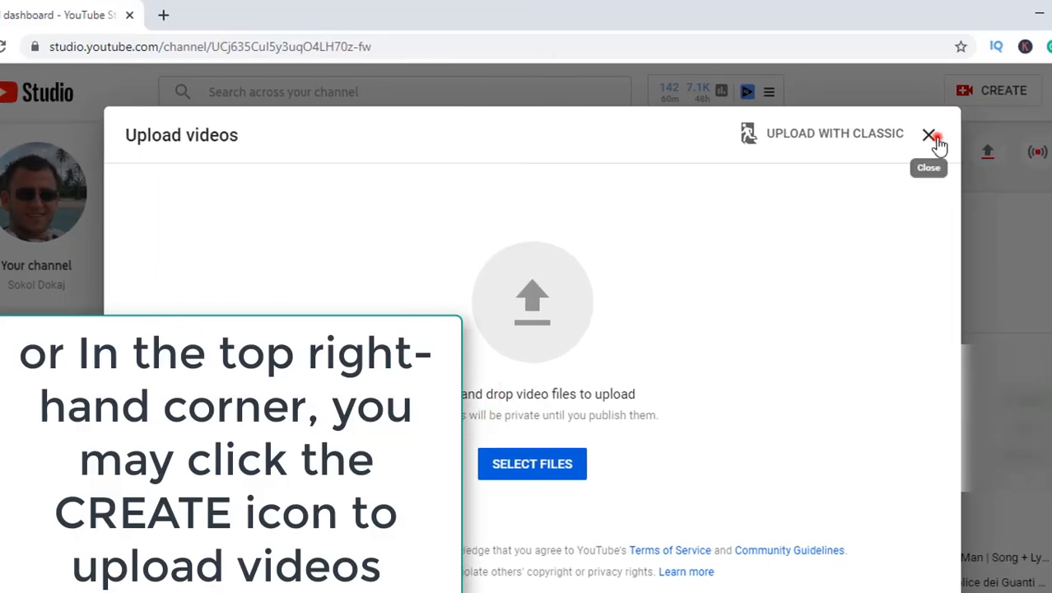
{"action": "left_click", "coordinate": [933, 136]}
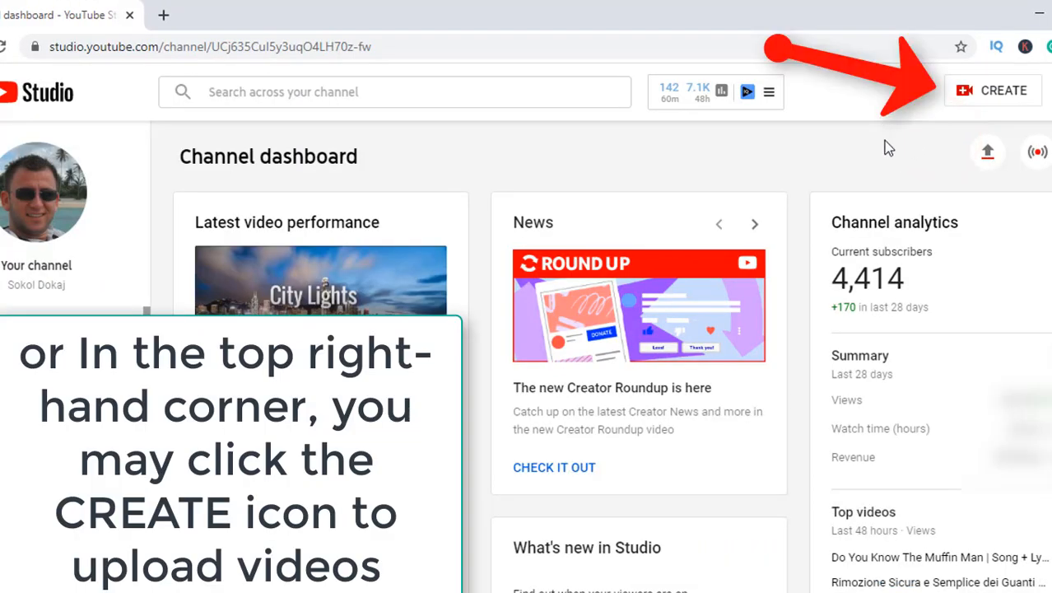
Upload the MP4 video from the Vexento Masked Heroes folder in Camtasia Studio to the channel.
{"action": "left_click", "coordinate": [1002, 96]}
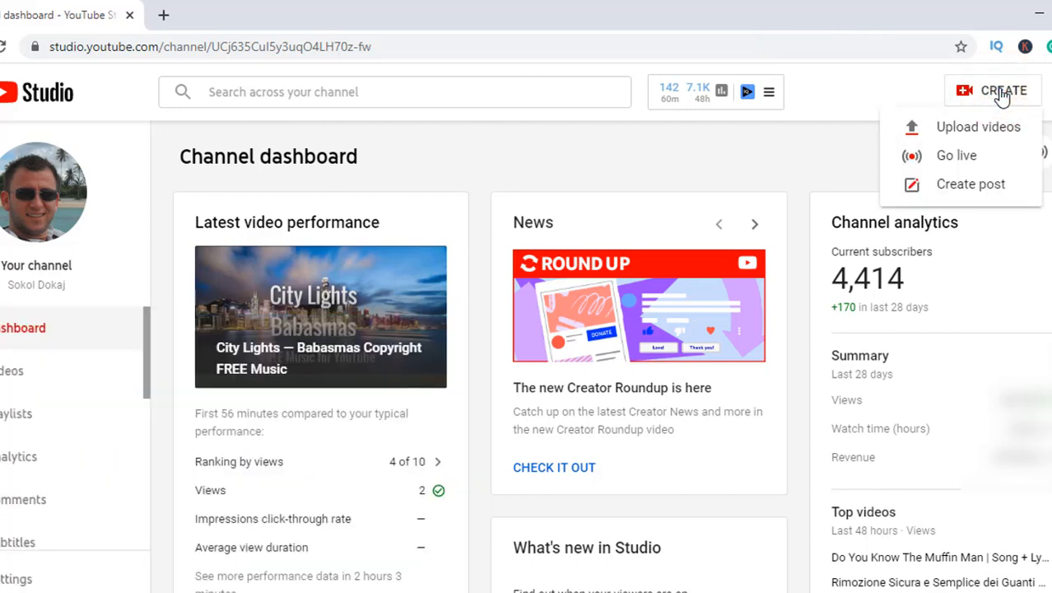
{"action": "left_click", "coordinate": [967, 130]}
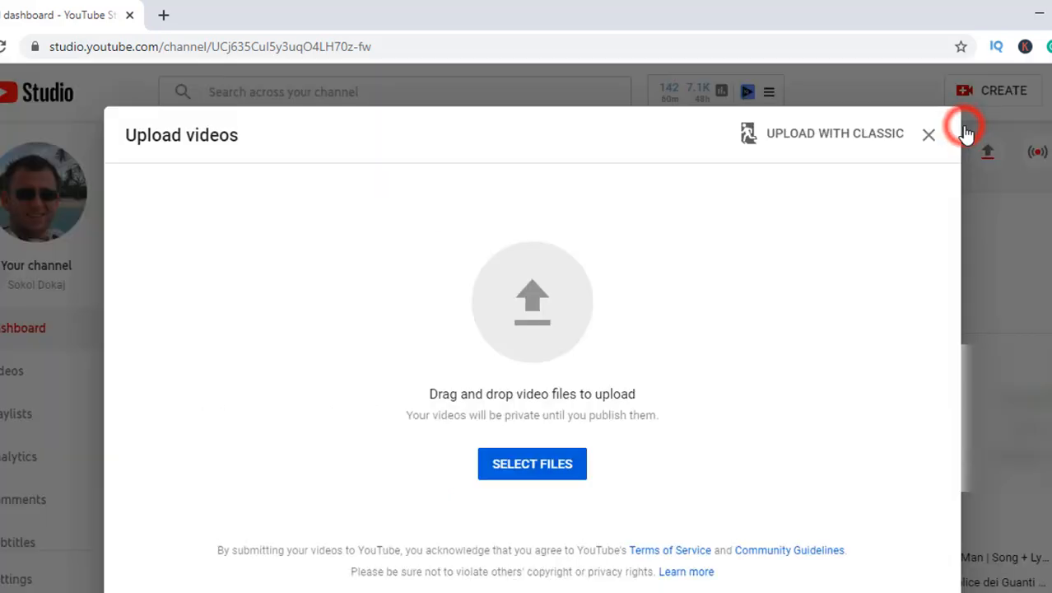
{"action": "left_click", "coordinate": [529, 306]}
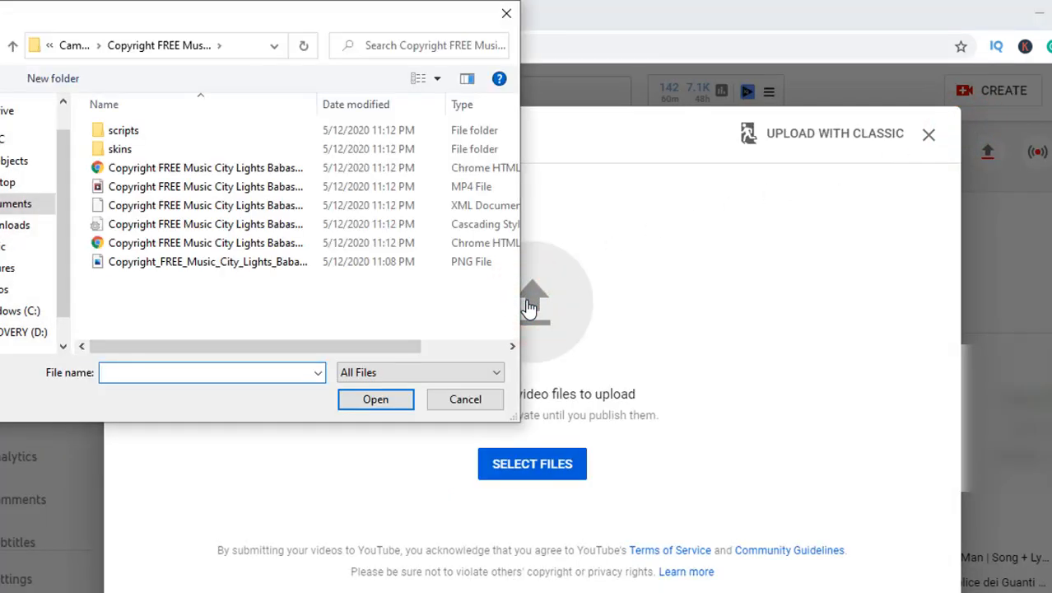
{"action": "left_click", "coordinate": [12, 46]}
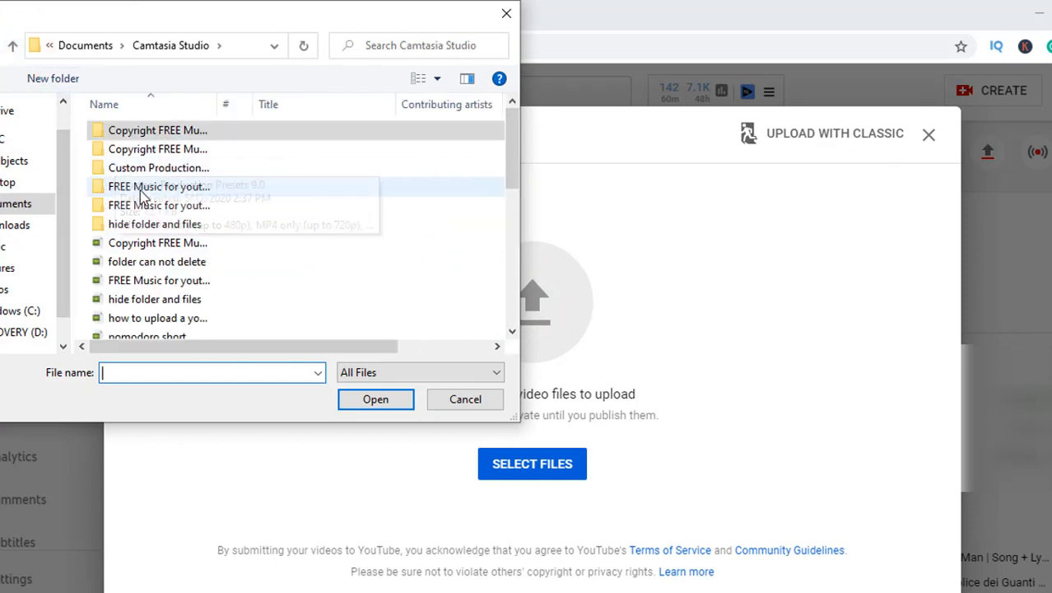
{"action": "double_click", "coordinate": [138, 207]}
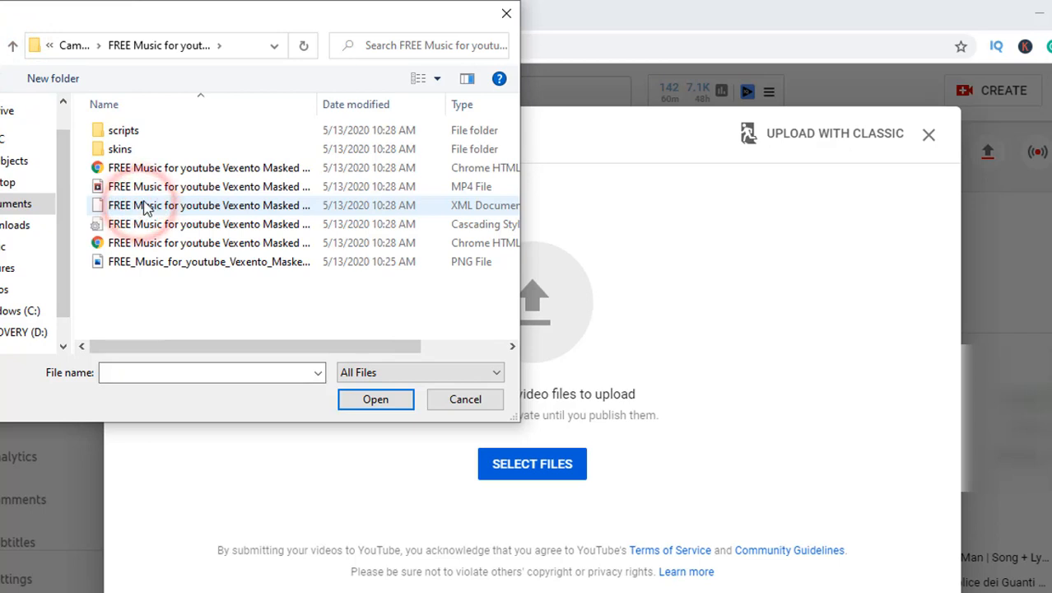
{"action": "left_click", "coordinate": [154, 189]}
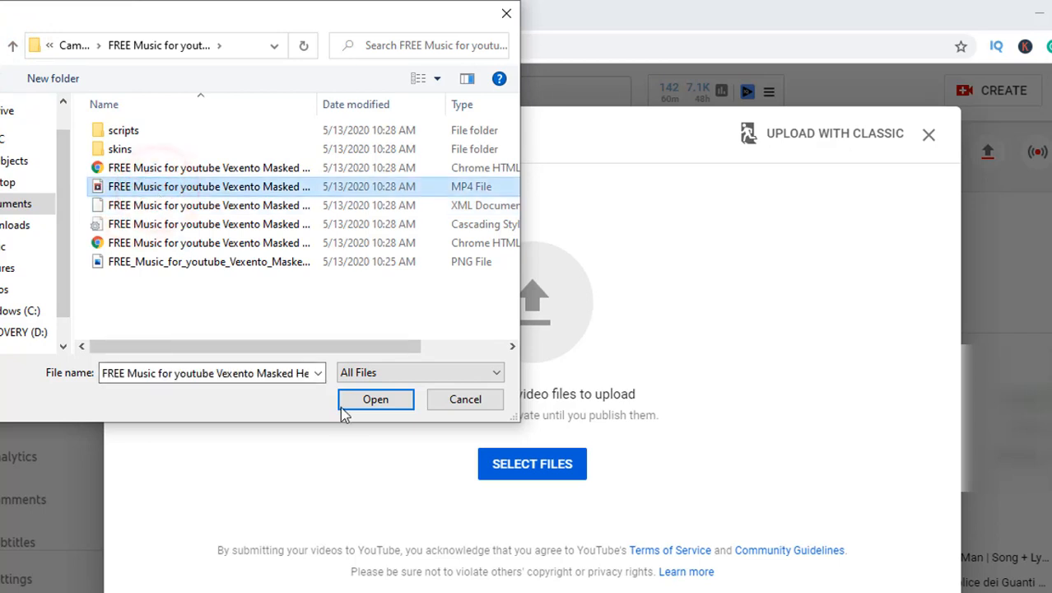
{"action": "left_click", "coordinate": [375, 400]}
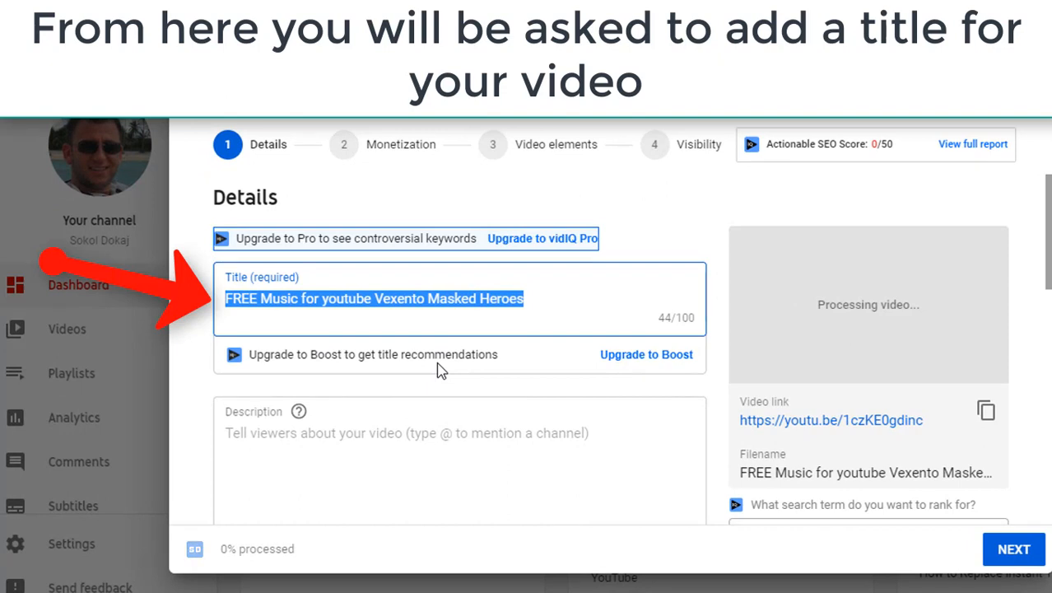
Move "Masked Heroes" to the start of the video title and insert "by Vexento Copyright" after it.
{"action": "left_click", "coordinate": [418, 298]}
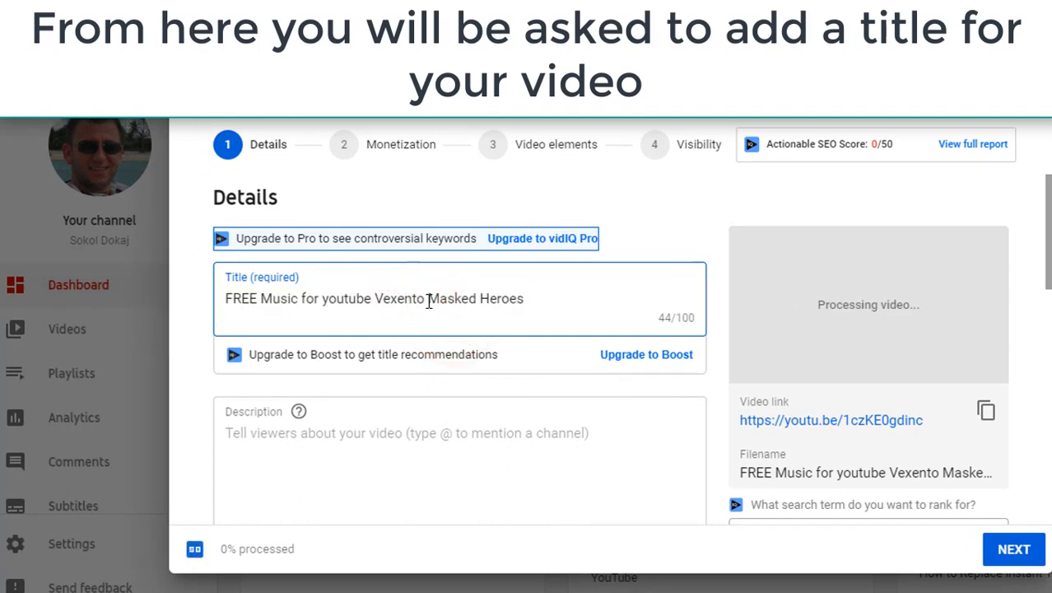
{"action": "left_click_drag", "start_coordinate": [430, 298], "coordinate": [538, 299]}
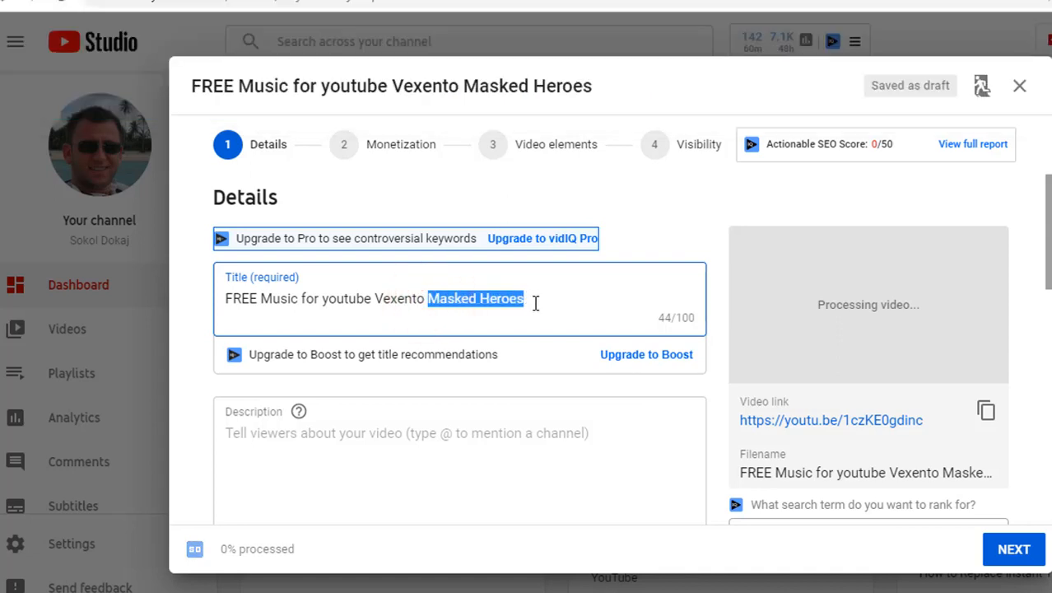
{"action": "key", "text": "ctrl+x"}
{"action": "left_click", "coordinate": [227, 299]}
{"action": "key", "text": "ctrl+v"}
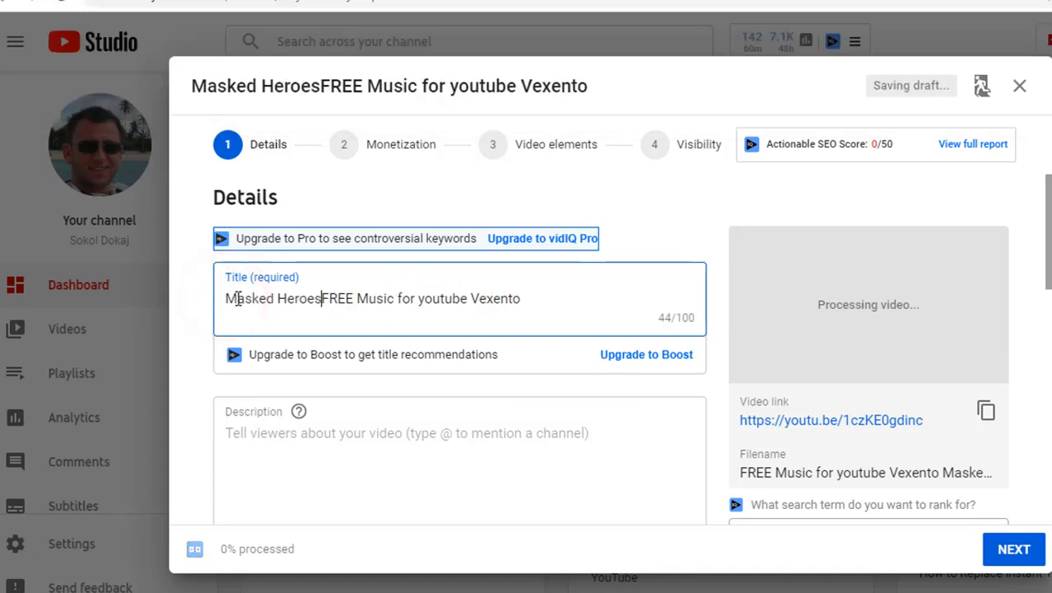
{"action": "type", "text": "by Vexe"}
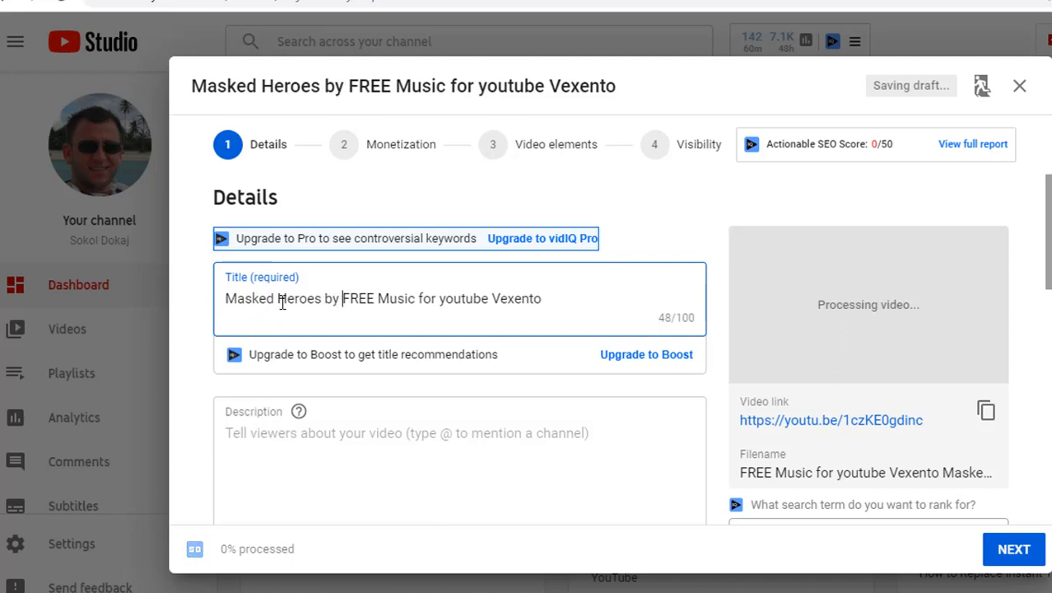
{"action": "type", "text": "nto"}
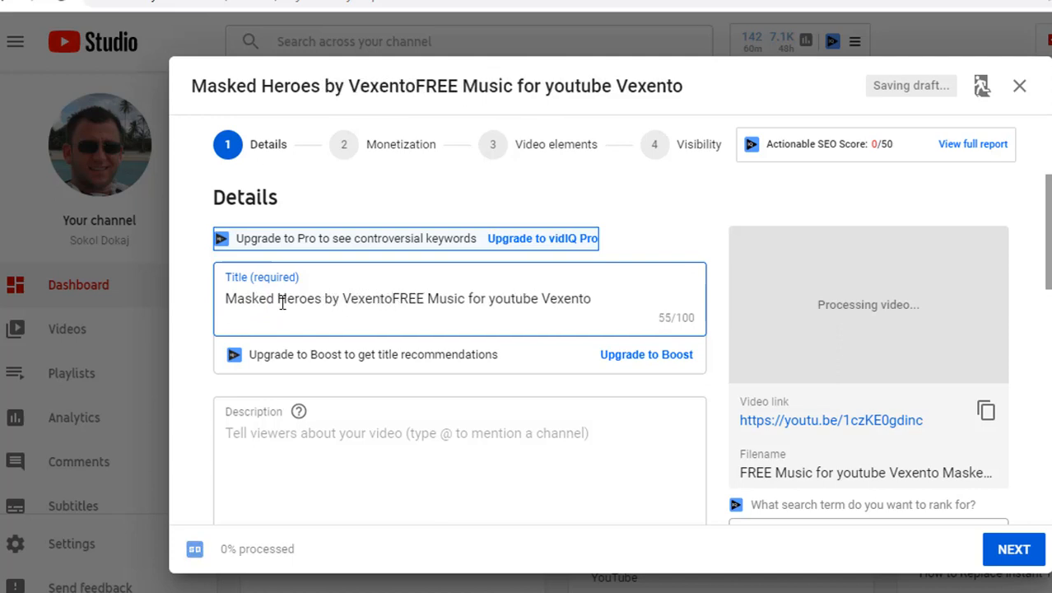
{"action": "type", "text": " Copyright"}
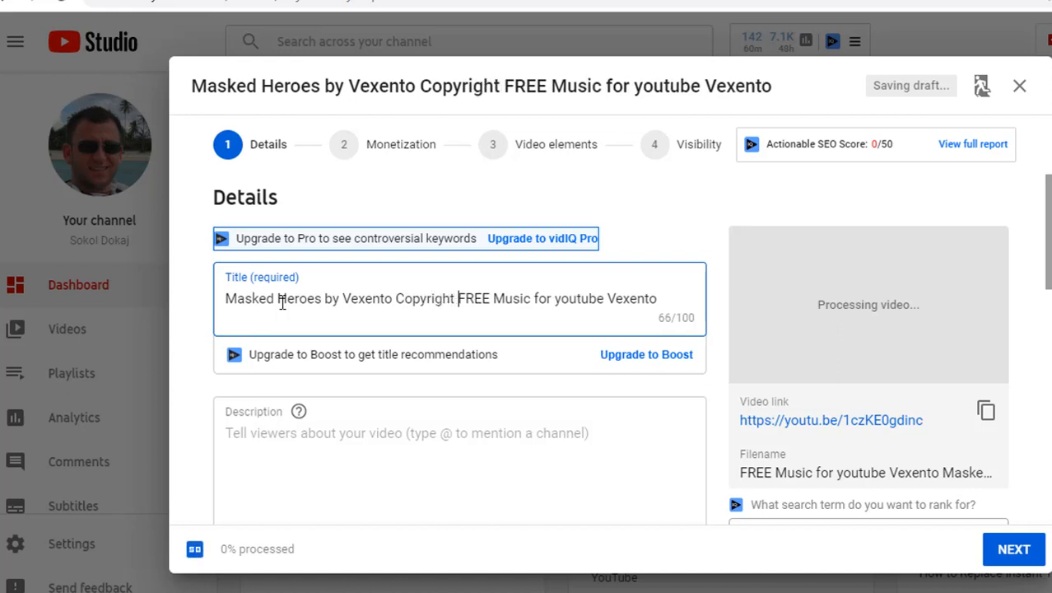
Remove the trailing "Vexento" from the title and correct the capitalisation of its last word to "YouTube".
{"action": "left_click_drag", "start_coordinate": [535, 298], "coordinate": [606, 299]}
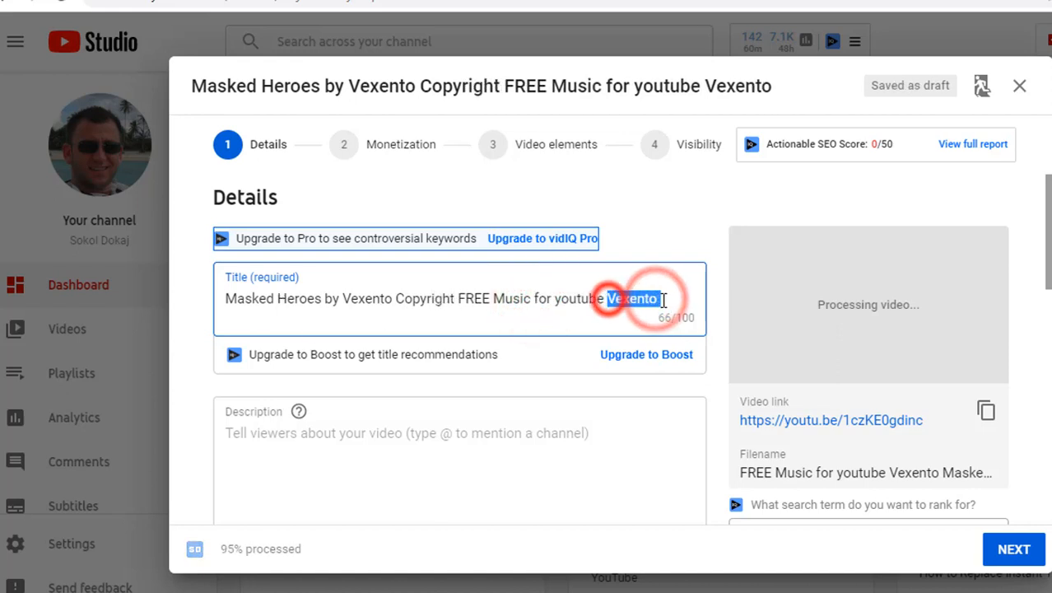
{"action": "key", "text": "BackSpace"}
{"action": "left_click", "coordinate": [564, 299]}
{"action": "key", "text": "BackSpace"}
{"action": "type", "text": "Y"}
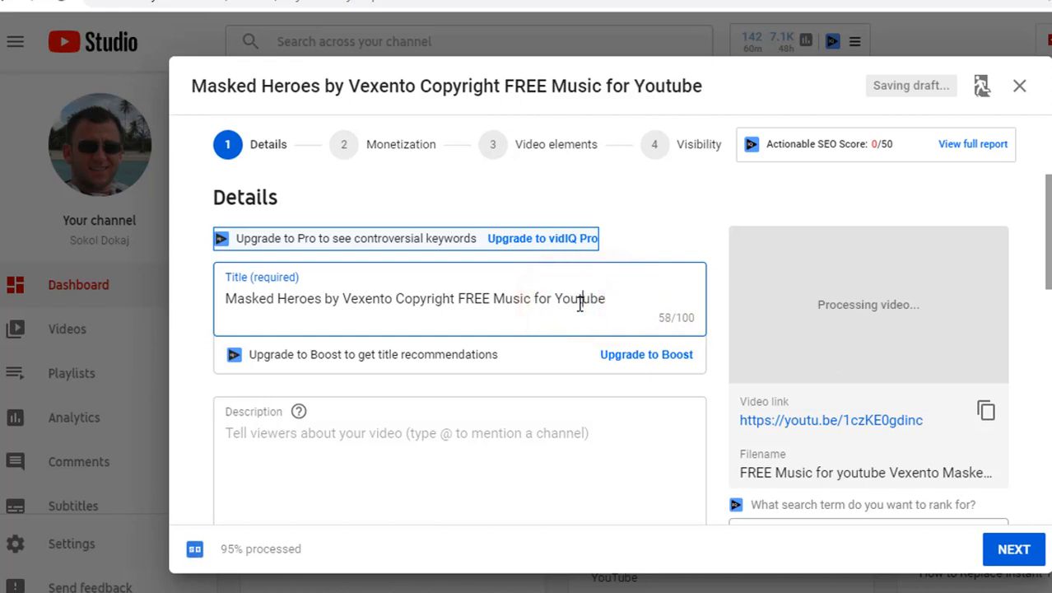
{"action": "left_click", "coordinate": [580, 305]}
{"action": "key", "text": "BackSpace"}
{"action": "type", "text": "T"}
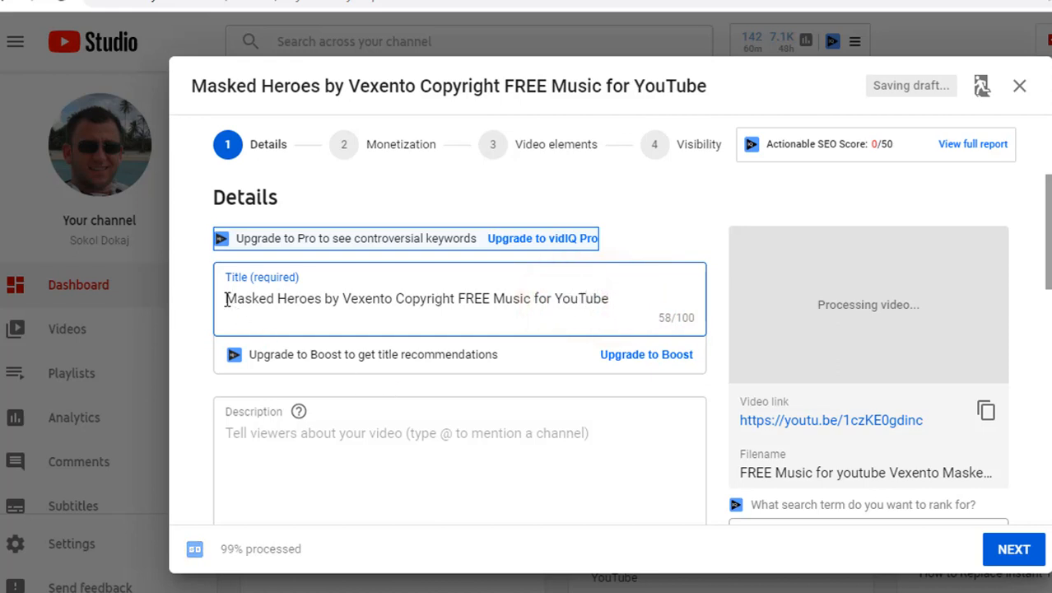
Copy the Masked Heroes track information and links from the Notepad document into the video description.
{"action": "left_click", "coordinate": [338, 429]}
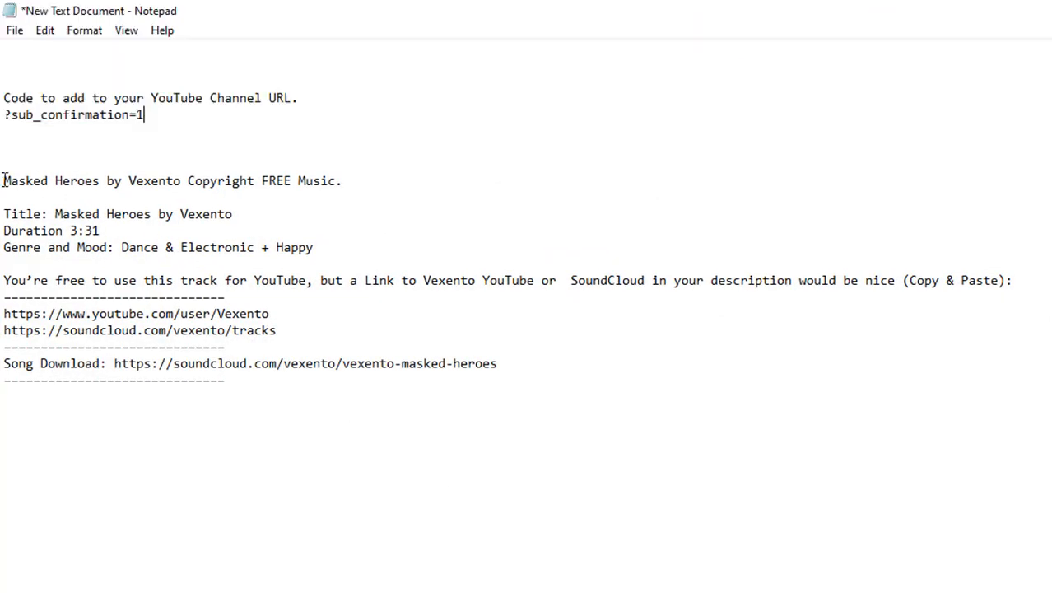
{"action": "left_click_drag", "start_coordinate": [3, 180], "coordinate": [548, 386]}
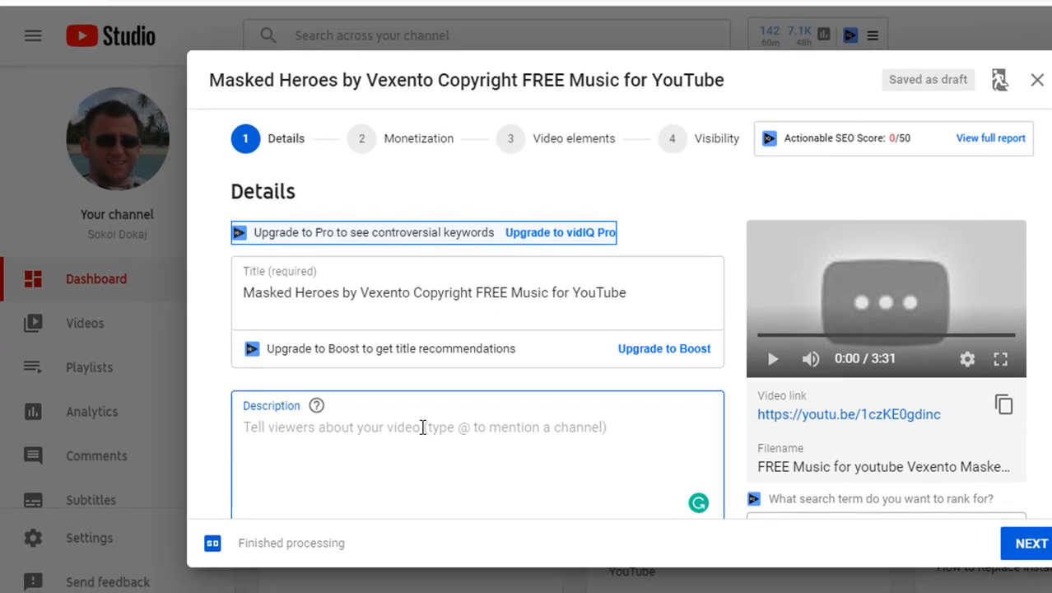
{"action": "key", "text": "ctrl+v"}
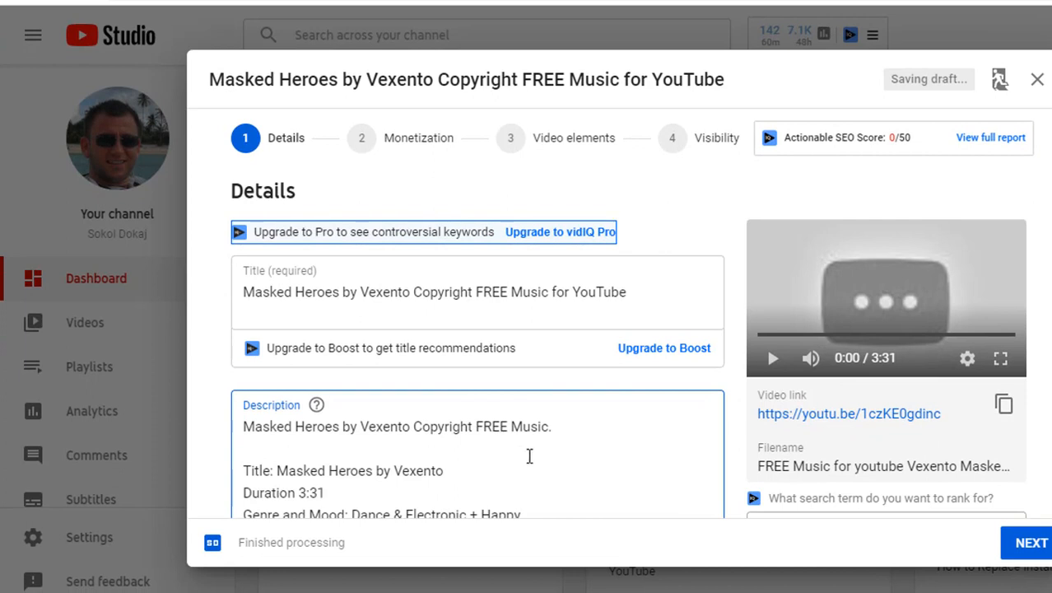
{"action": "scroll", "coordinate": [529, 456], "scroll_direction": "down", "scroll_amount": 2}
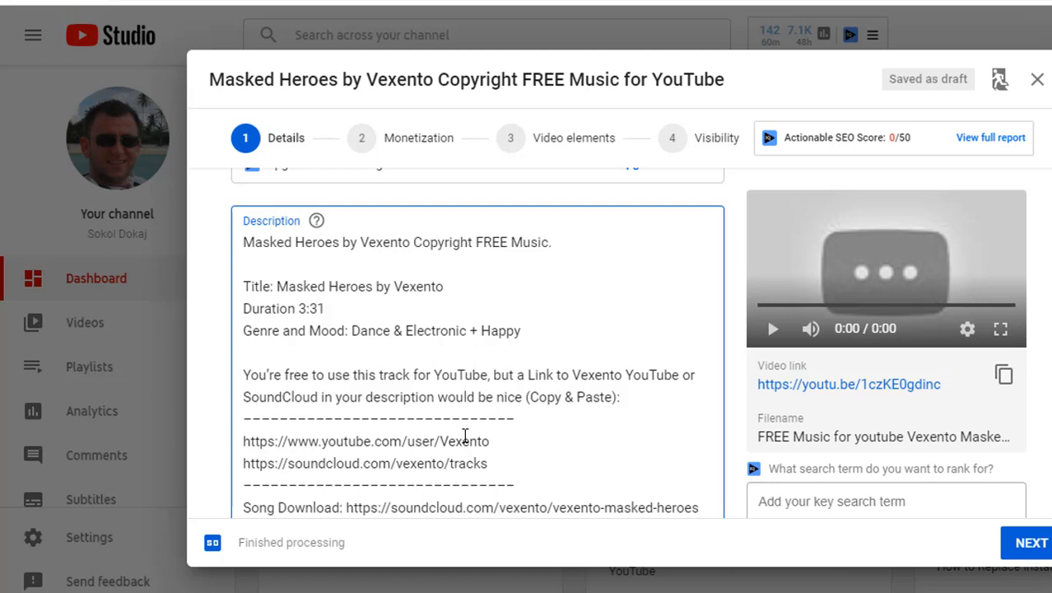
{"action": "scroll", "coordinate": [465, 433], "scroll_direction": "up", "scroll_amount": 2}
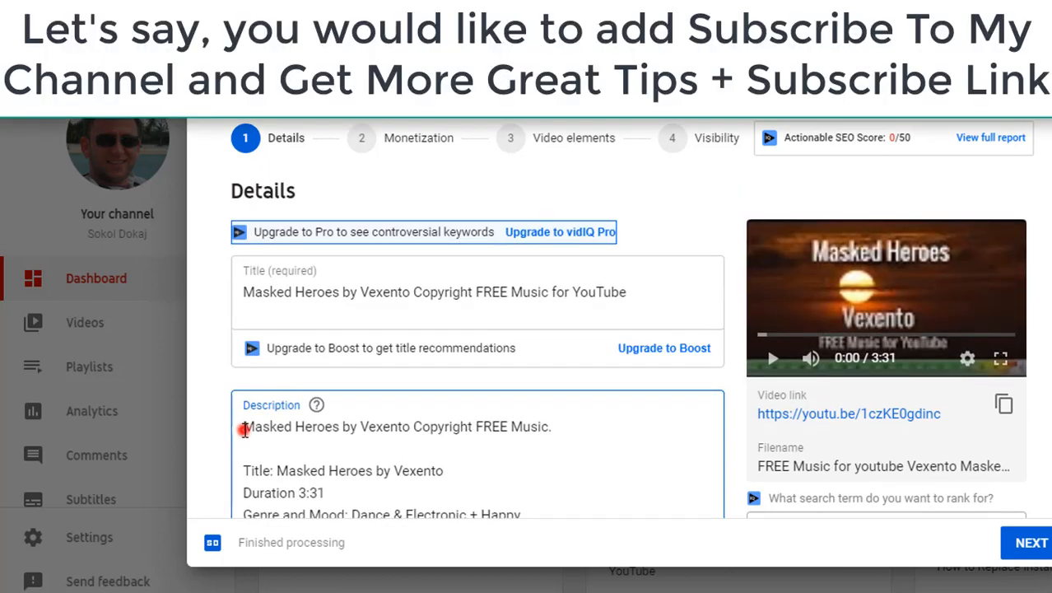
Add "Subscribe and hit the bell to see more videos" as the description's first line, followed by a blank line.
{"action": "left_click", "coordinate": [245, 428]}
{"action": "key", "text": "Return"}
{"action": "key", "text": "Return"}
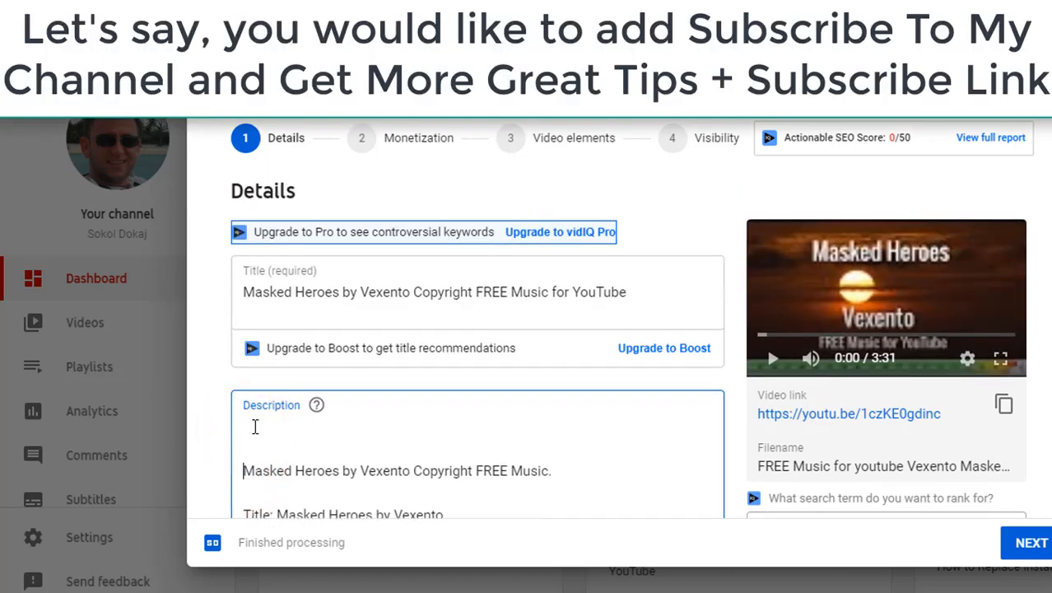
{"action": "left_click", "coordinate": [247, 431]}
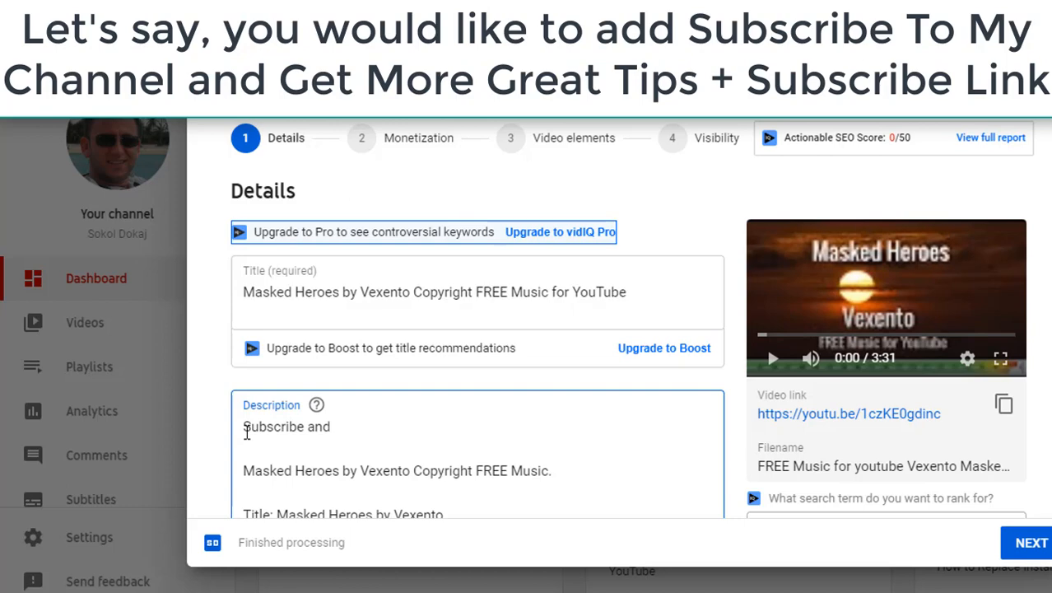
{"action": "type", "text": "Subscribe and hit the beel "}
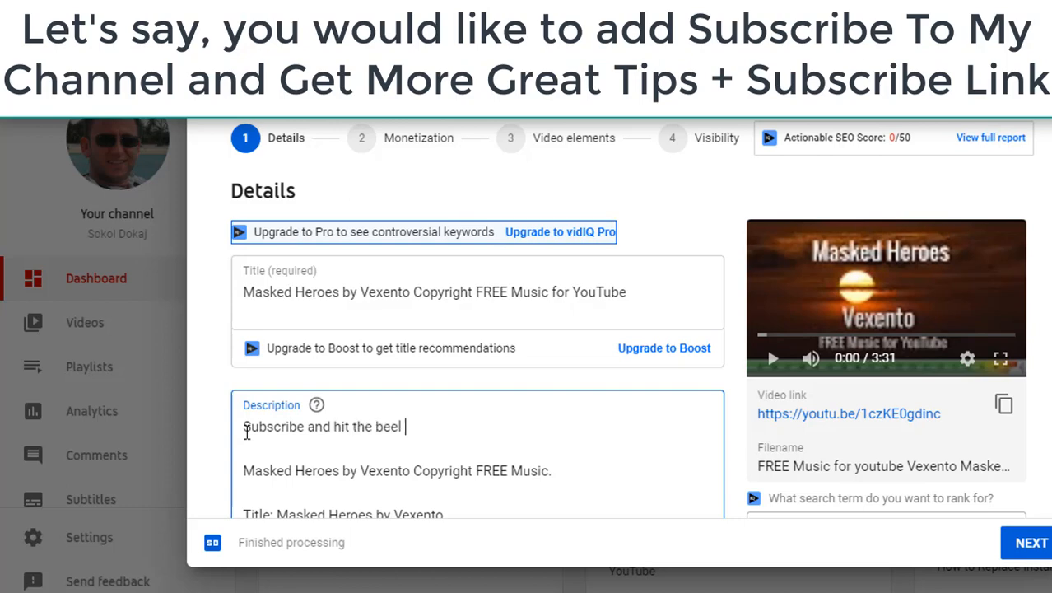
{"action": "type", "text": "to see more videos"}
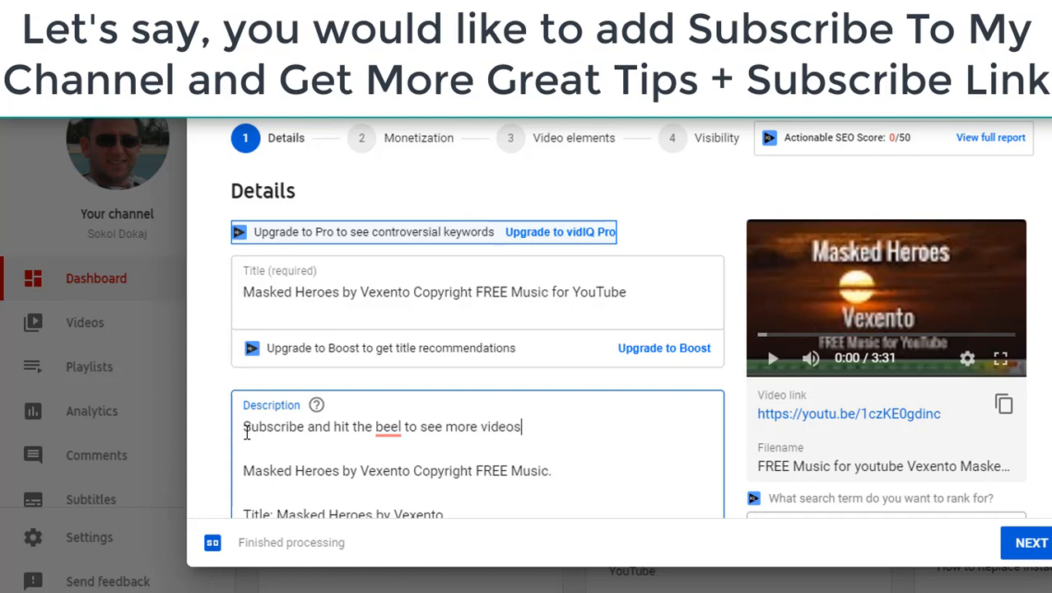
{"action": "left_click", "coordinate": [388, 428]}
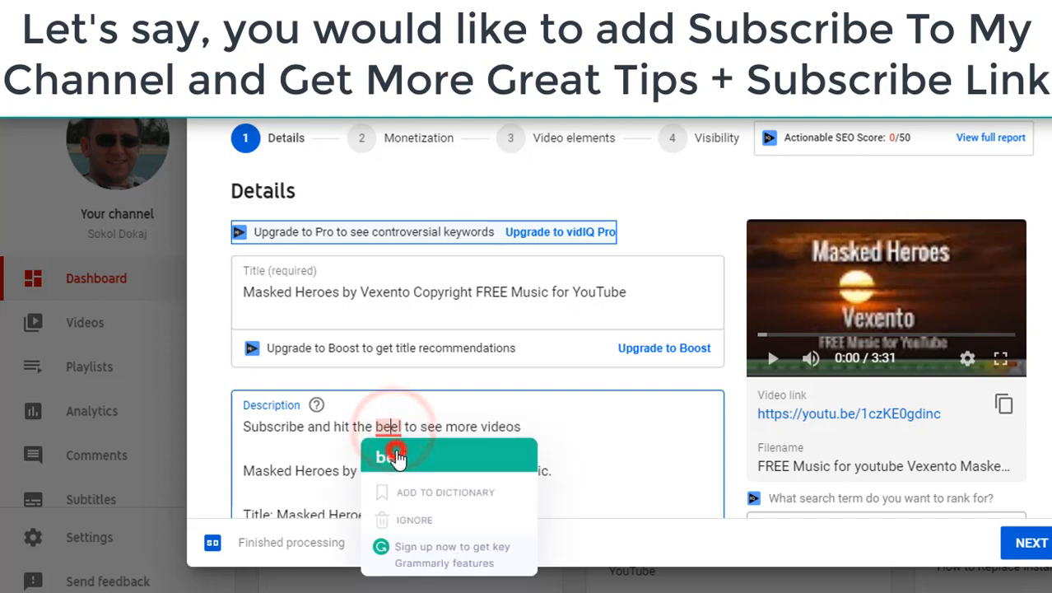
{"action": "left_click", "coordinate": [394, 451]}
{"action": "left_click", "coordinate": [522, 428]}
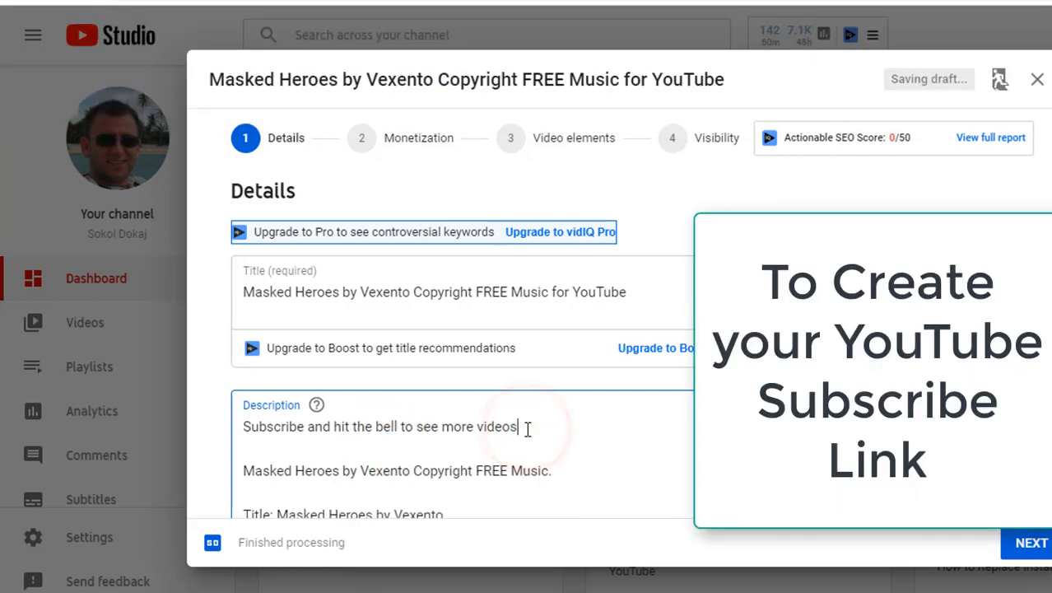
End the description's subscribe line with a colon, then open your channel page in a new tab and copy its URL.
{"action": "type", "text": ":"}
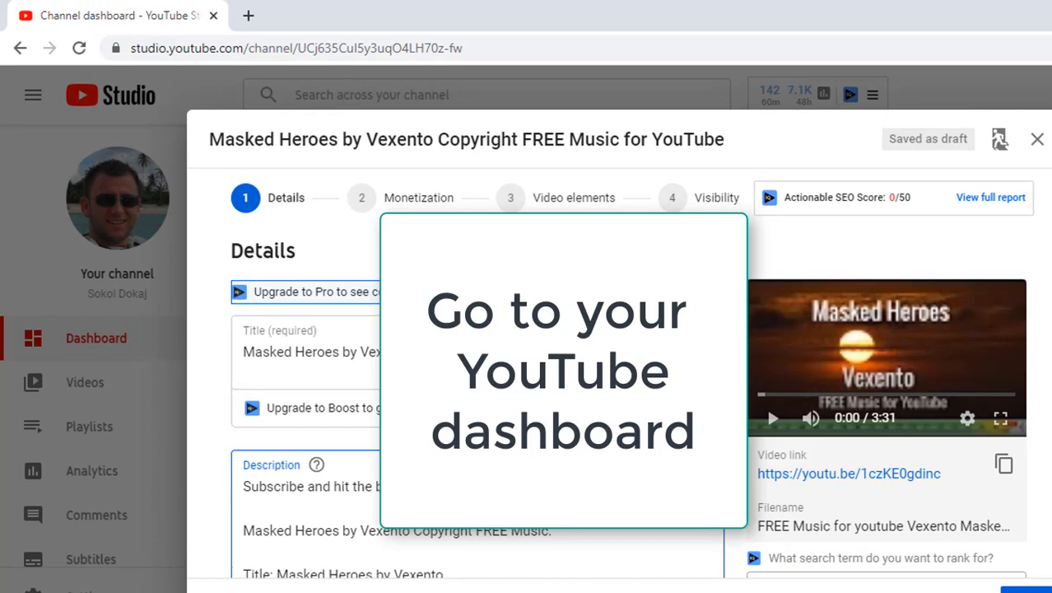
{"action": "left_click", "coordinate": [248, 16]}
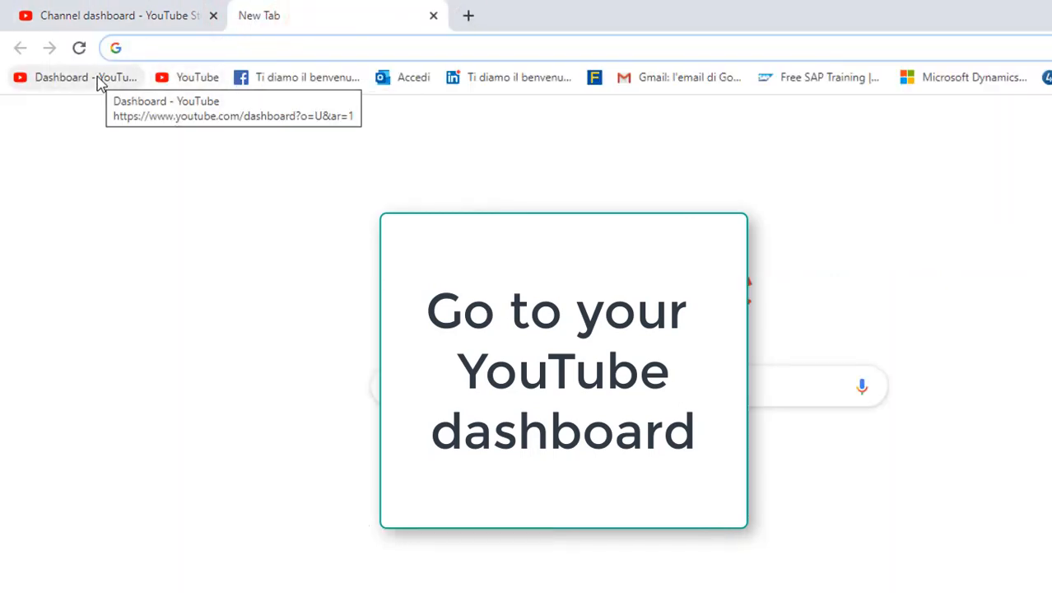
{"action": "left_click", "coordinate": [97, 80]}
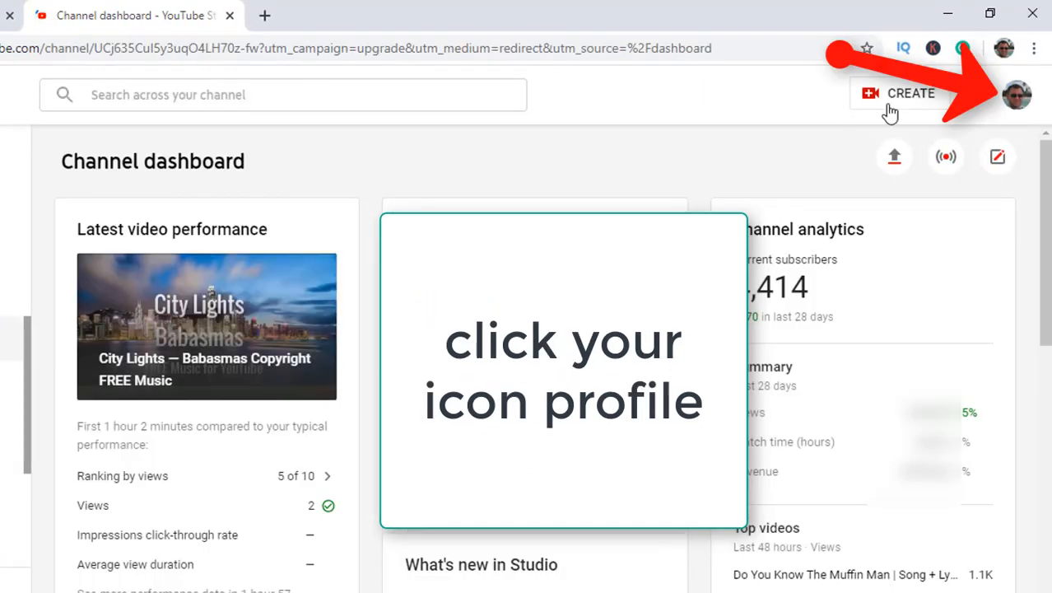
{"action": "left_click", "coordinate": [1021, 97]}
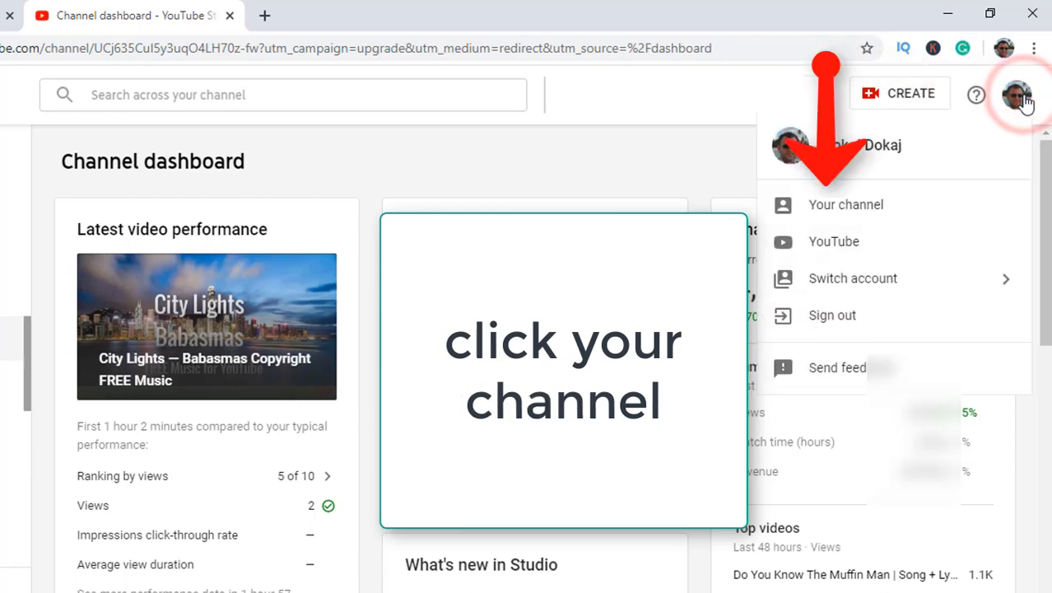
{"action": "left_click", "coordinate": [844, 207]}
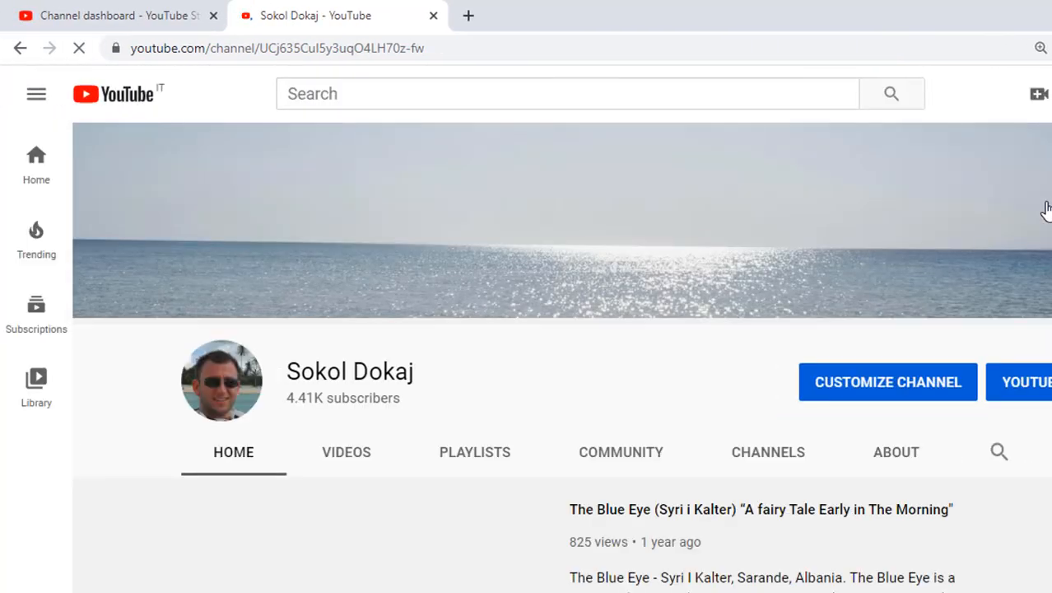
{"action": "left_click", "coordinate": [395, 49]}
{"action": "key", "text": "ctrl+c"}
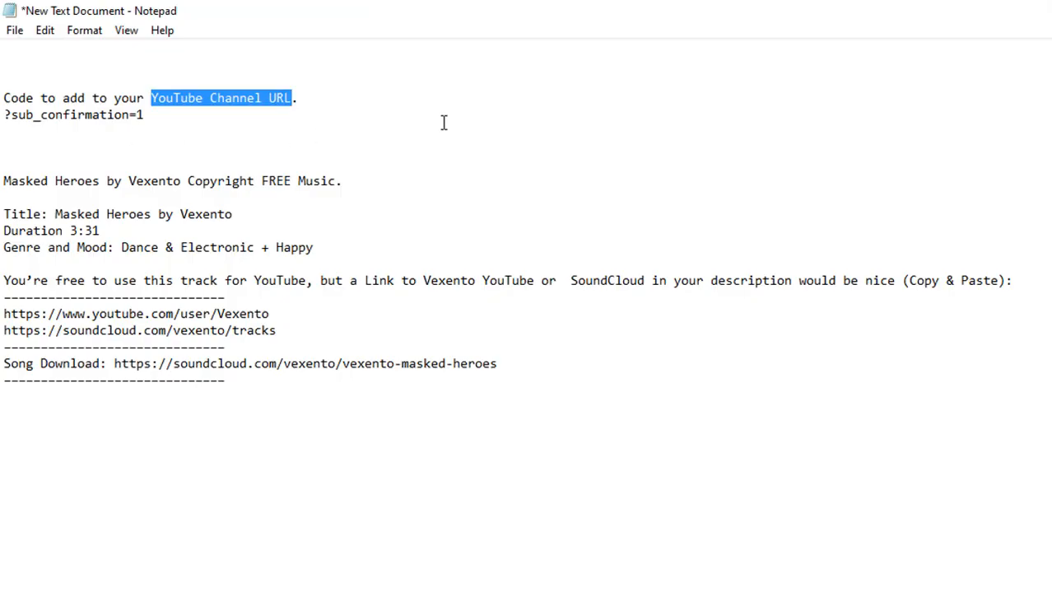
In the Notepad document, paste the channel URL on its own line directly above the ?sub_confirmation=1 code, preceded by a blank line.
{"action": "left_click", "coordinate": [347, 105]}
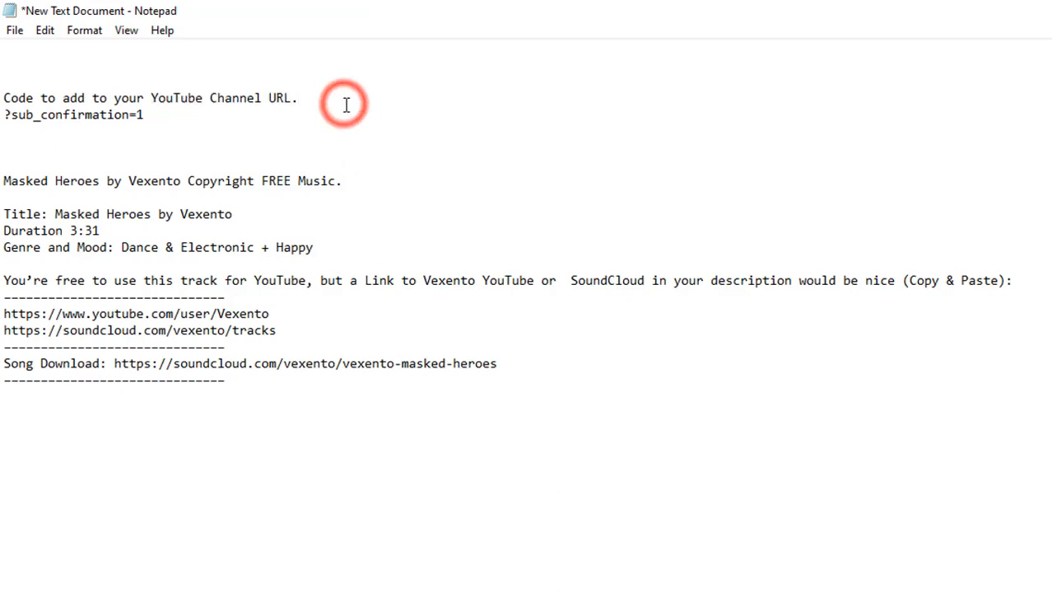
{"action": "key", "text": "Return"}
{"action": "key", "text": "Return"}
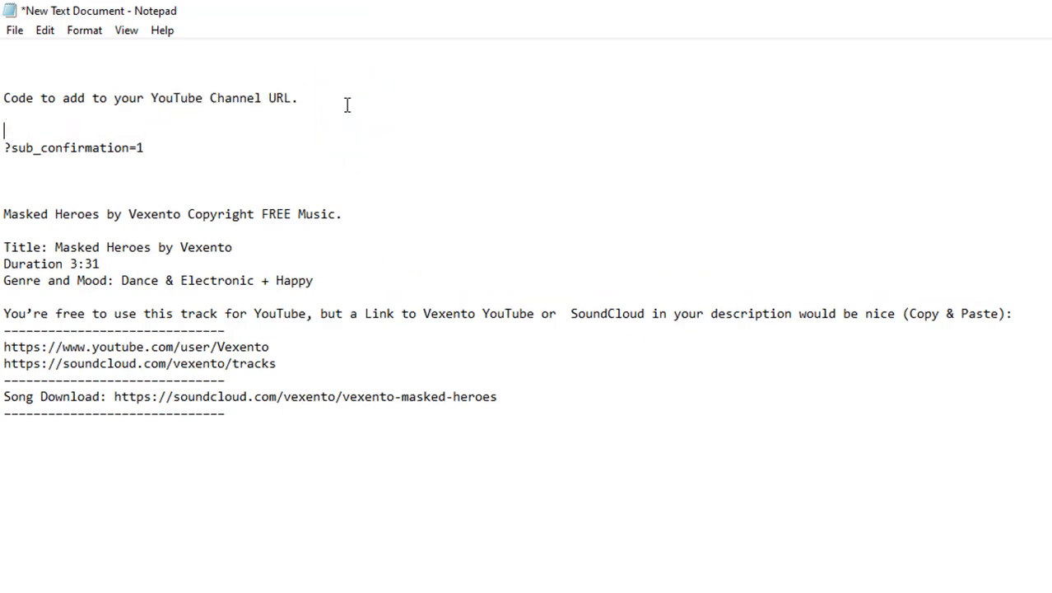
{"action": "key", "text": "ctrl+v"}
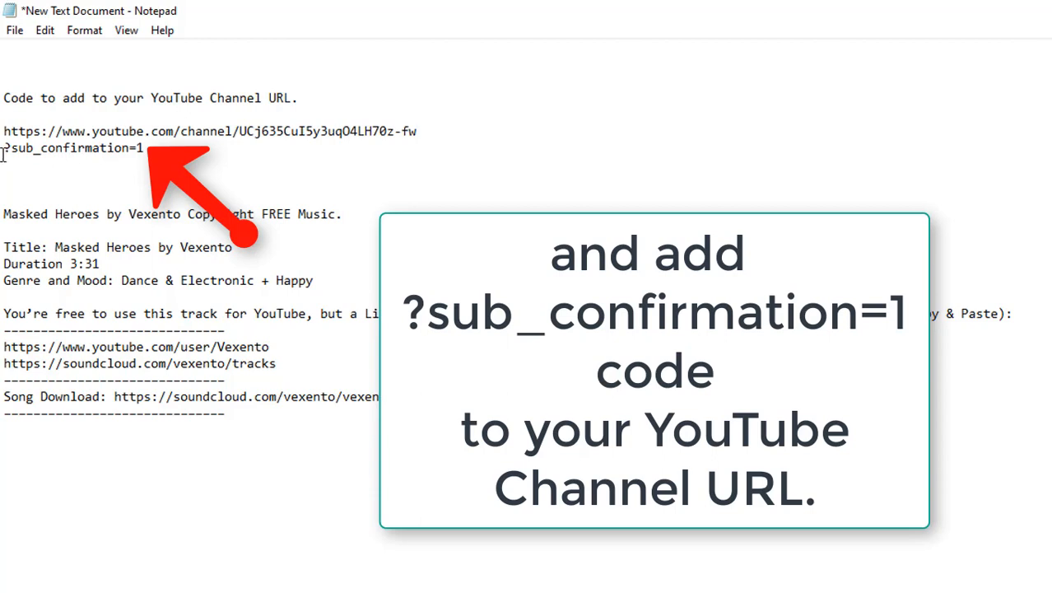
Append ?sub_confirmation=1 to the end of the channel URL and copy the complete subscribe link.
{"action": "left_click_drag", "start_coordinate": [6, 154], "coordinate": [147, 157]}
{"action": "key", "text": "ctrl+c"}
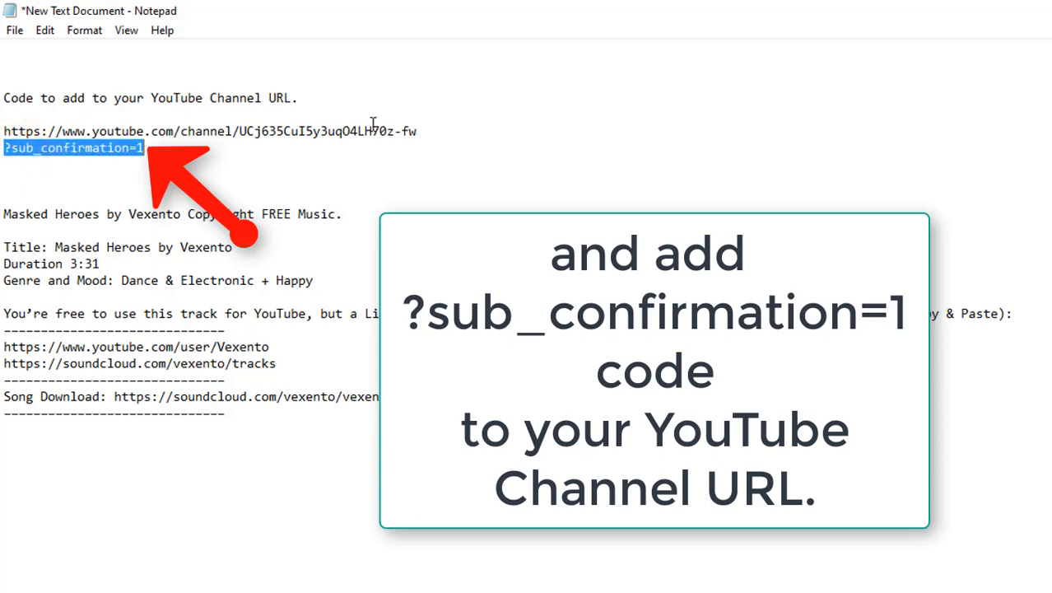
{"action": "left_click", "coordinate": [417, 132]}
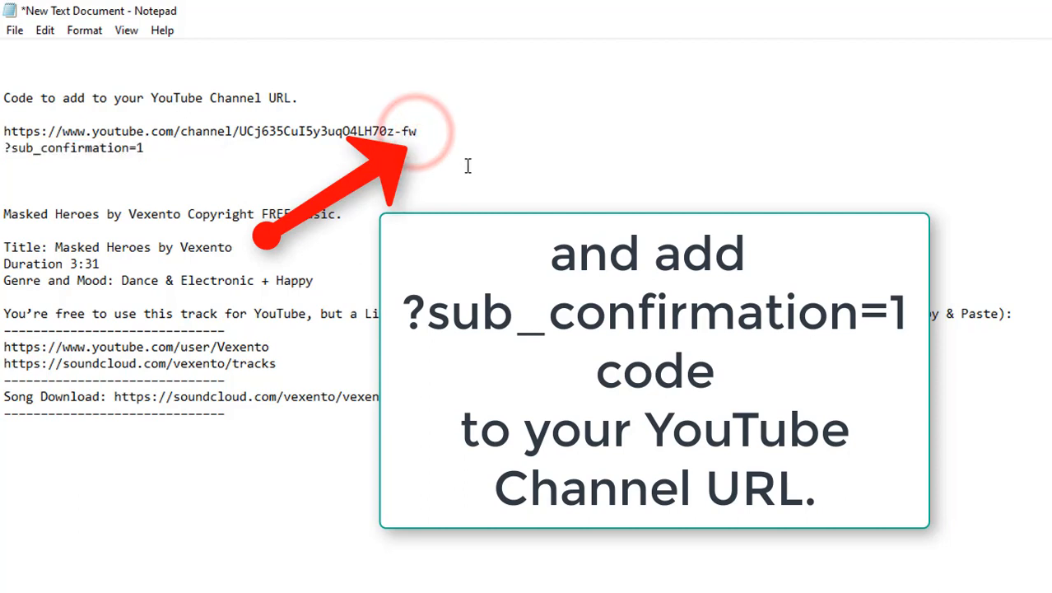
{"action": "key", "text": "ctrl+v"}
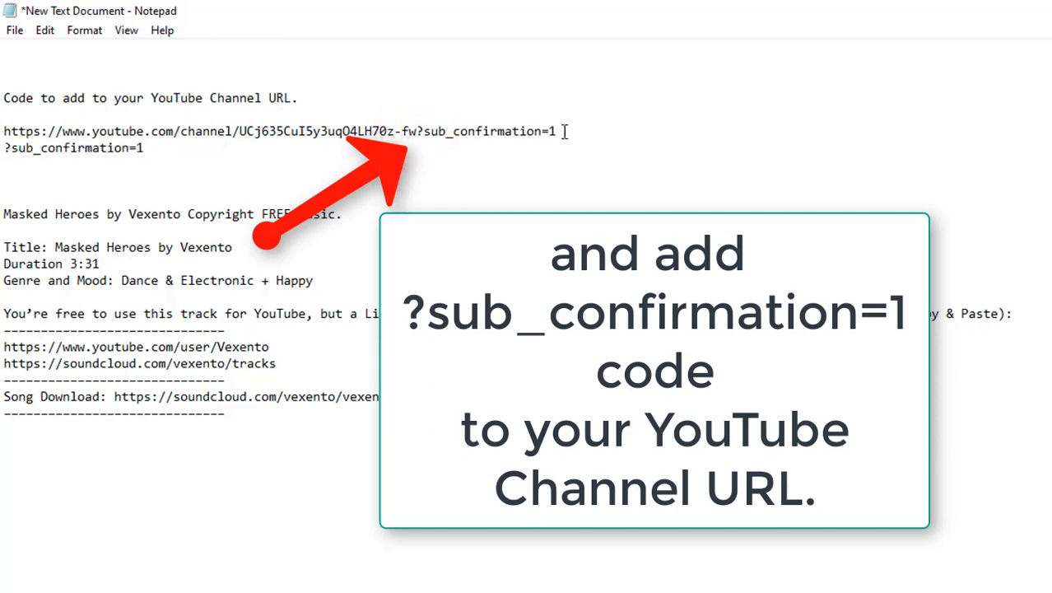
{"action": "left_click_drag", "start_coordinate": [560, 131], "coordinate": [3, 128]}
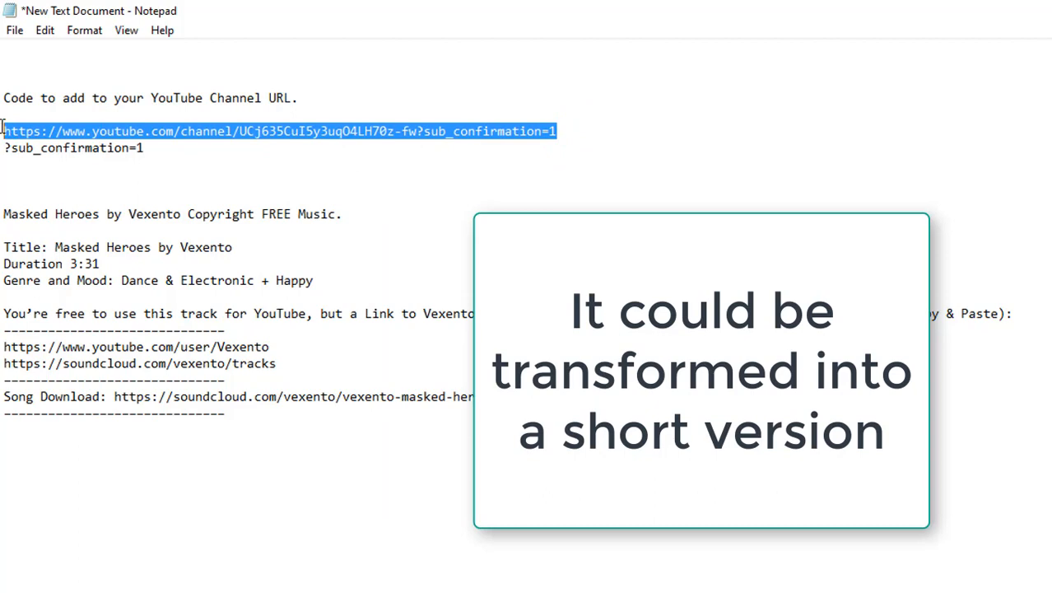
{"action": "right_click", "coordinate": [230, 132]}
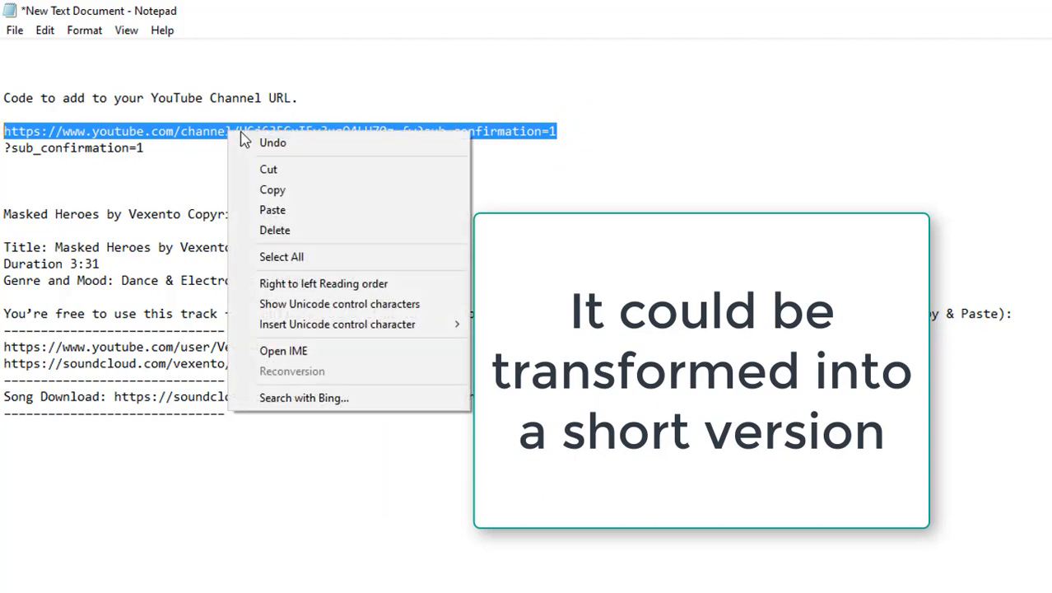
{"action": "left_click", "coordinate": [274, 190]}
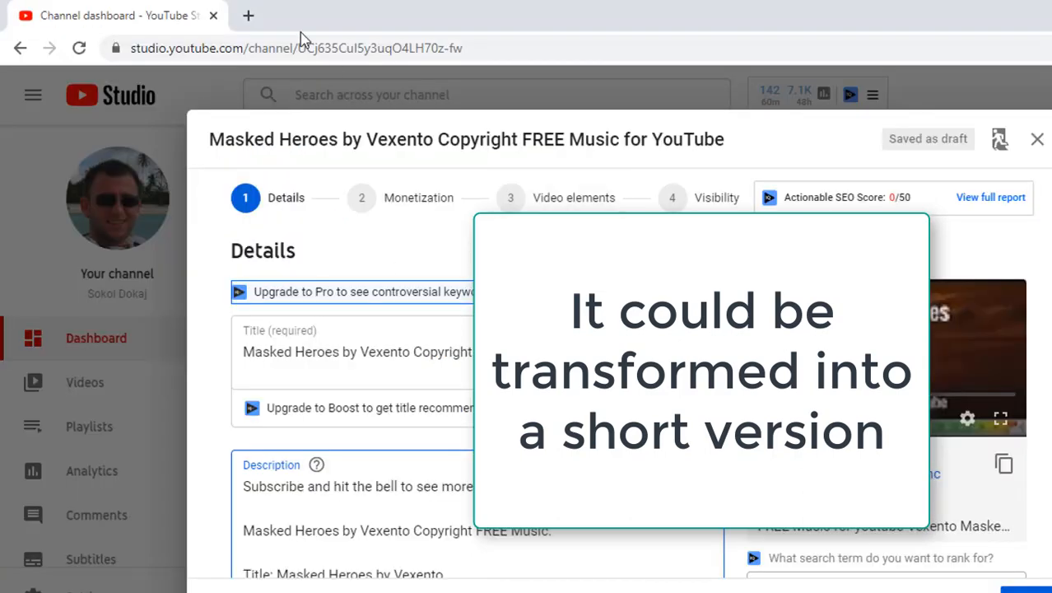
Search for "url shortener" in a new browser tab and open the Bitly website.
{"action": "left_click", "coordinate": [248, 15]}
{"action": "type", "text": "url short"}
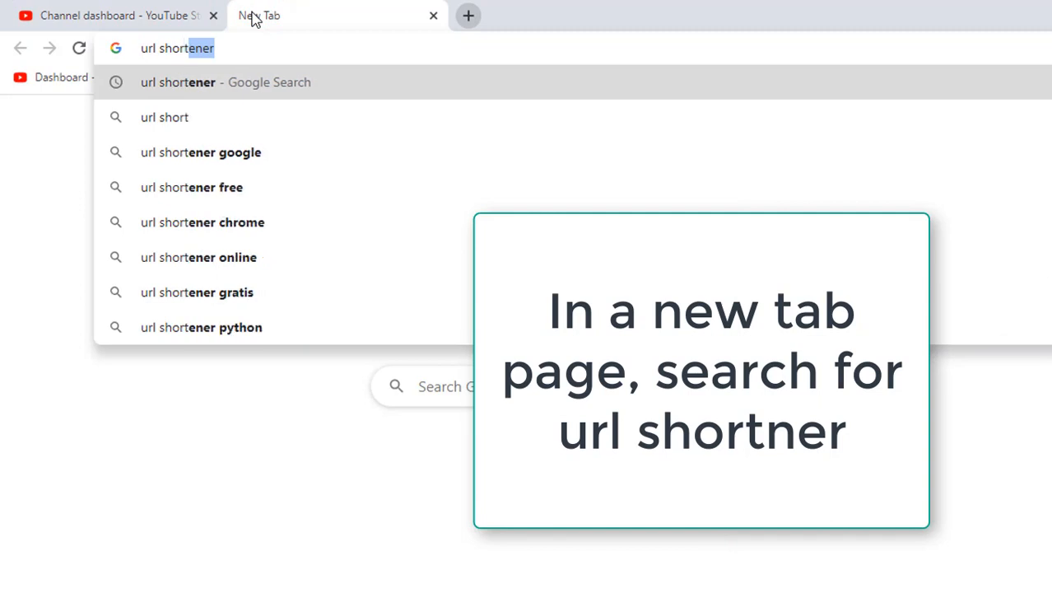
{"action": "type", "text": "ener"}
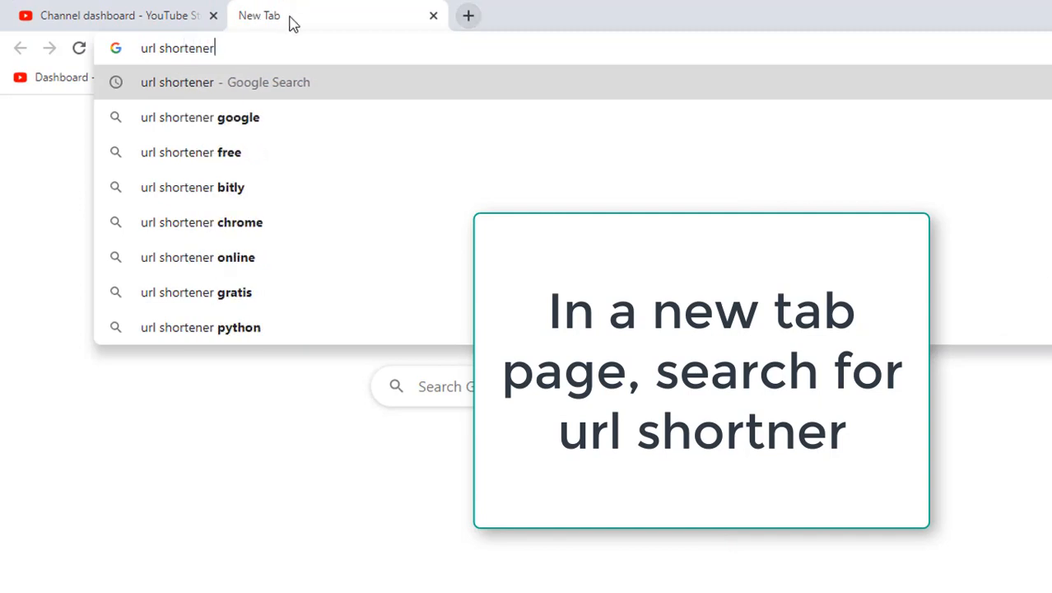
{"action": "left_click", "coordinate": [265, 81]}
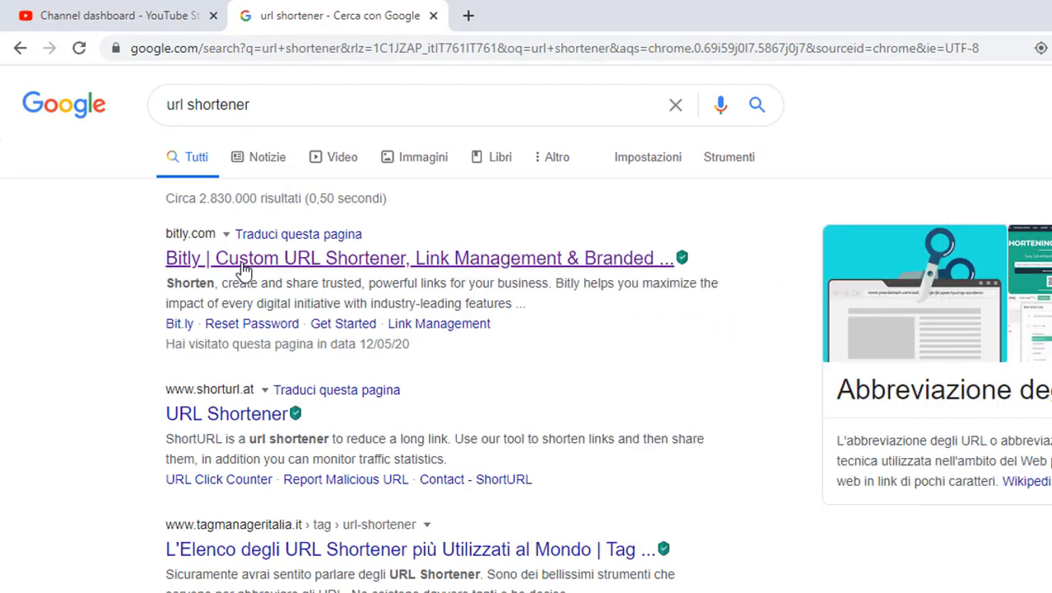
{"action": "left_click", "coordinate": [244, 270]}
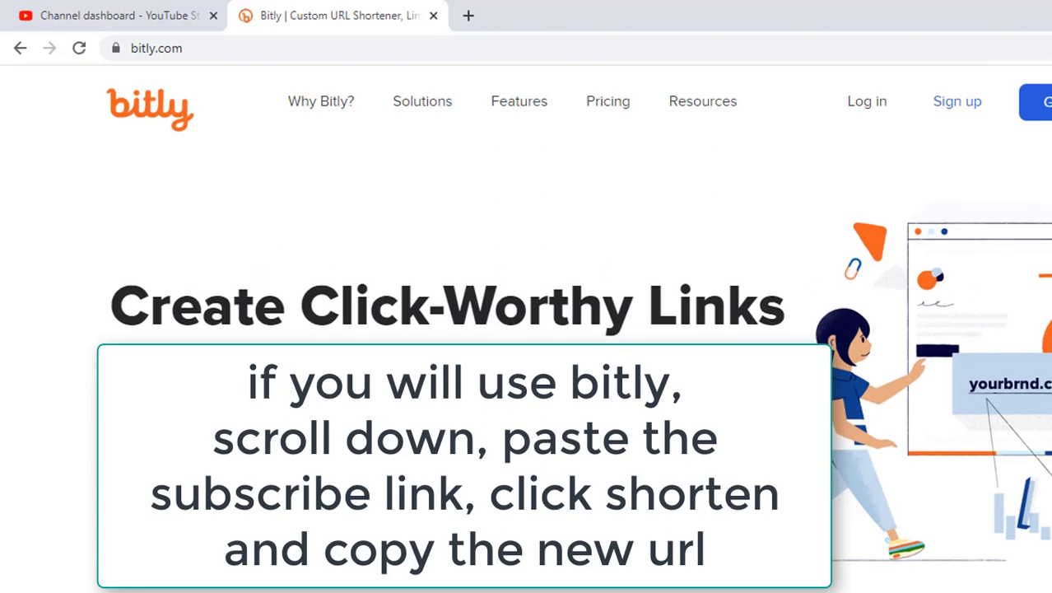
Shorten the copied subscribe link with Bitly's link shortener.
{"action": "scroll", "coordinate": [527, 329], "scroll_direction": "down", "scroll_amount": 6}
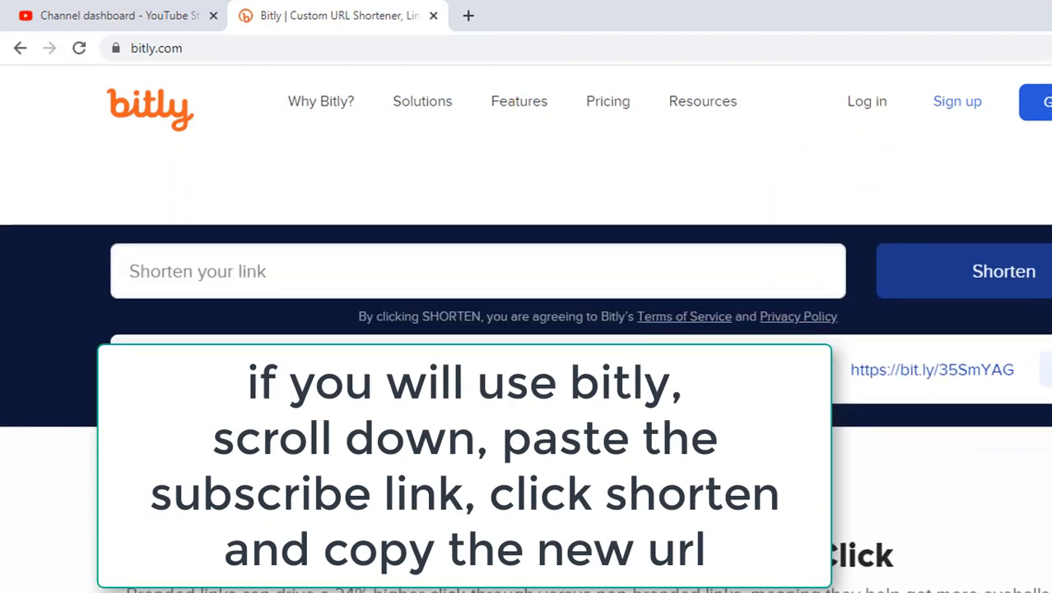
{"action": "left_click", "coordinate": [190, 270]}
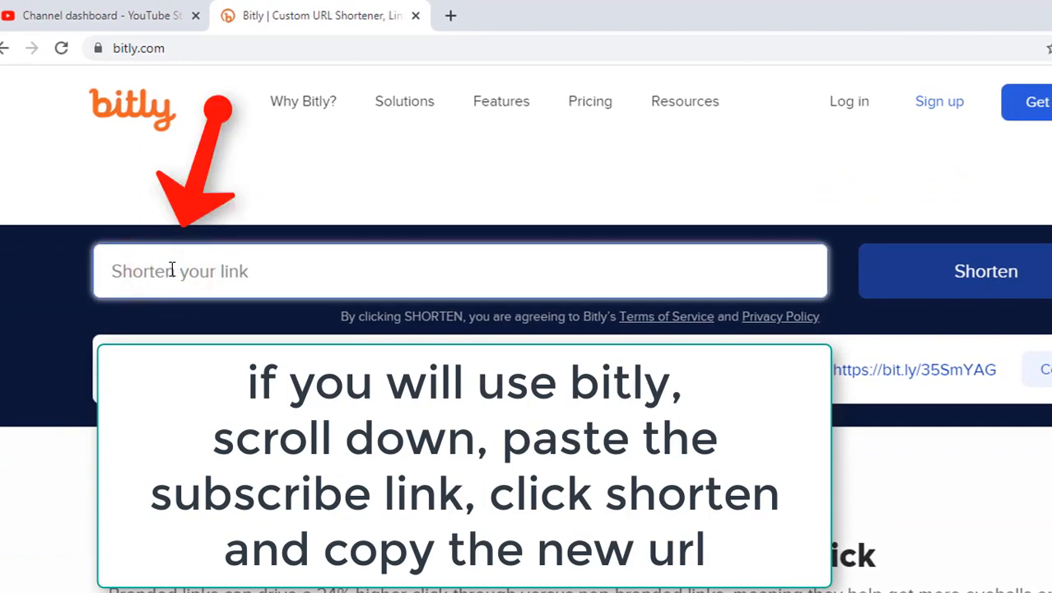
{"action": "key", "text": "ctrl+v"}
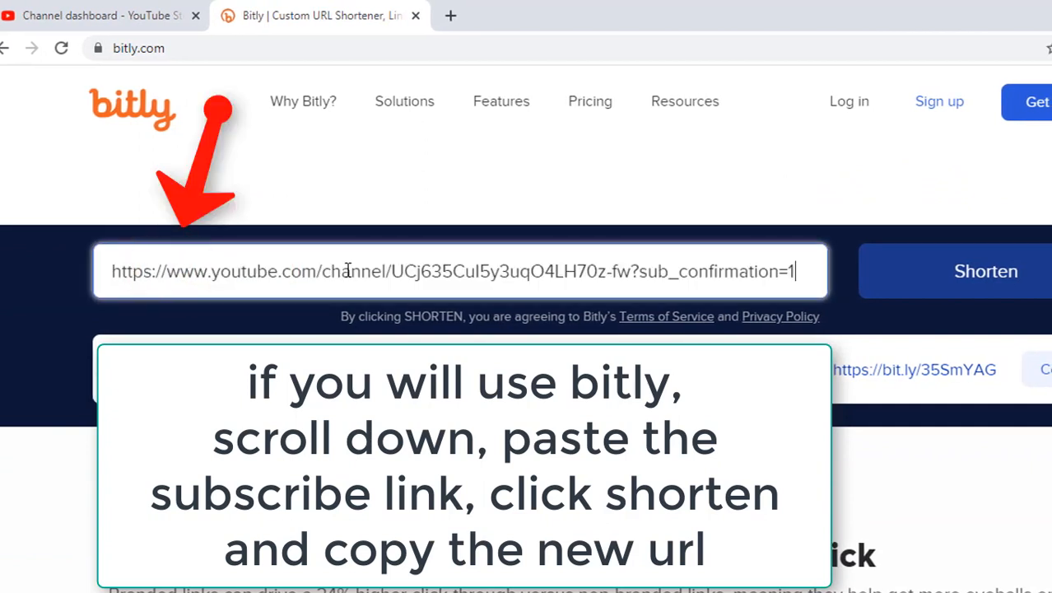
{"action": "left_click", "coordinate": [992, 276]}
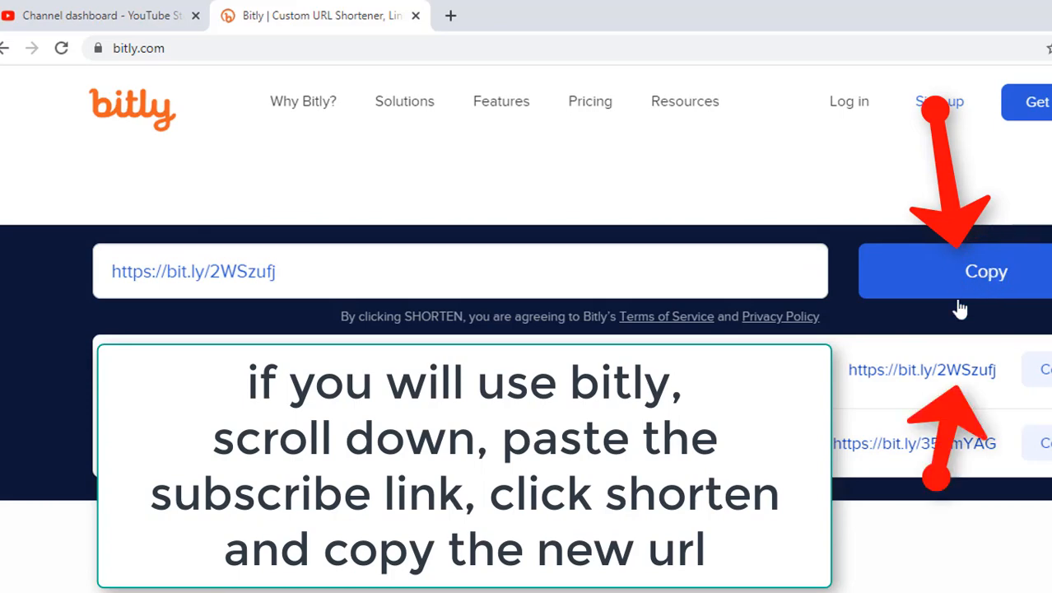
{"action": "left_click", "coordinate": [1046, 373]}
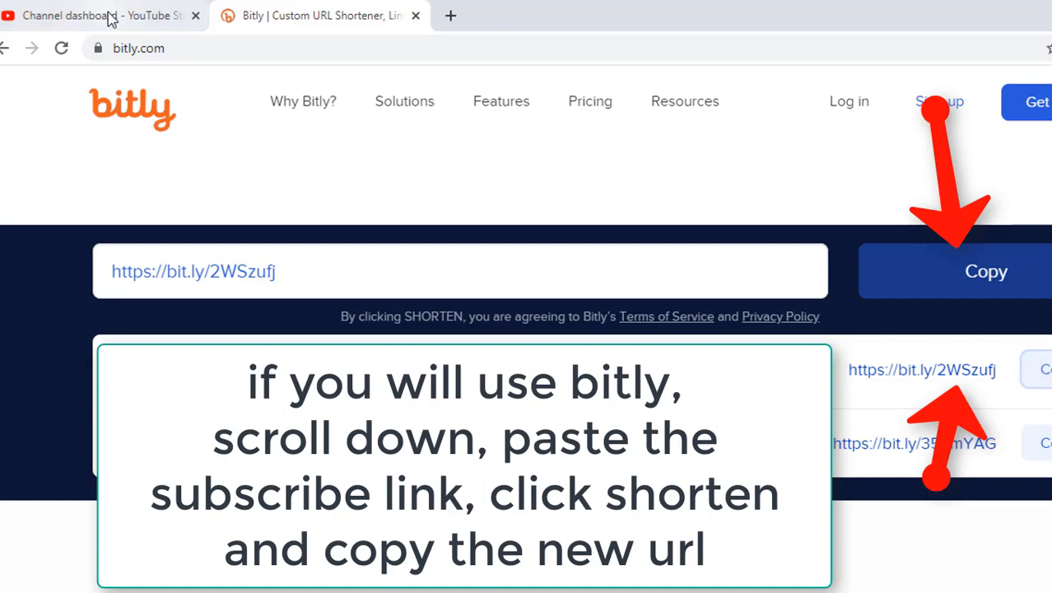
{"action": "left_click", "coordinate": [111, 18]}
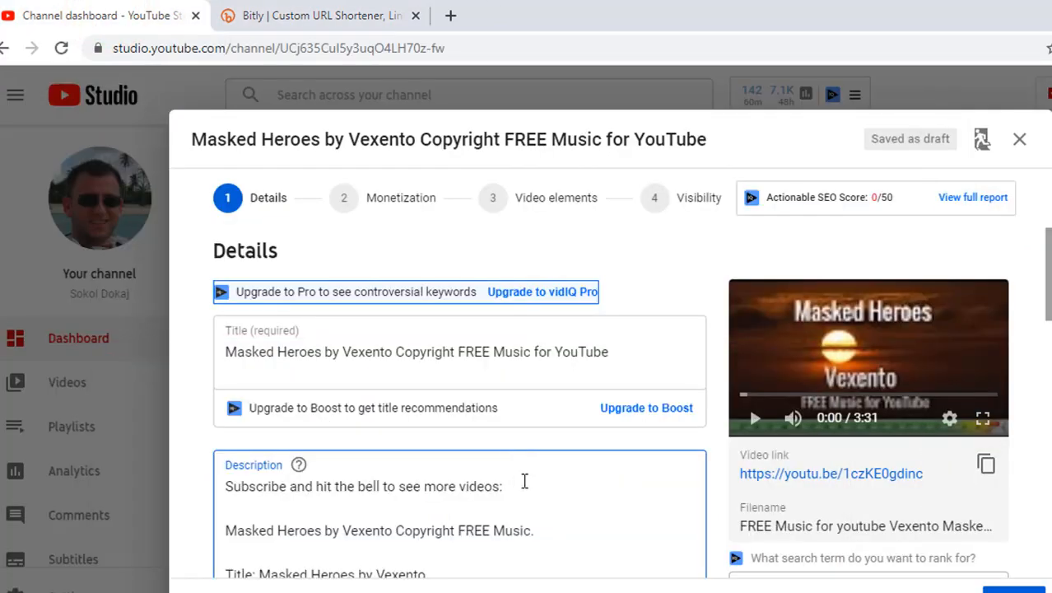
{"action": "key", "text": "ctrl+v"}
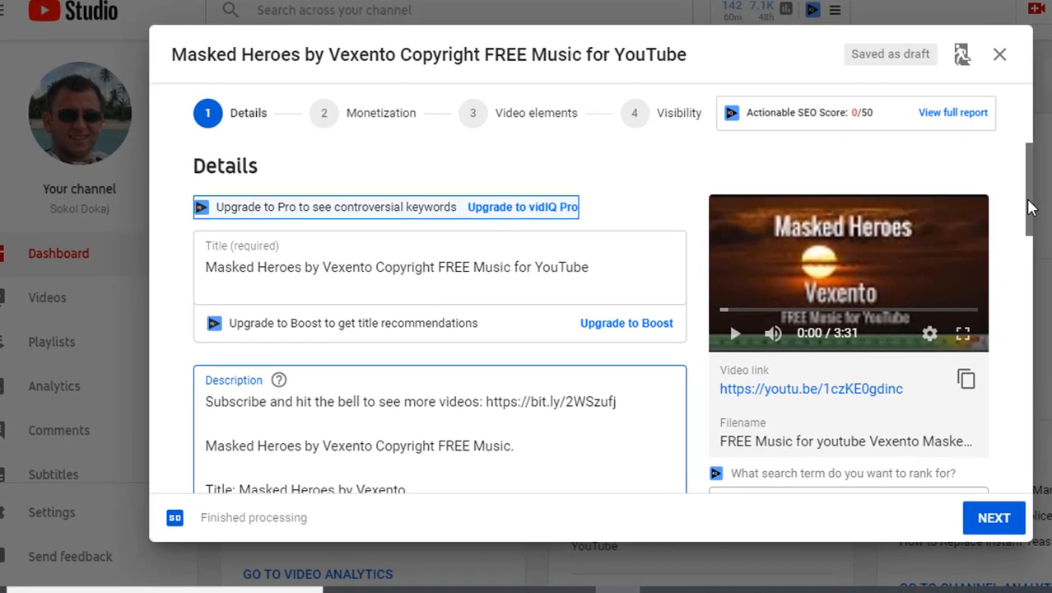
Upload the image ngo-tung-pCTuLkx8erE-unsplash from the Downloads folder as the video's custom thumbnail.
{"action": "left_click_drag", "start_coordinate": [1029, 207], "coordinate": [1029, 375]}
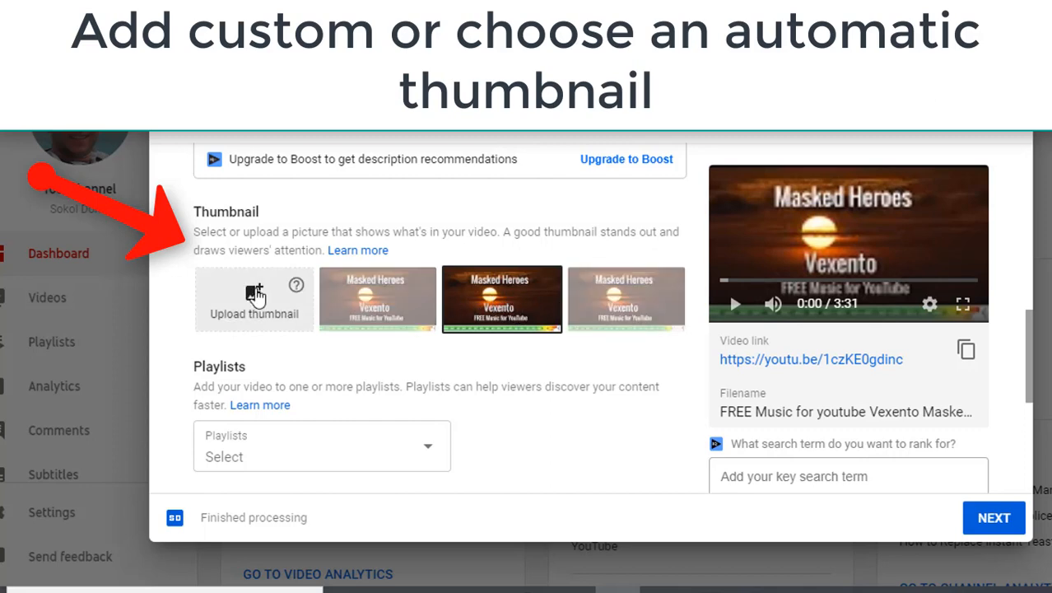
{"action": "left_click", "coordinate": [255, 295]}
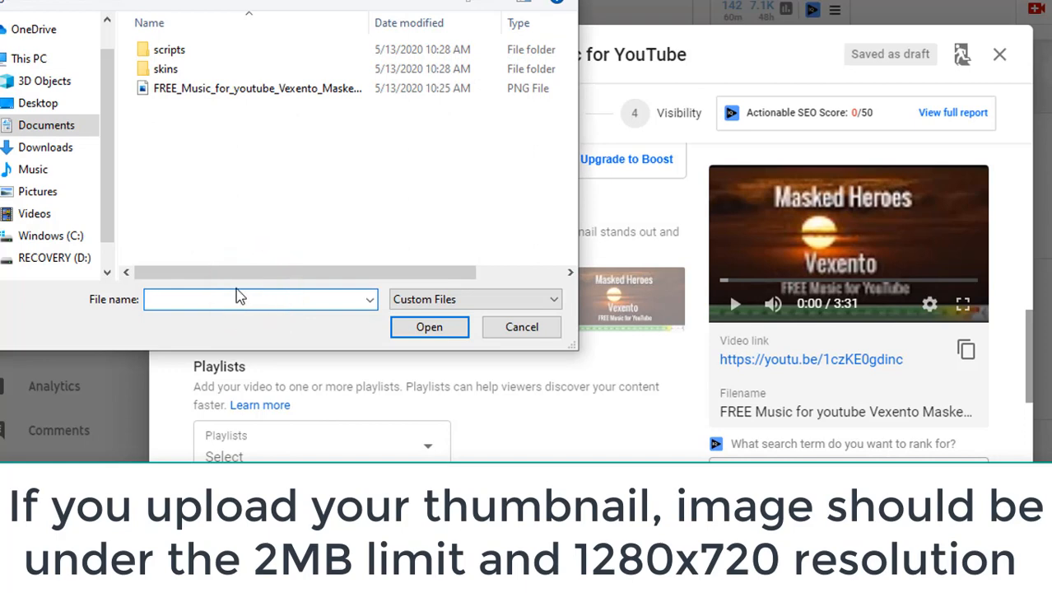
{"action": "left_click", "coordinate": [20, 148]}
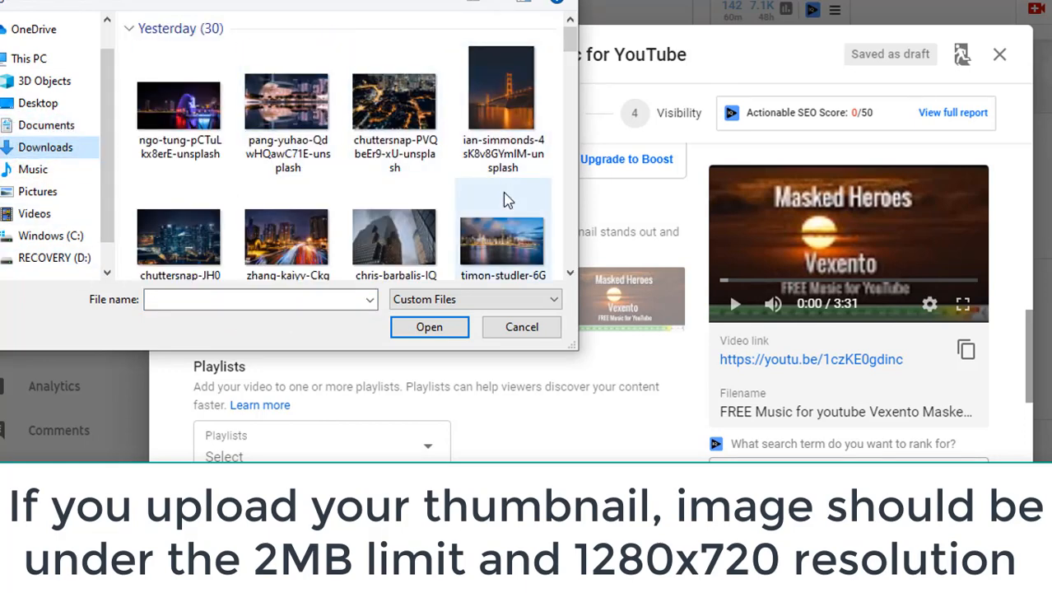
{"action": "left_click", "coordinate": [178, 107]}
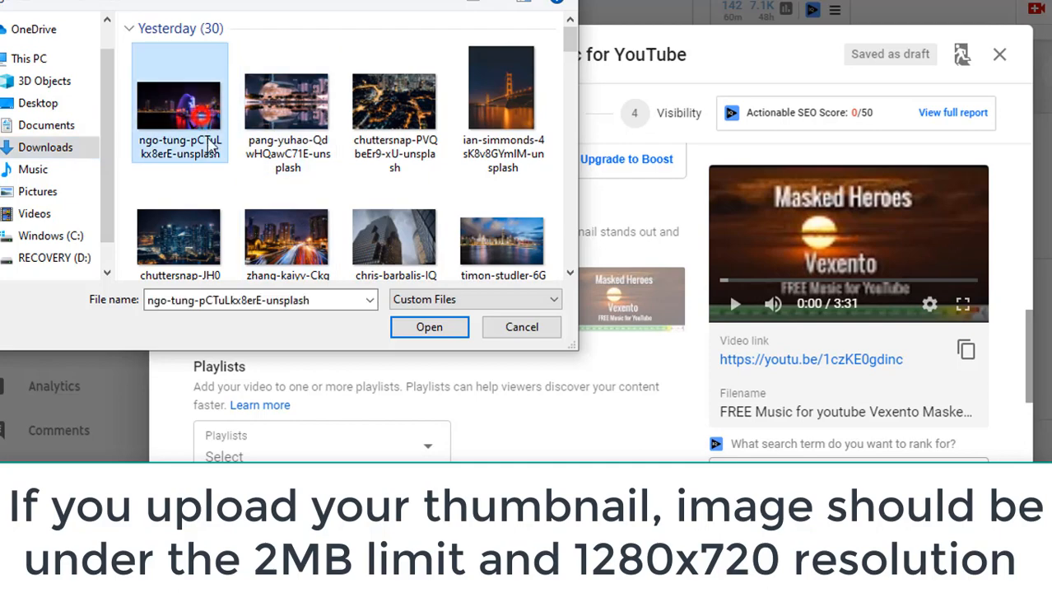
{"action": "left_click", "coordinate": [428, 327]}
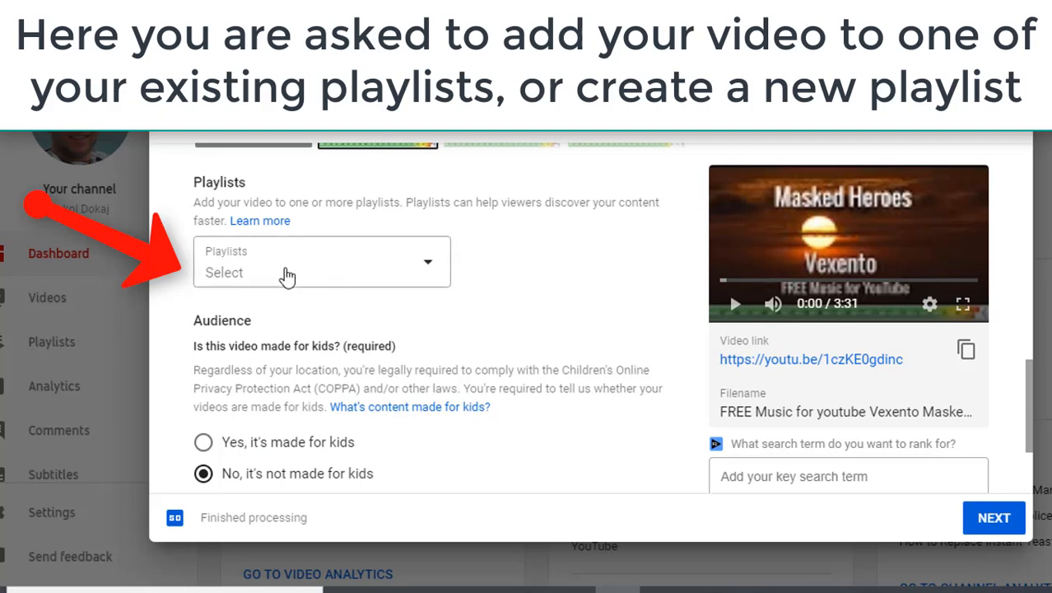
Add the video to the FREE and SAFE MUSIC playlist and to a newly created public playlist titled "New playlist".
{"action": "left_click", "coordinate": [283, 270]}
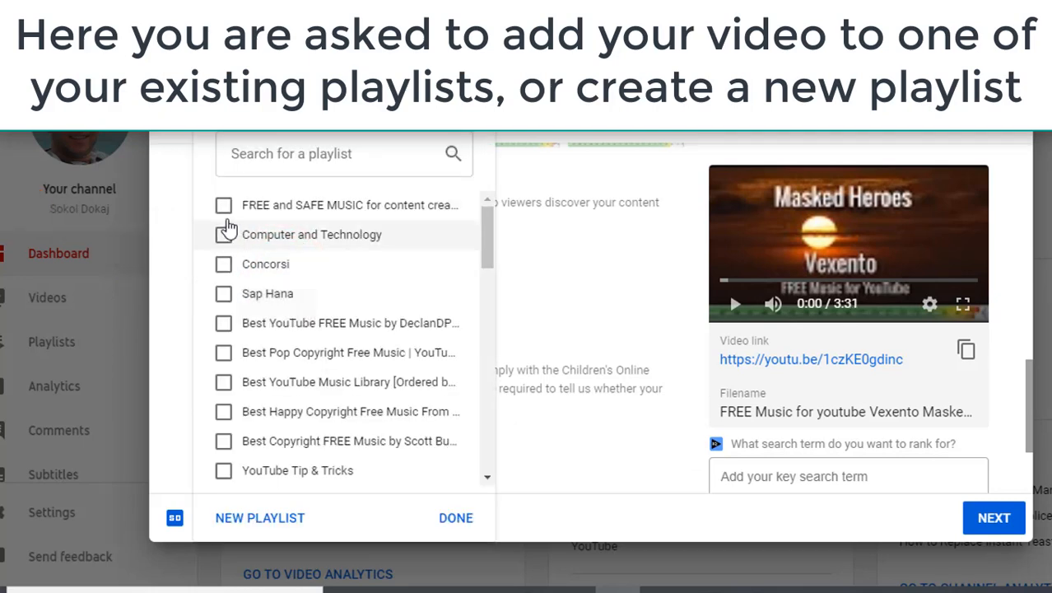
{"action": "left_click", "coordinate": [224, 208]}
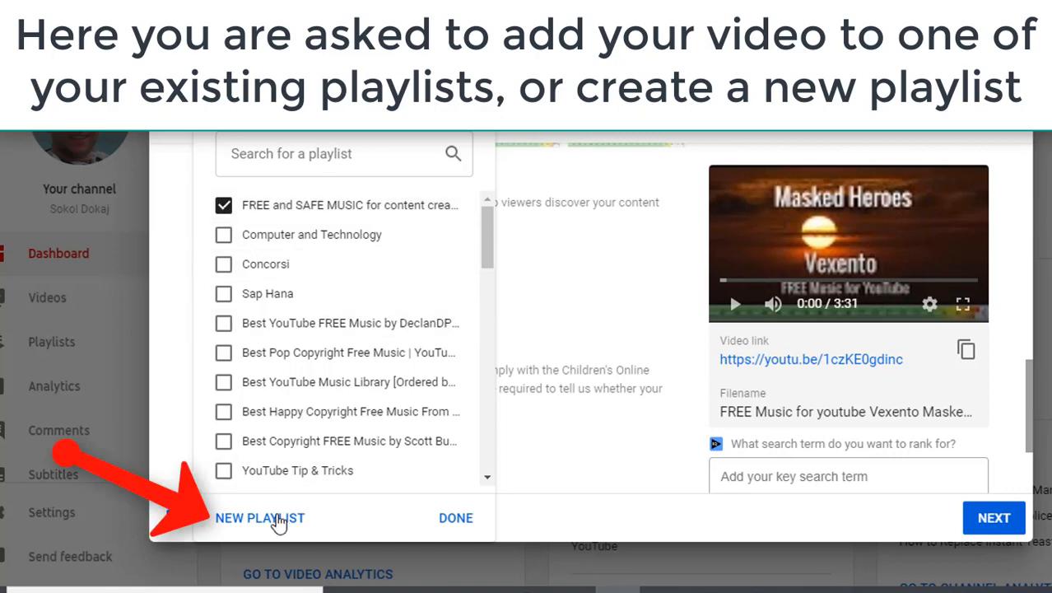
{"action": "left_click", "coordinate": [274, 517]}
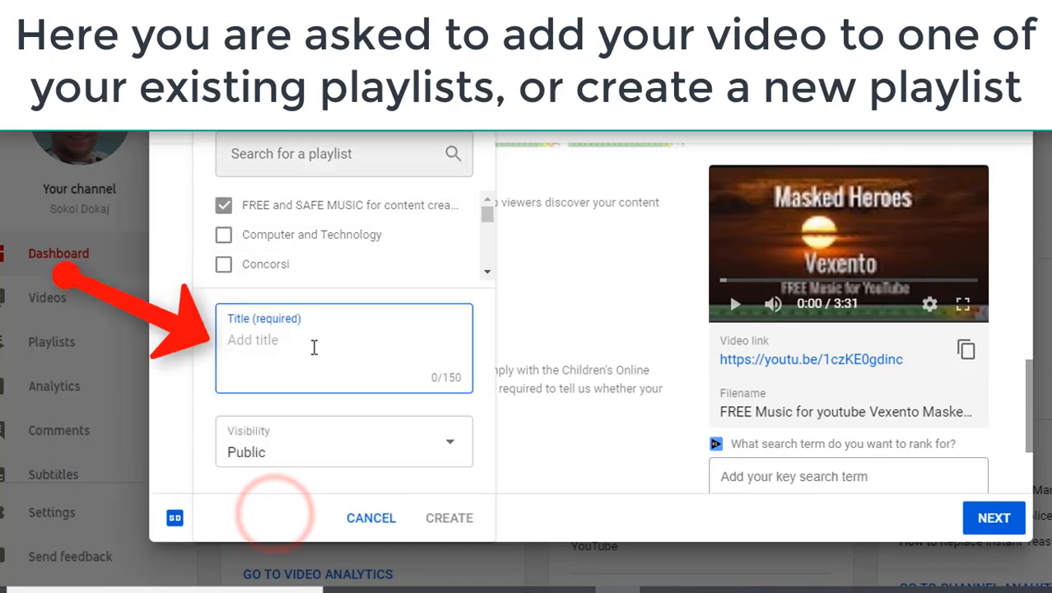
{"action": "type", "text": "New playlist"}
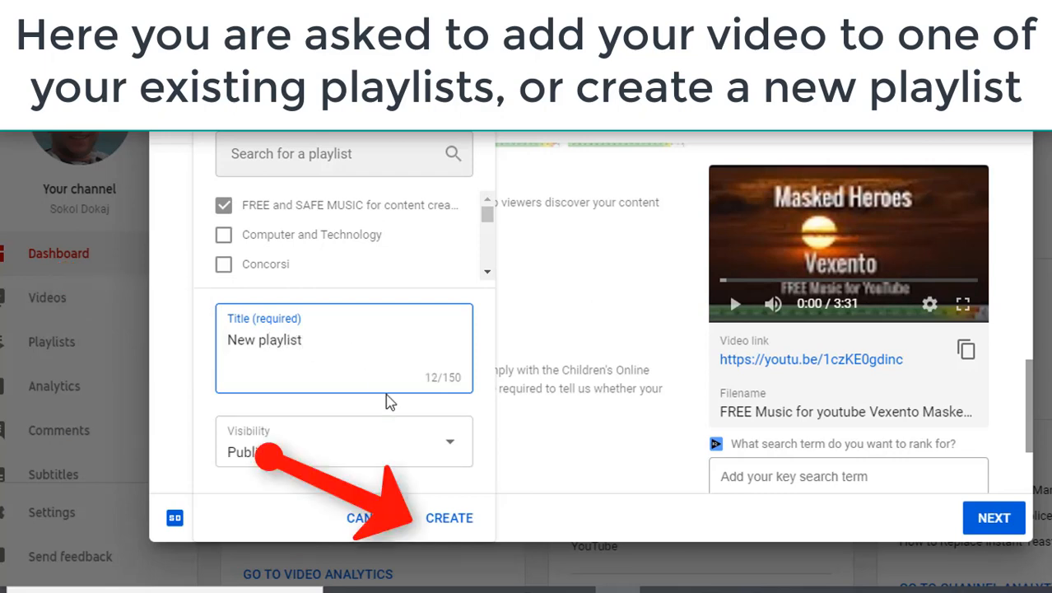
{"action": "left_click", "coordinate": [448, 519]}
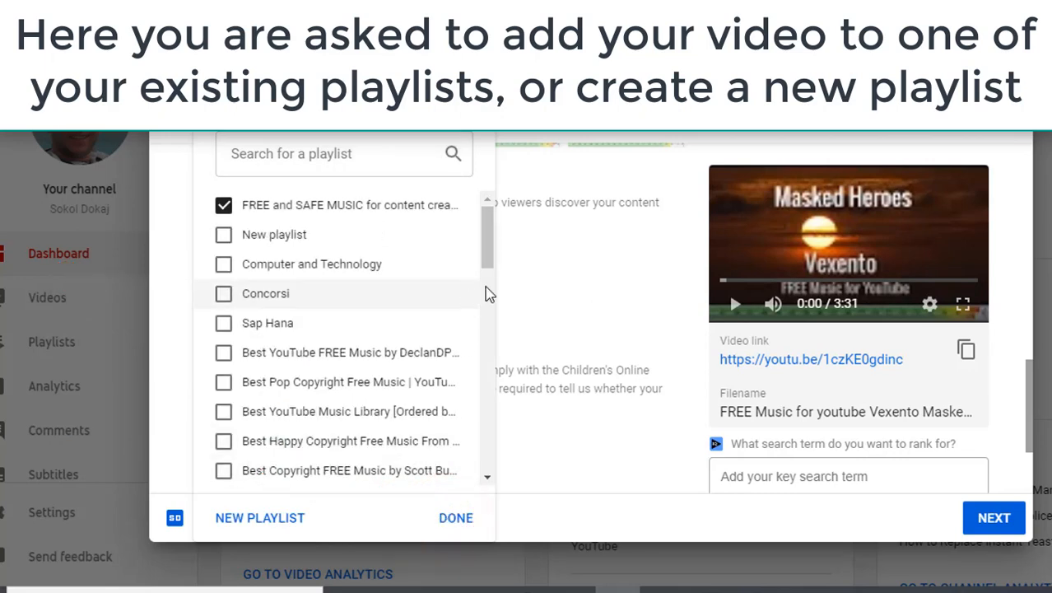
{"action": "left_click", "coordinate": [223, 235]}
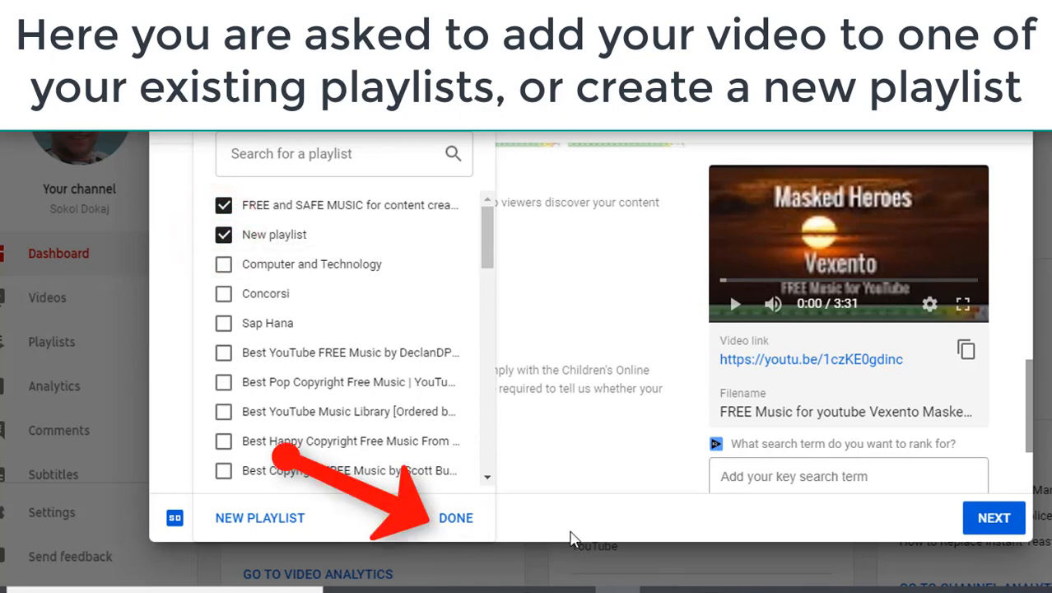
{"action": "left_click", "coordinate": [454, 520]}
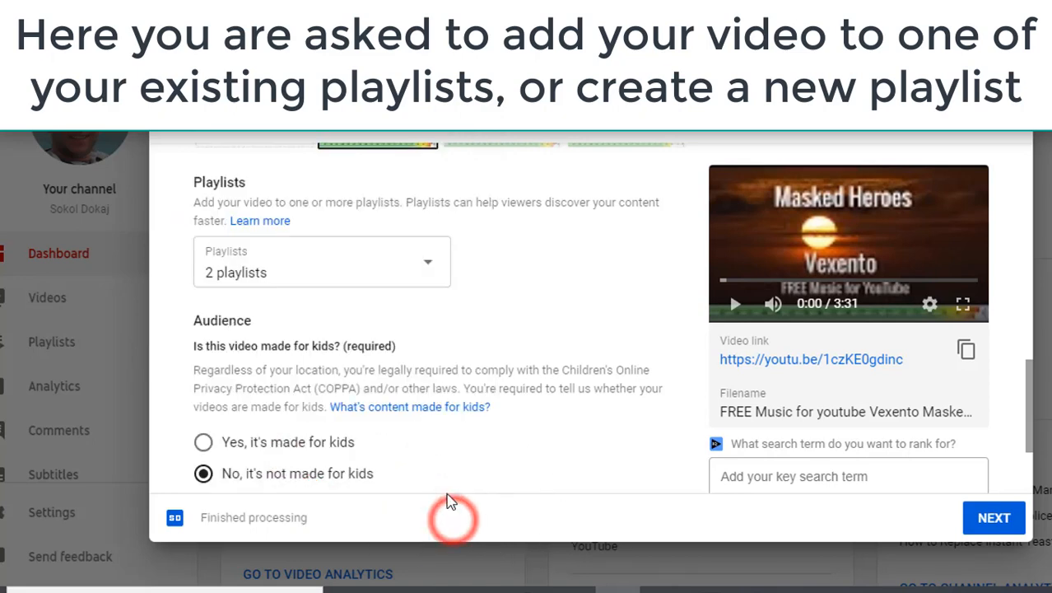
Show the additional video settings and add the tags "Masked Heroes by Vexento Copyright FREE Music for YouTube" and "masked heroes by vexento".
{"action": "scroll", "coordinate": [474, 428], "scroll_direction": "down", "scroll_amount": 3}
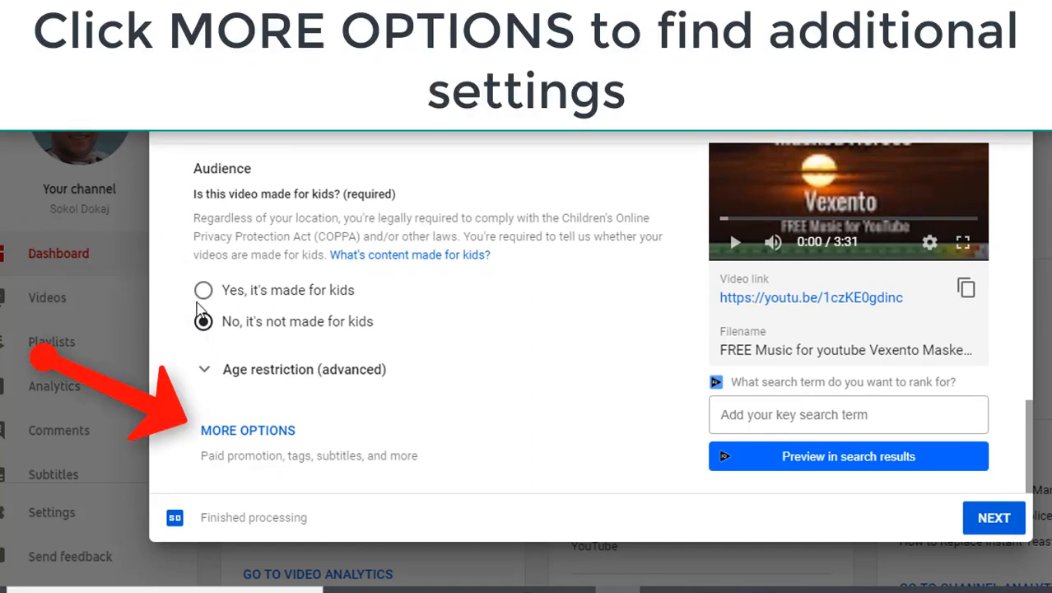
{"action": "left_click", "coordinate": [238, 432]}
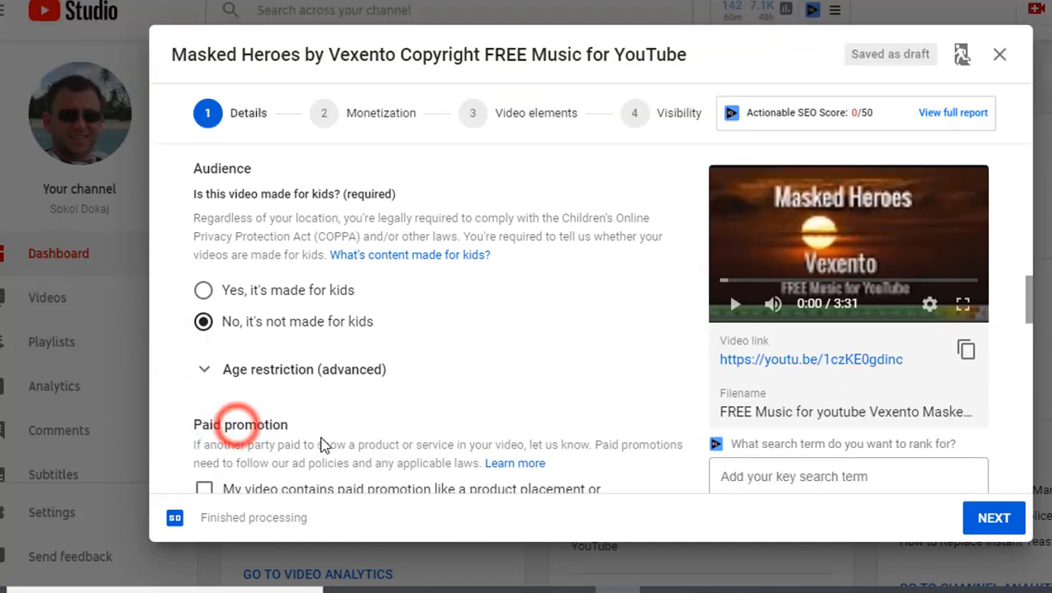
{"action": "scroll", "coordinate": [345, 434], "scroll_direction": "down", "scroll_amount": 3}
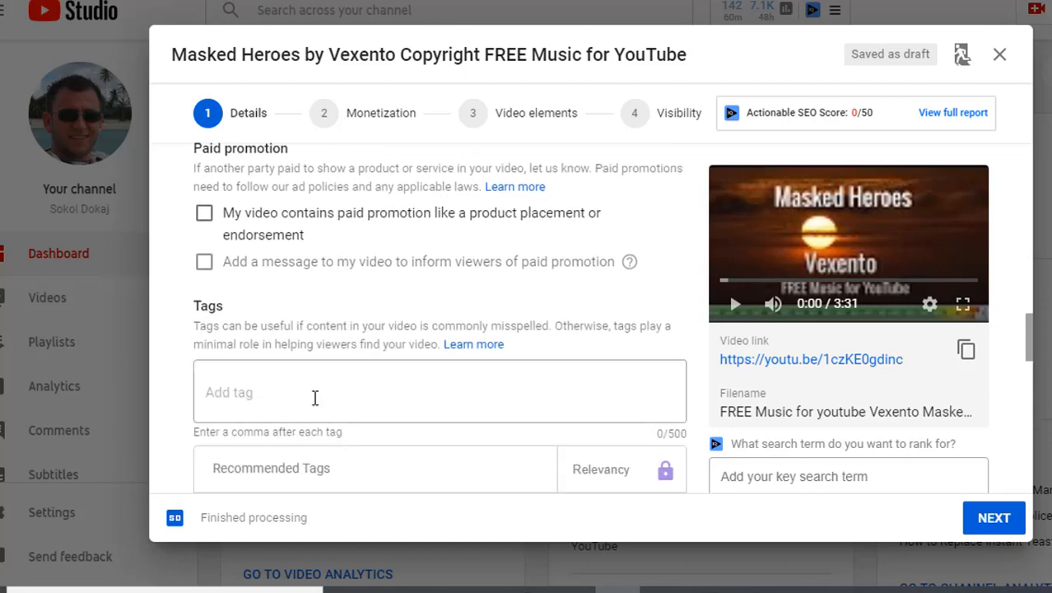
{"action": "left_click", "coordinate": [310, 391]}
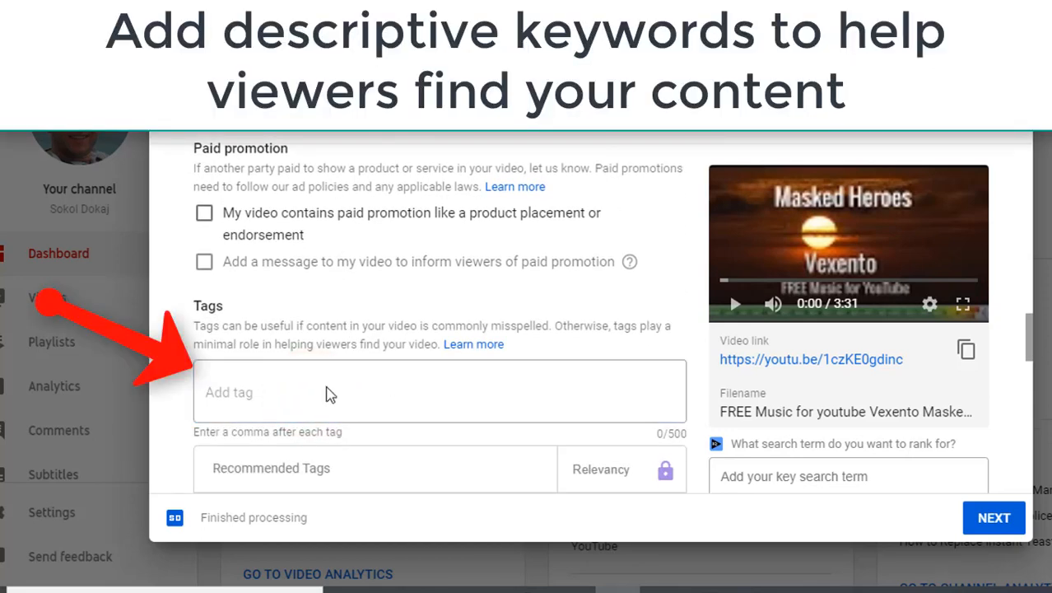
{"action": "left_click", "coordinate": [294, 399]}
{"action": "type", "text": "Masked Heroes by Vexento Copyright FREE Music for YouTube"}
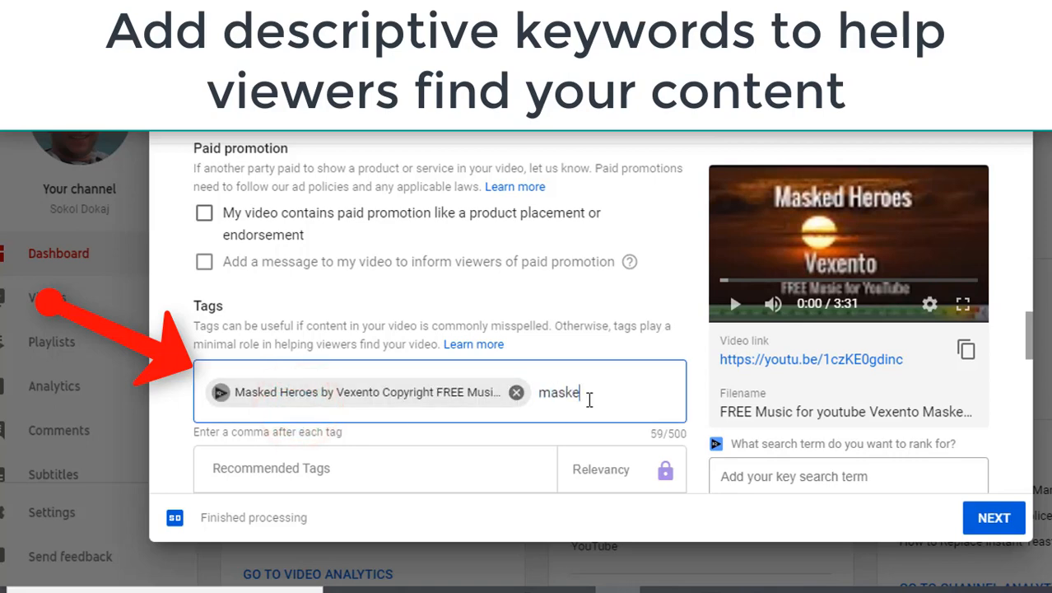
{"action": "type", "text": "masked heroes by"}
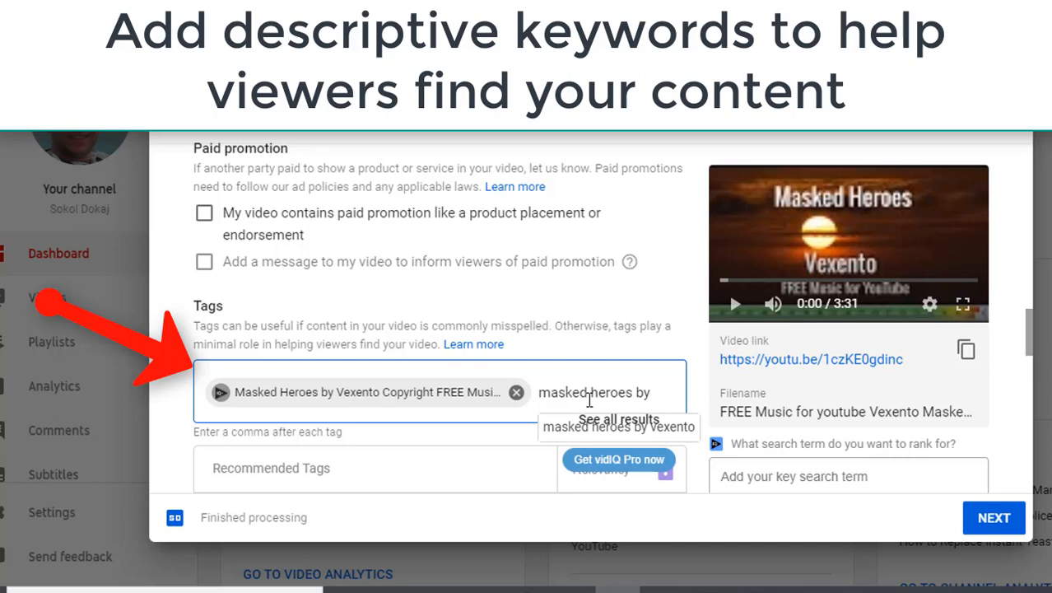
{"action": "left_click", "coordinate": [560, 428]}
{"action": "left_click", "coordinate": [463, 434]}
{"action": "key", "text": "BackSpace"}
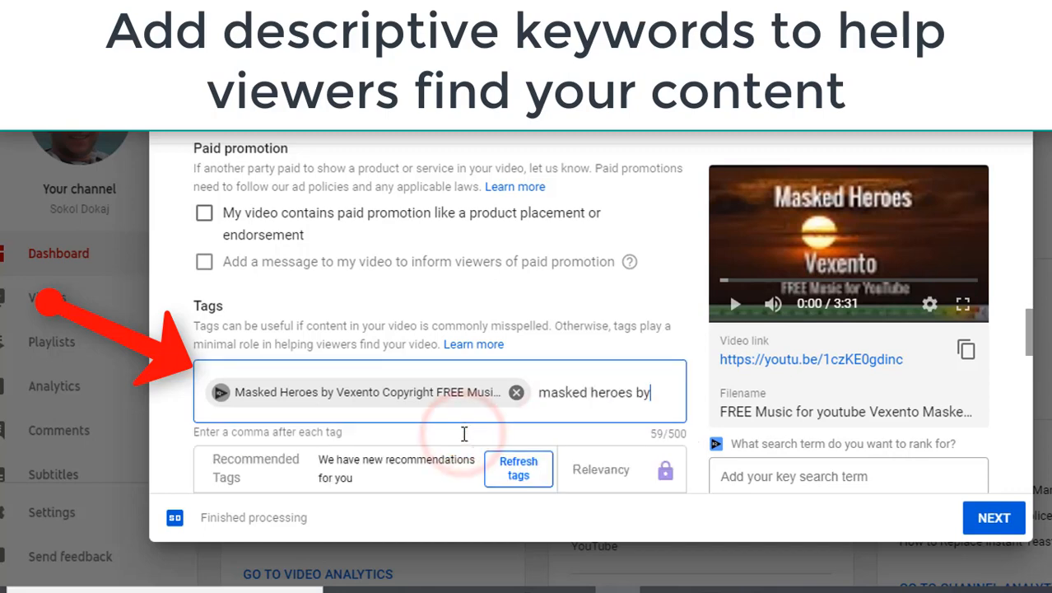
{"action": "type", "text": "vexento"}
{"action": "key", "text": "Return"}
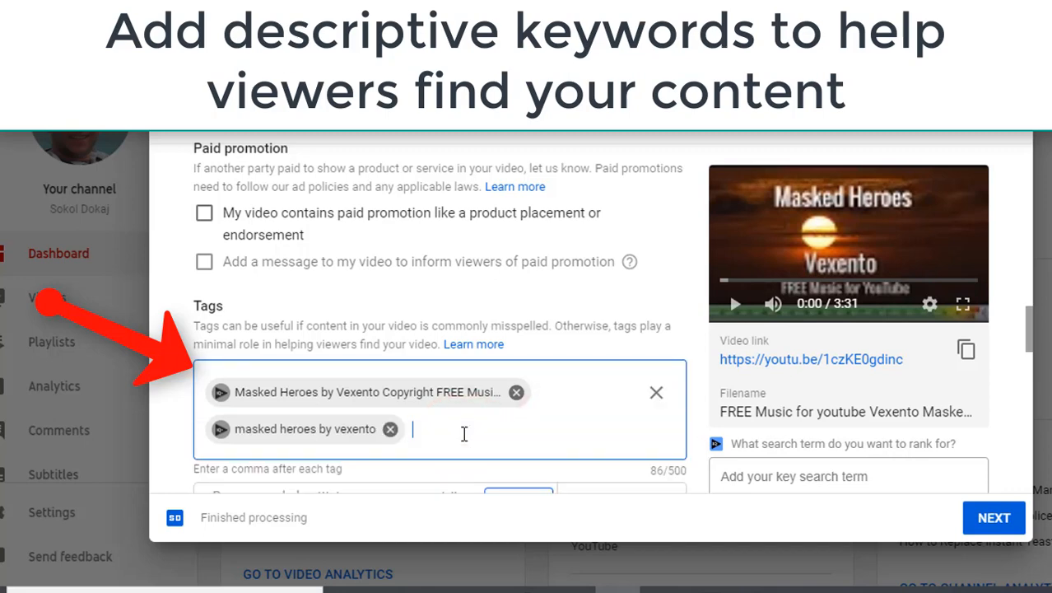
Add the tags "copyright music", "free copyright music" and "free royalty music" to the video.
{"action": "type", "text": "copyright music"}
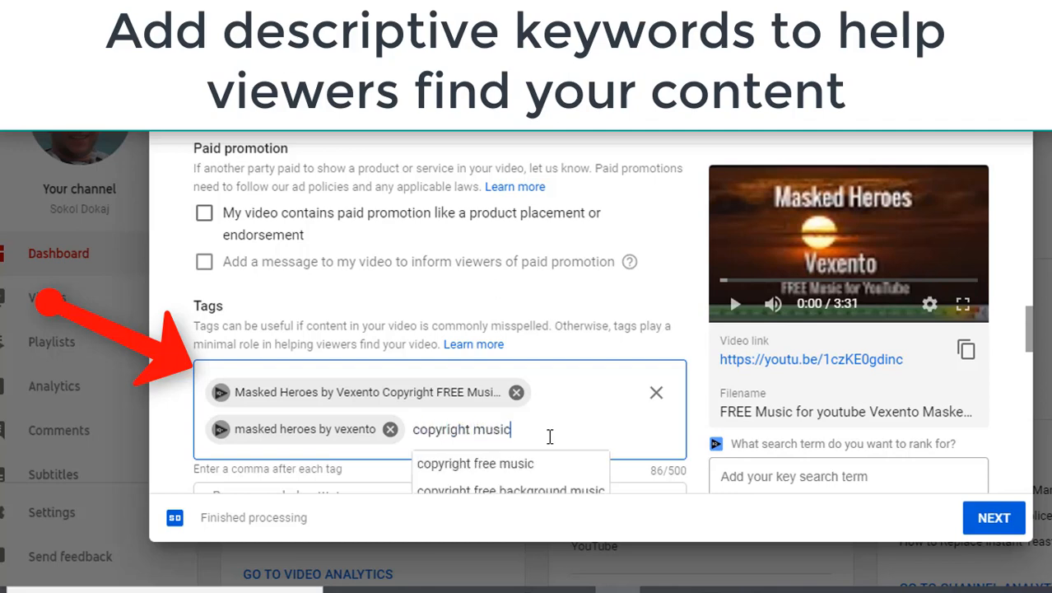
{"action": "key", "text": "Return"}
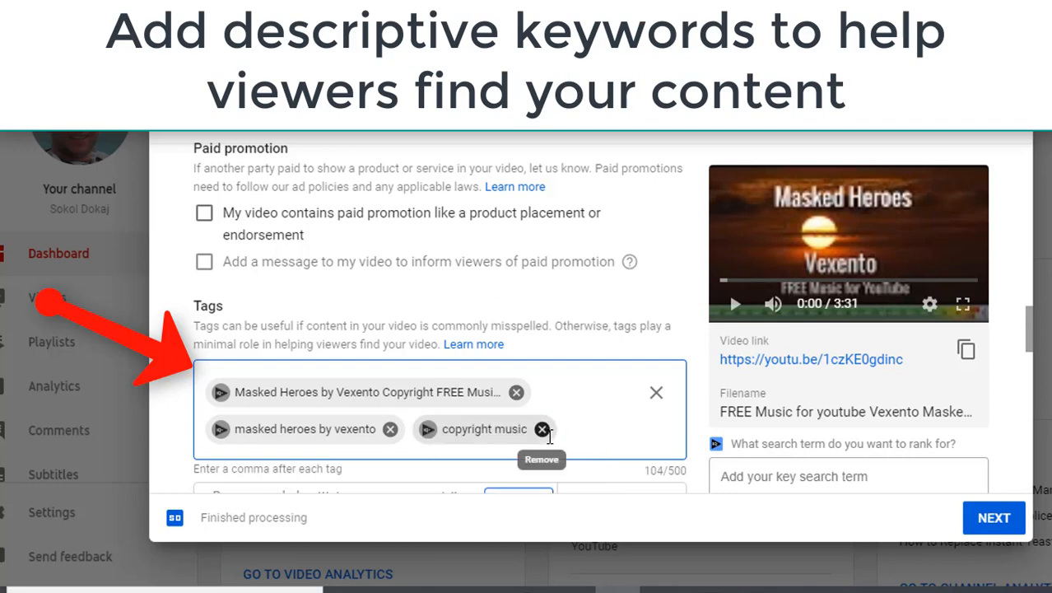
{"action": "type", "text": "free copyrig"}
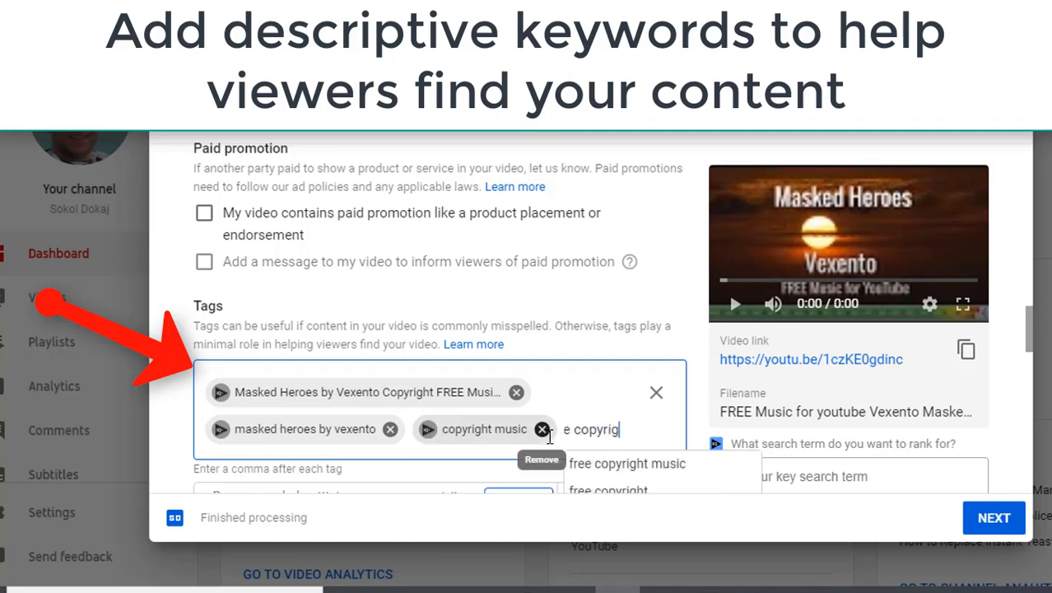
{"action": "type", "text": "ht music"}
{"action": "key", "text": "Return"}
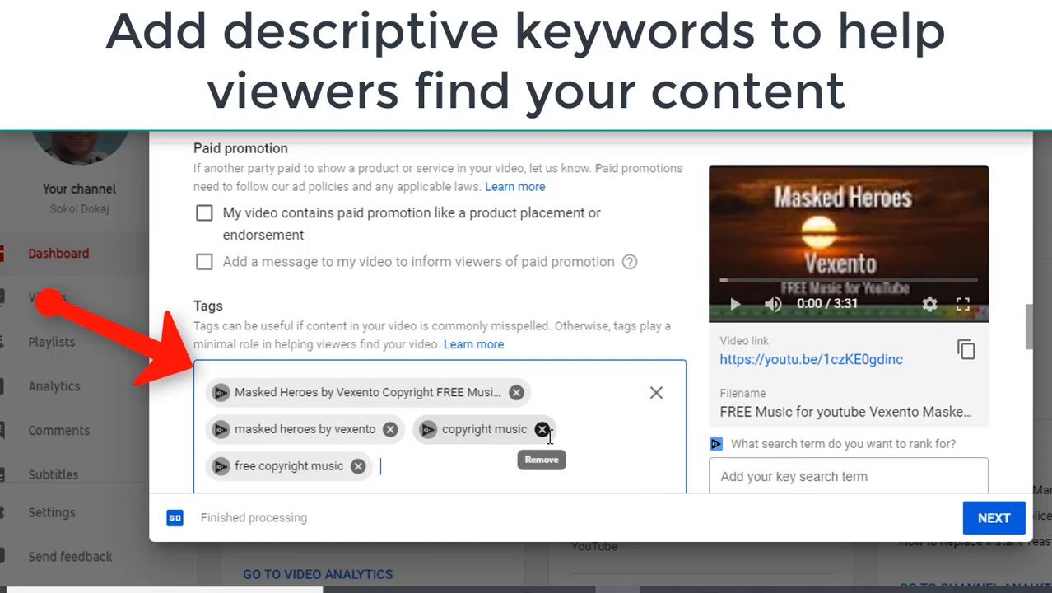
{"action": "type", "text": "free royalty music"}
{"action": "key", "text": "Return"}
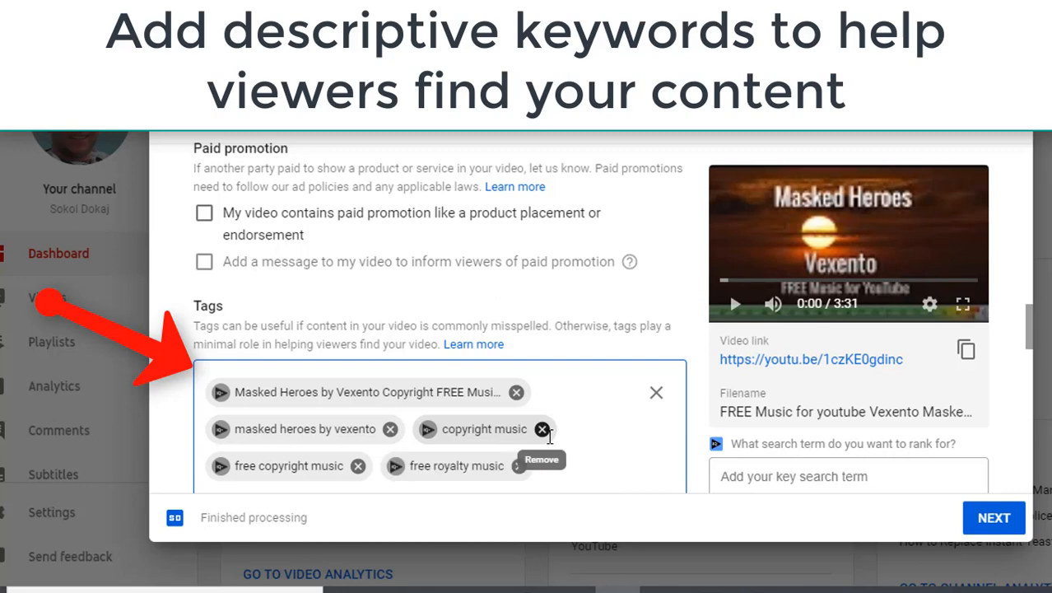
Add the tags "vlog music", "music for vlogs" and "free vlogging music" to the video.
{"action": "type", "text": "vlog music"}
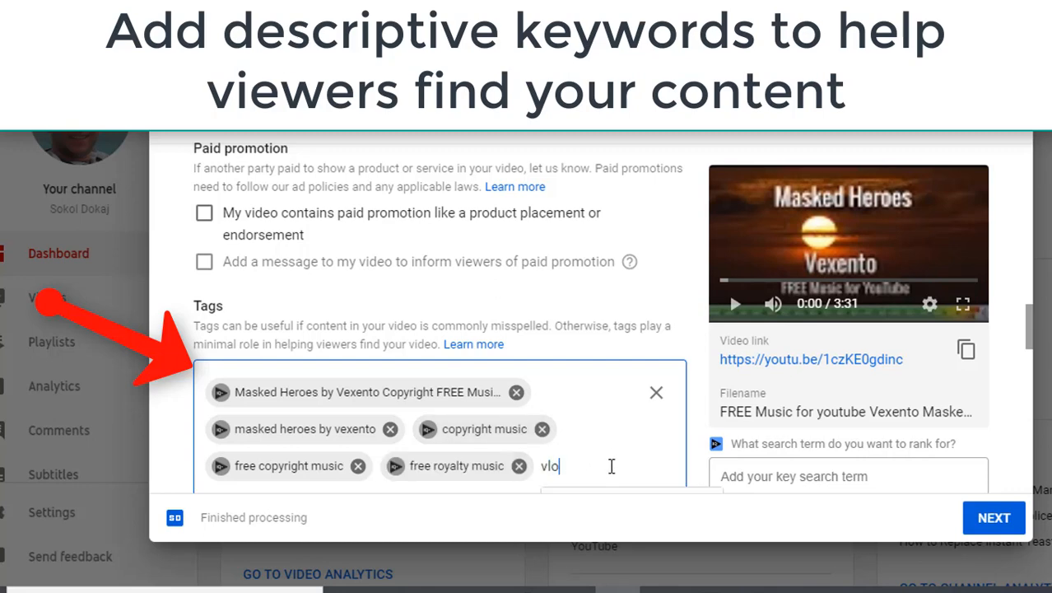
{"action": "key", "text": "Return"}
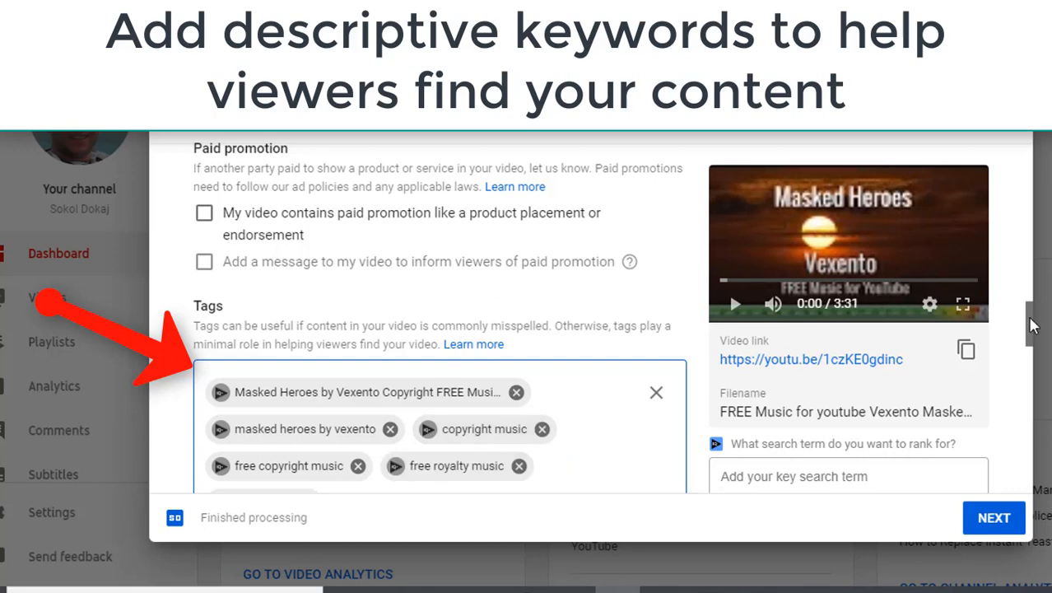
{"action": "left_click_drag", "start_coordinate": [1029, 323], "coordinate": [1029, 342]}
{"action": "left_click", "coordinate": [557, 358]}
{"action": "type", "text": "mu"}
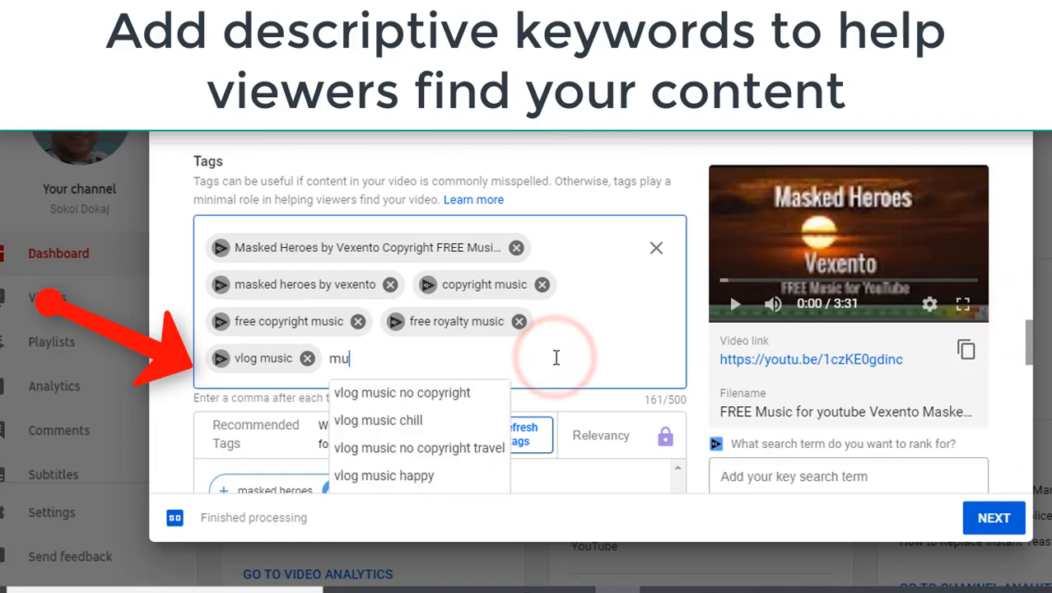
{"action": "type", "text": "sic for vlogs"}
{"action": "key", "text": "Return"}
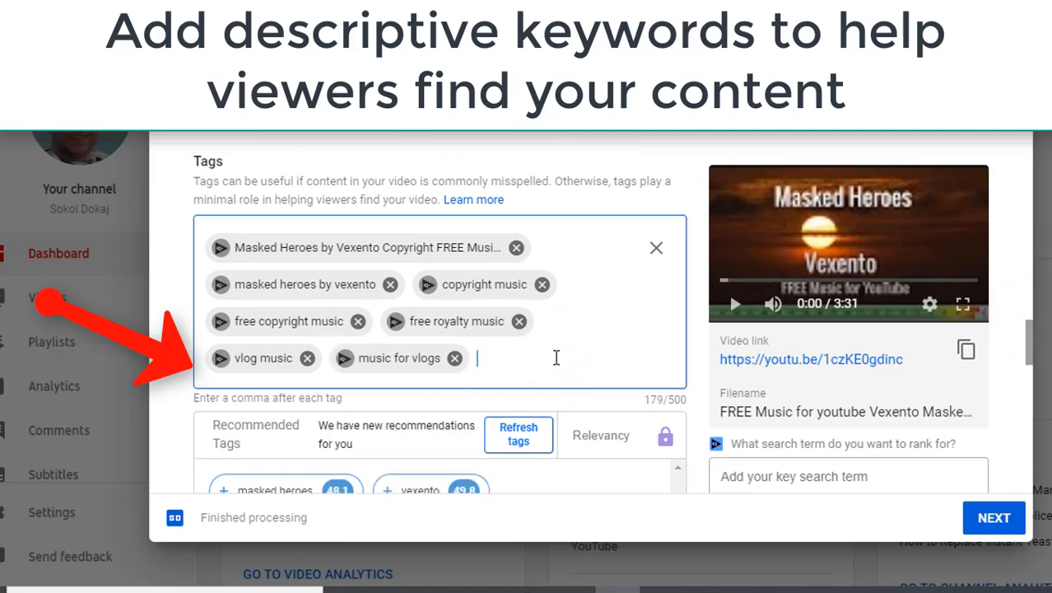
{"action": "type", "text": "free vl"}
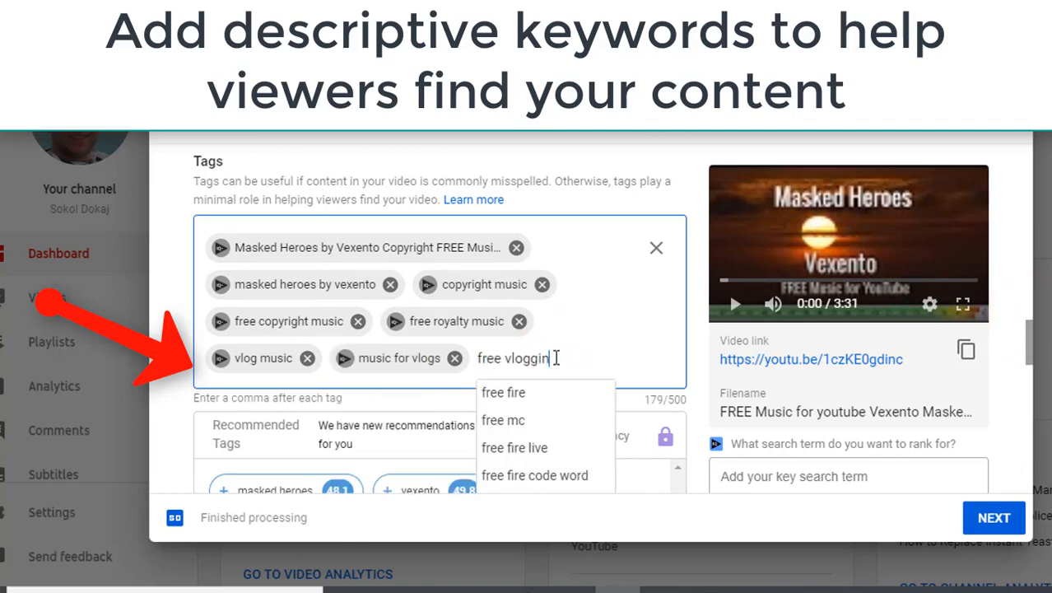
{"action": "type", "text": "oggin"}
{"action": "key", "text": "Down"}
{"action": "left_click", "coordinate": [546, 418]}
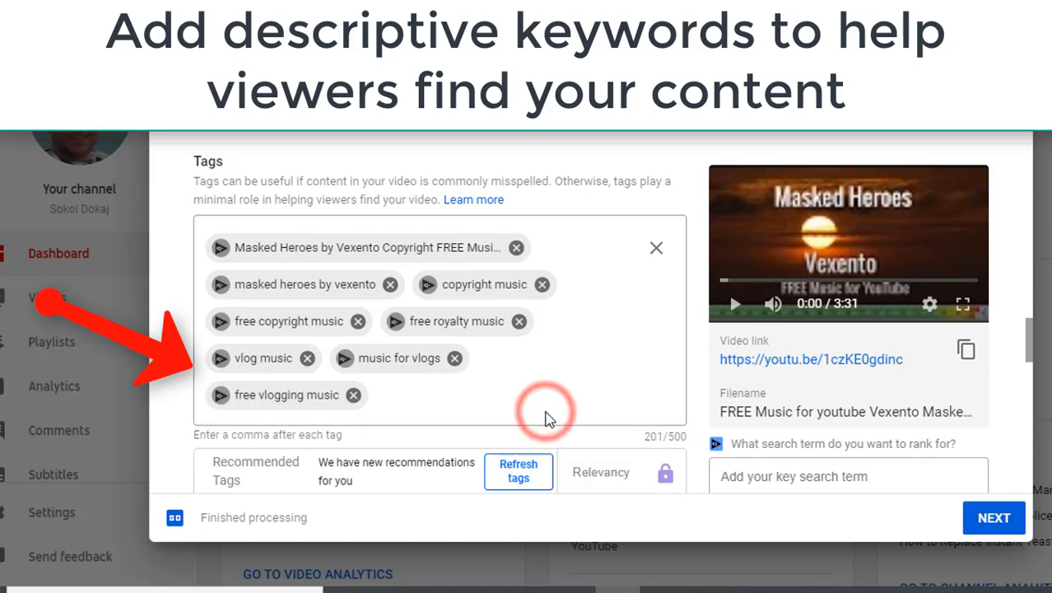
Set the video's category to Music.
{"action": "left_click_drag", "start_coordinate": [1029, 340], "coordinate": [1034, 471]}
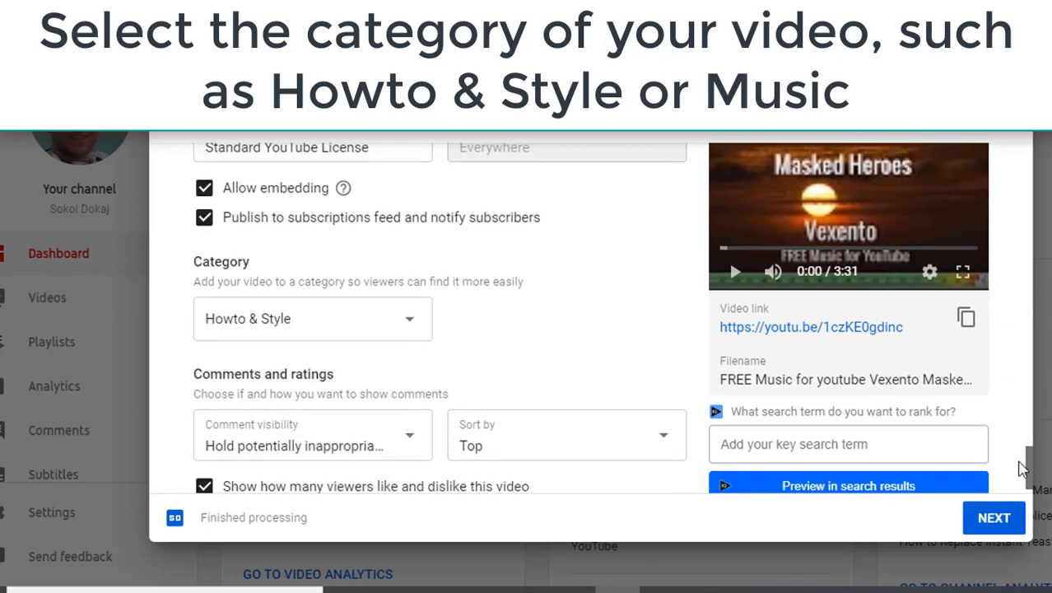
{"action": "left_click", "coordinate": [247, 329]}
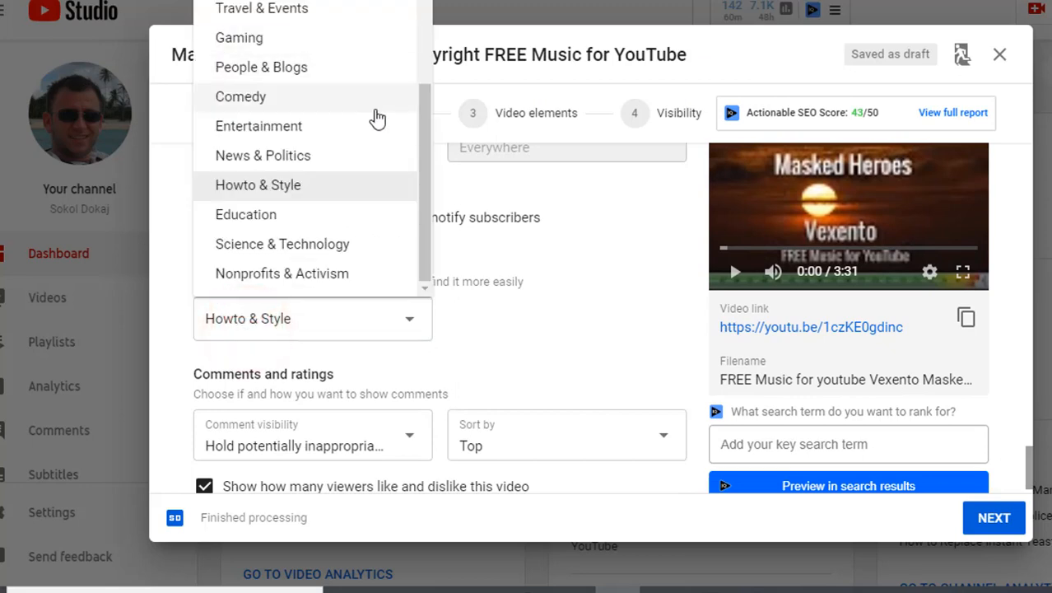
{"action": "left_click_drag", "start_coordinate": [425, 197], "coordinate": [426, 100]}
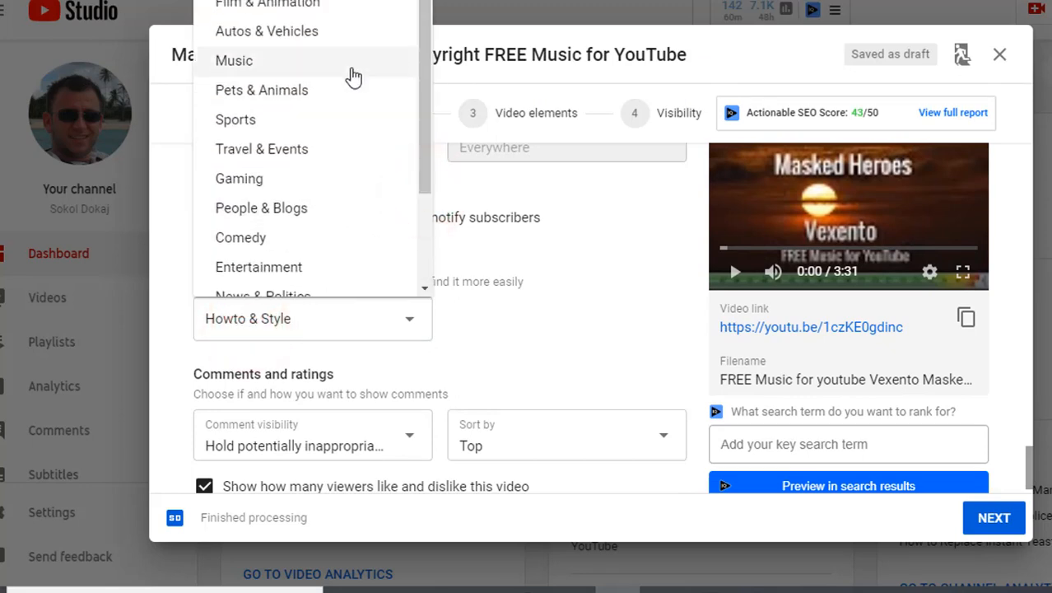
{"action": "left_click", "coordinate": [239, 61]}
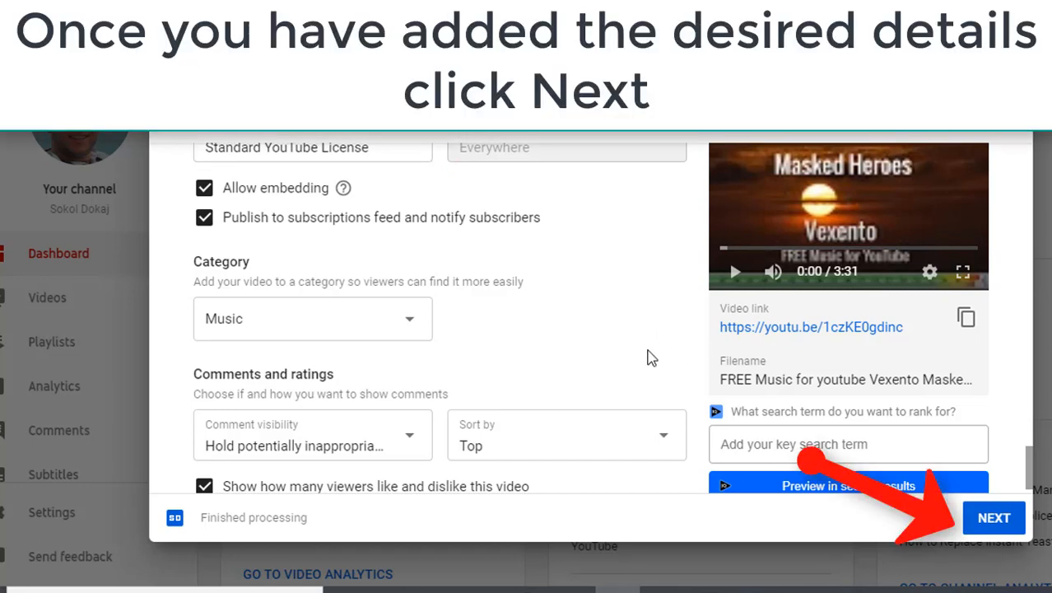
Proceed from the video details to the monetization stage and set the video's monetization to On.
{"action": "scroll", "coordinate": [599, 353], "scroll_direction": "down", "scroll_amount": 1}
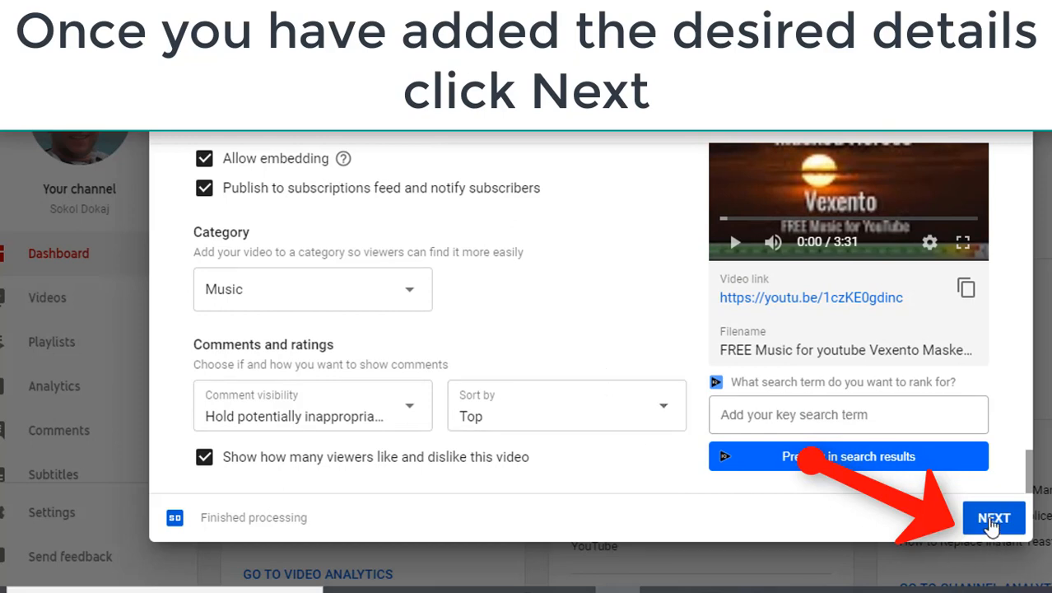
{"action": "left_click", "coordinate": [992, 519]}
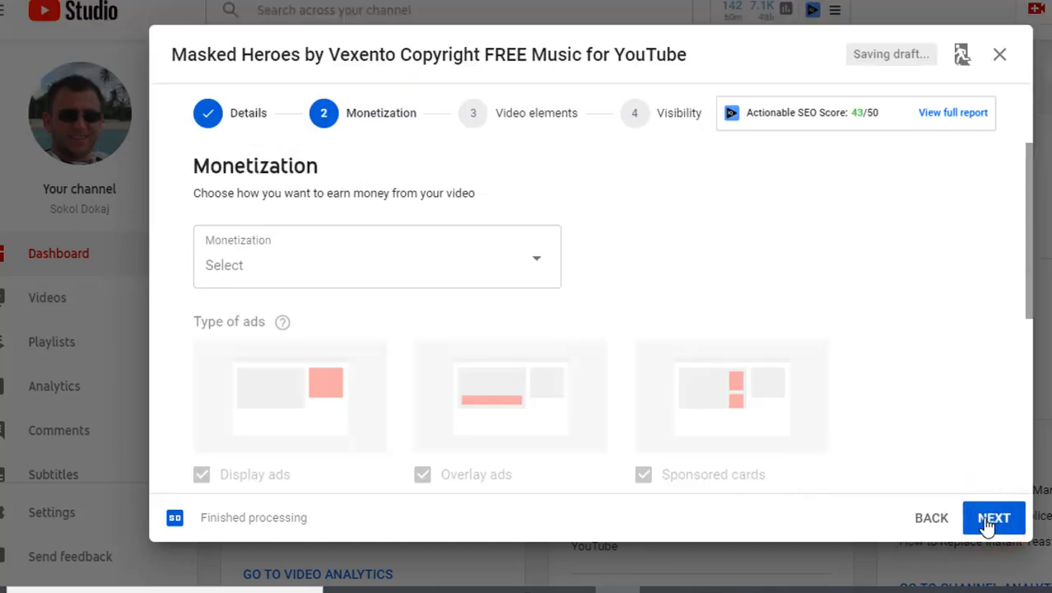
{"action": "left_click", "coordinate": [547, 256]}
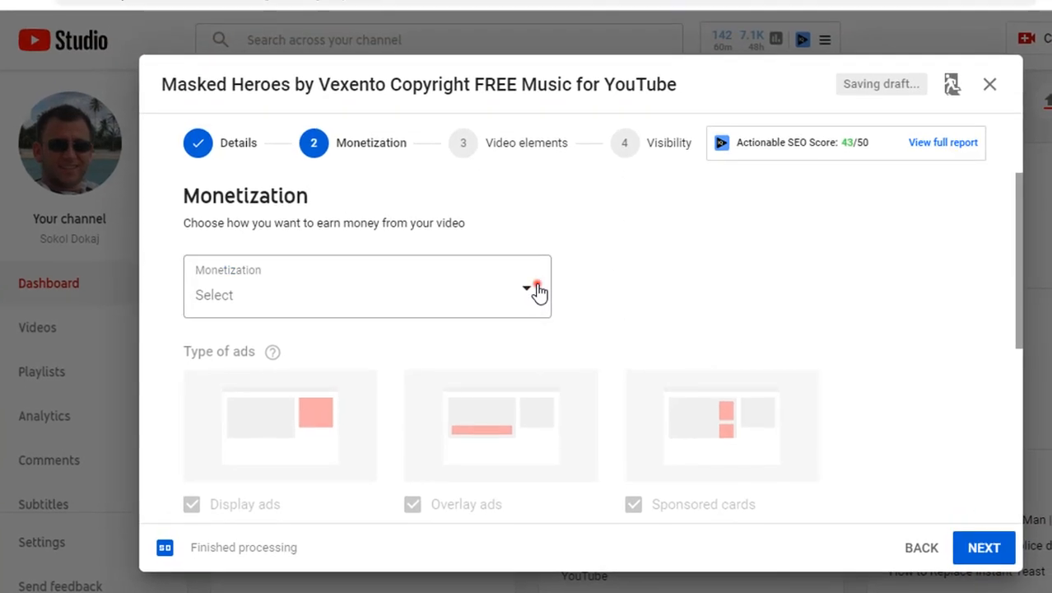
{"action": "left_click", "coordinate": [214, 283]}
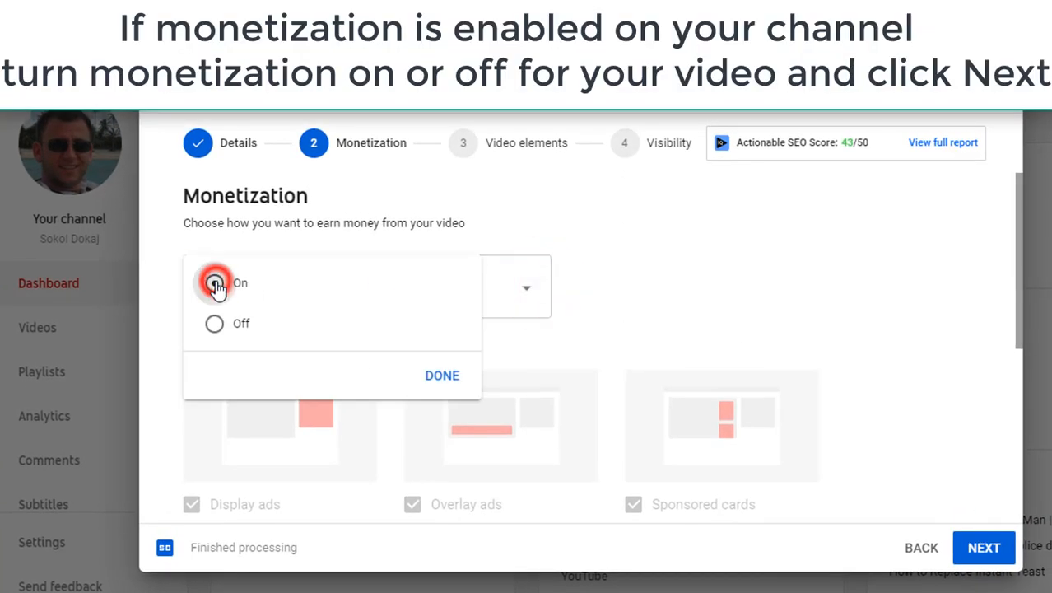
{"action": "left_click", "coordinate": [441, 375]}
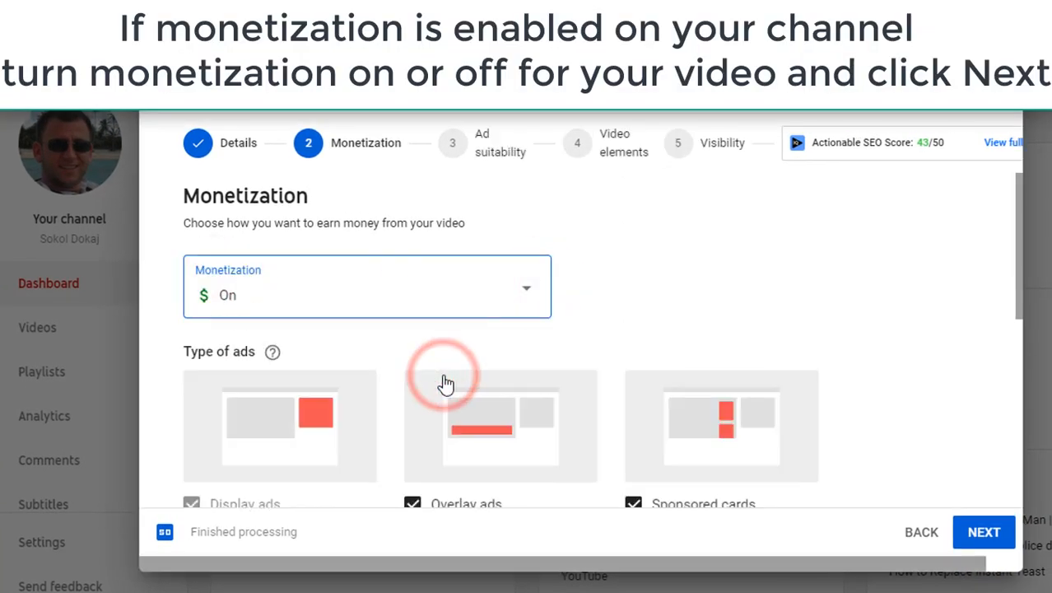
Proceed to ad suitability, rate the video's content as "None of the above", and continue to the video elements stage.
{"action": "left_click_drag", "start_coordinate": [1019, 295], "coordinate": [1015, 499]}
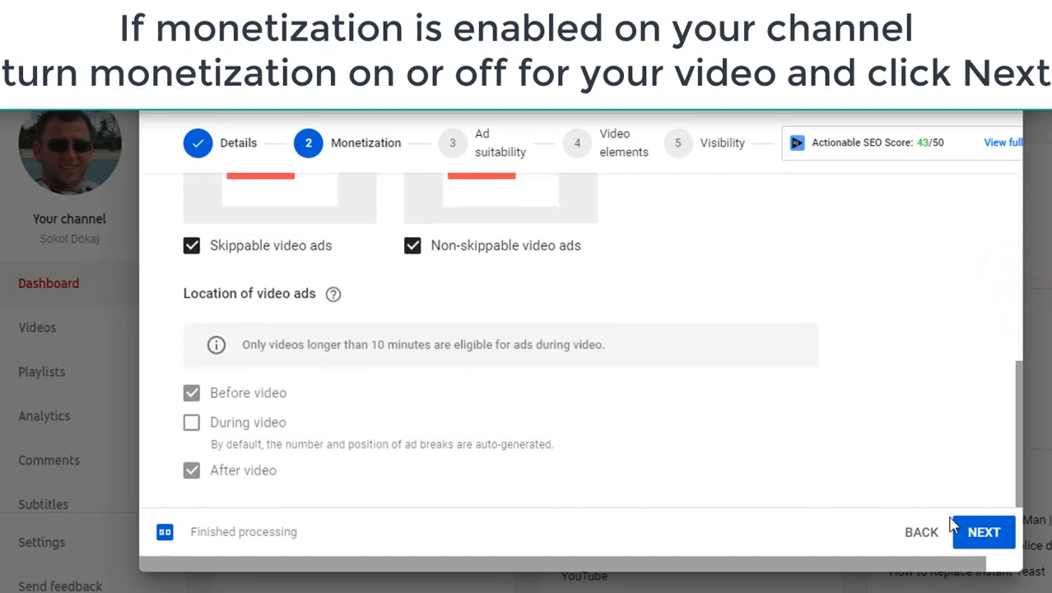
{"action": "left_click", "coordinate": [982, 534]}
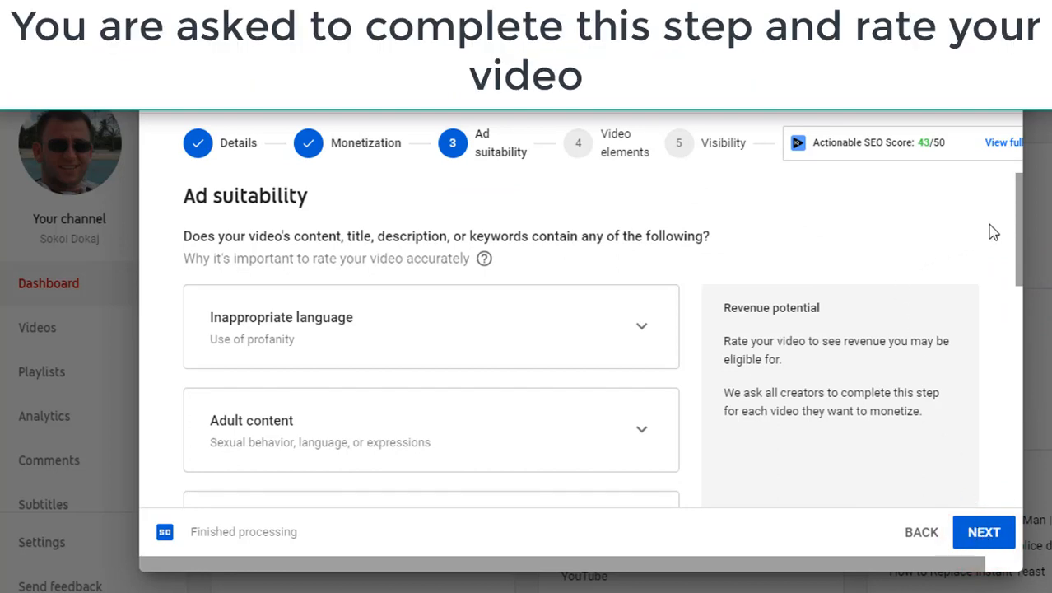
{"action": "left_click_drag", "start_coordinate": [1020, 229], "coordinate": [998, 478]}
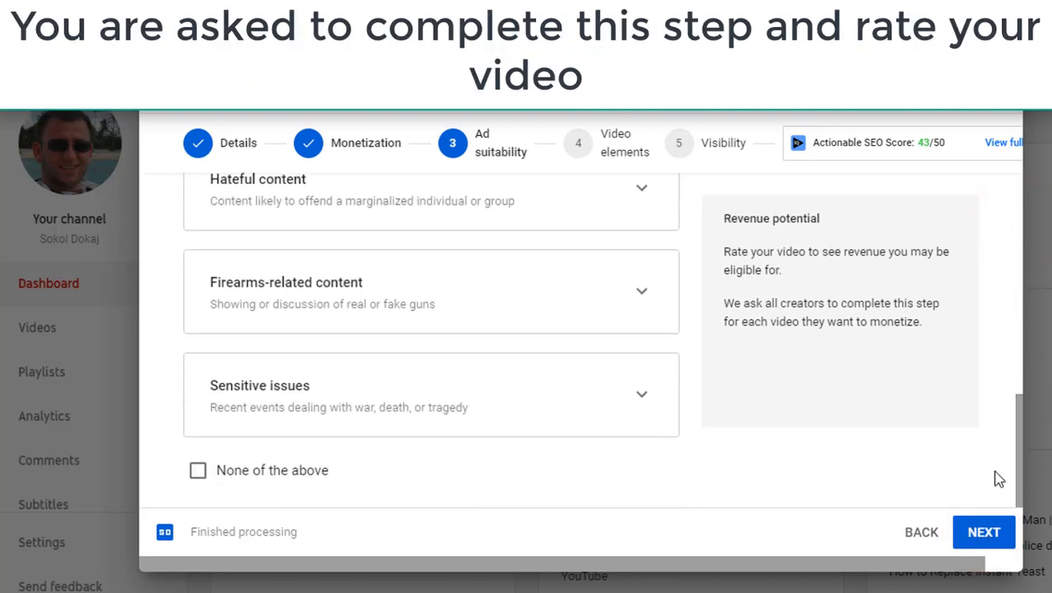
{"action": "left_click", "coordinate": [199, 474]}
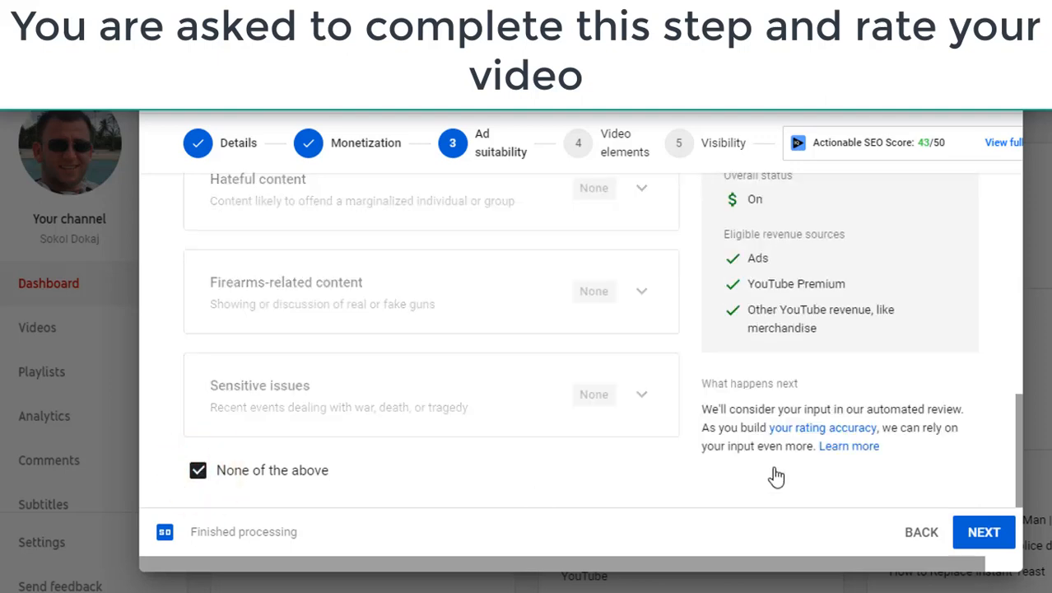
{"action": "scroll", "coordinate": [1017, 444], "scroll_direction": "up", "scroll_amount": 1}
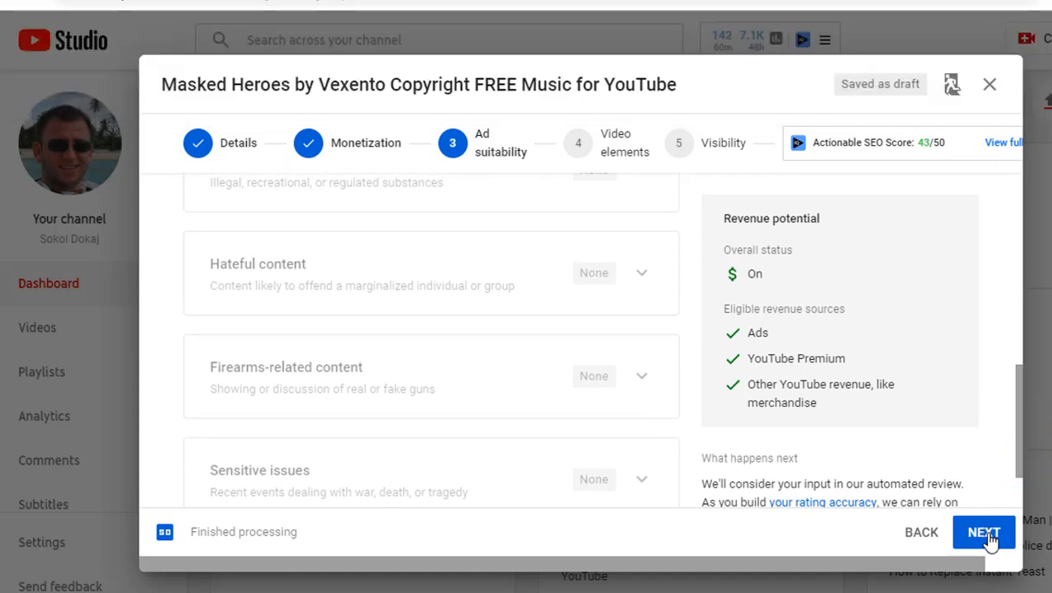
{"action": "left_click", "coordinate": [988, 534]}
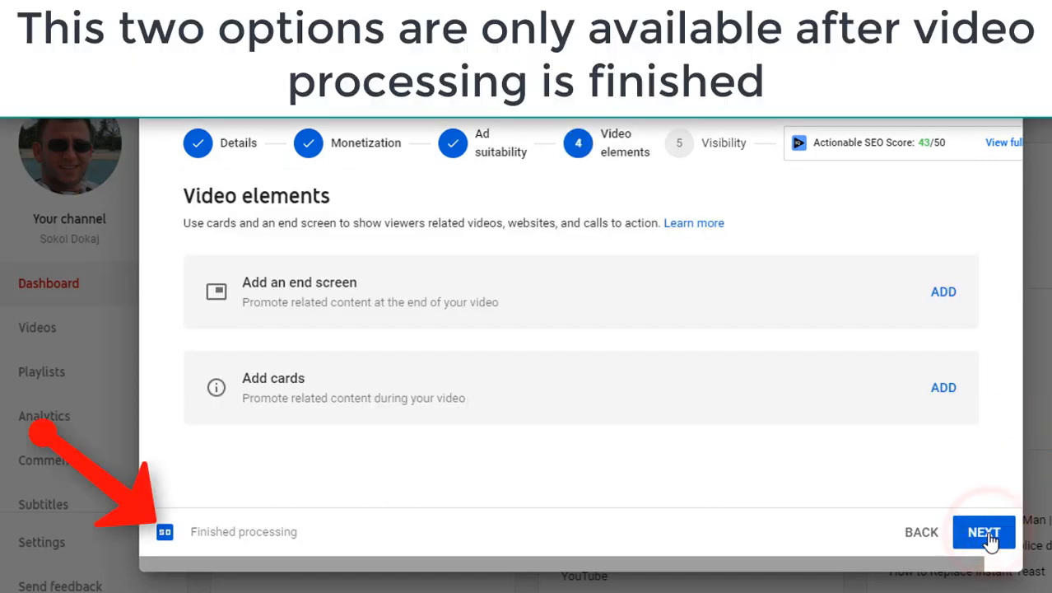
Add a video card at about 1:01 that promotes the upload "We Are One by Vexento".
{"action": "left_click", "coordinate": [947, 392]}
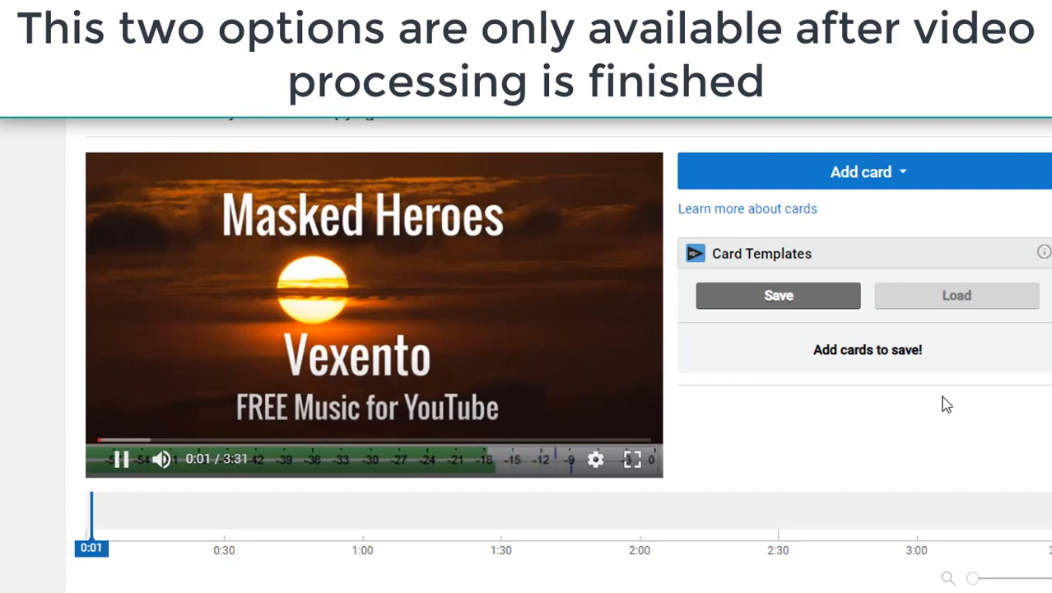
{"action": "left_click", "coordinate": [358, 513]}
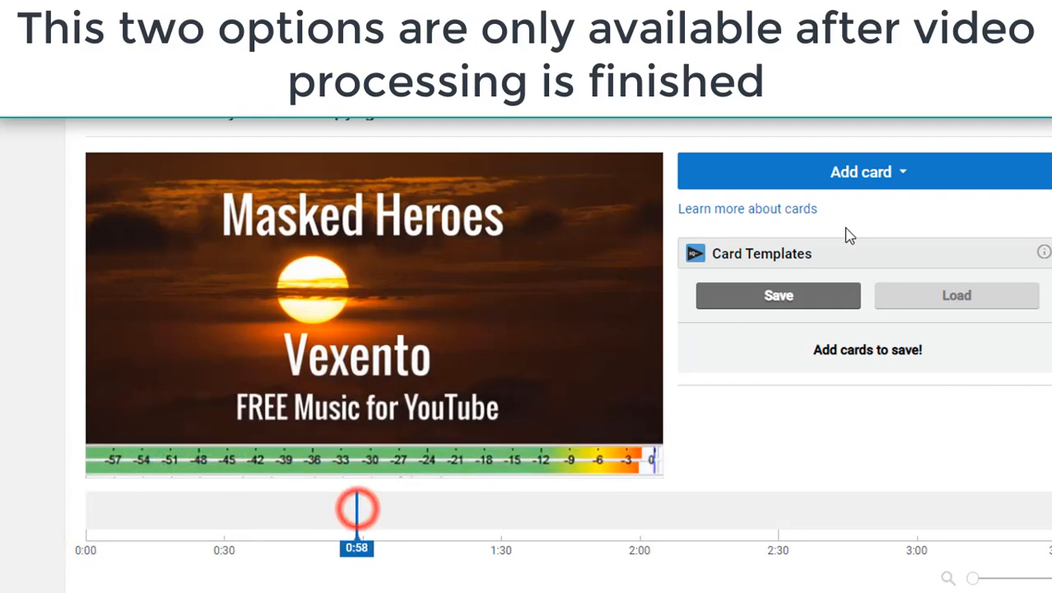
{"action": "left_click", "coordinate": [867, 181]}
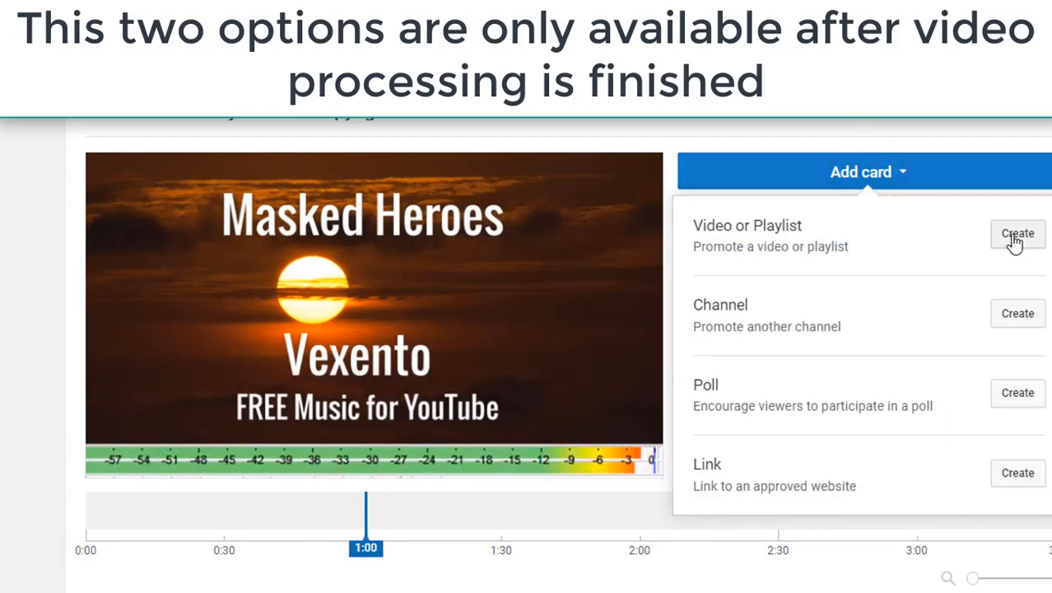
{"action": "left_click", "coordinate": [1013, 239]}
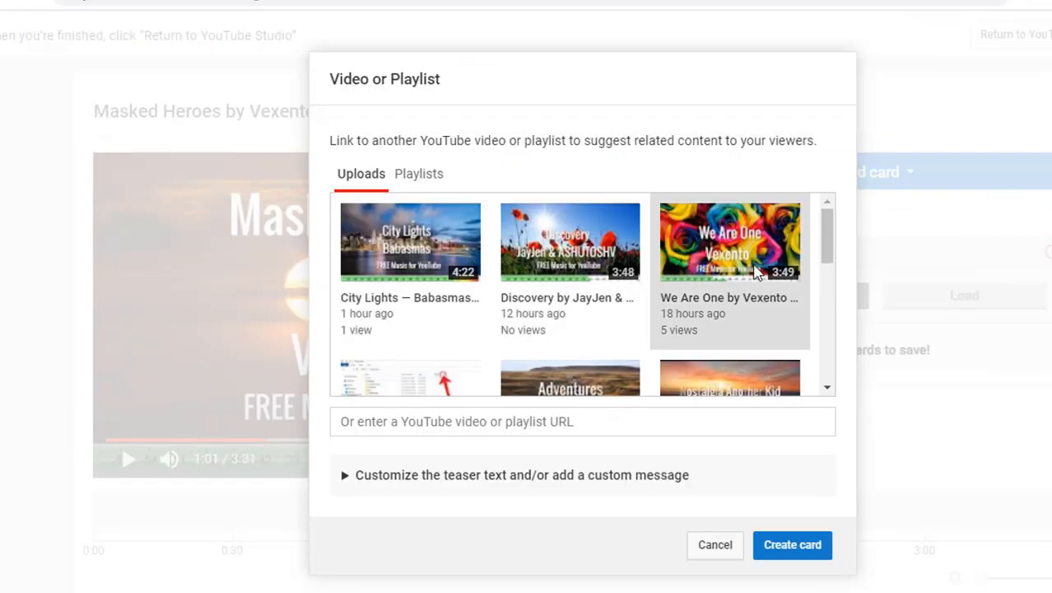
{"action": "left_click", "coordinate": [758, 273]}
{"action": "left_click", "coordinate": [802, 547]}
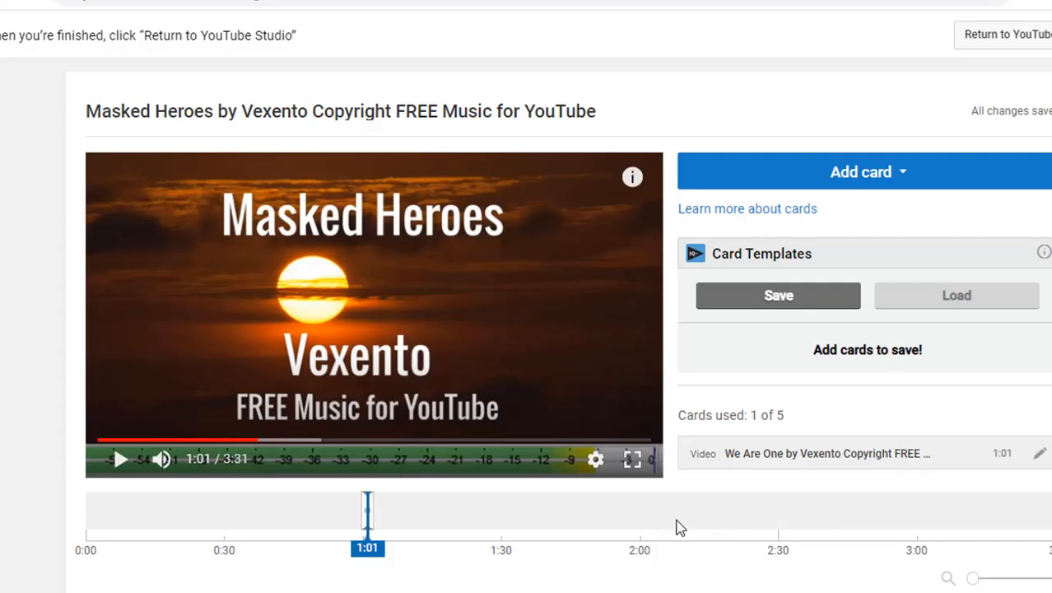
Add a playlist card at 2:04 that promotes the "FREE and SAFE MUSIC" playlist.
{"action": "left_click", "coordinate": [660, 512]}
{"action": "left_click", "coordinate": [842, 171]}
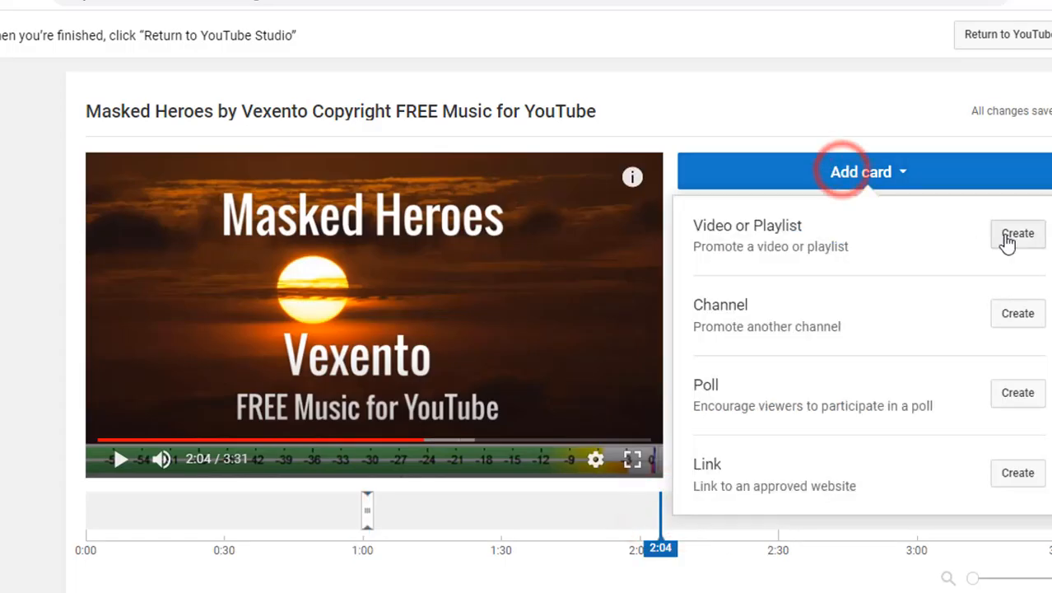
{"action": "left_click", "coordinate": [1018, 234]}
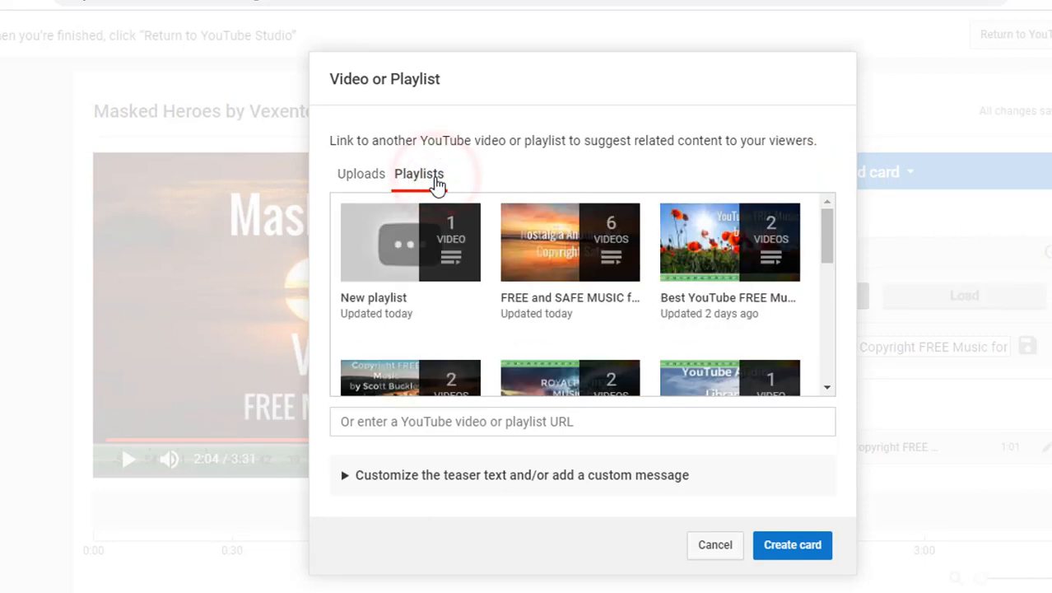
{"action": "left_click", "coordinate": [569, 262]}
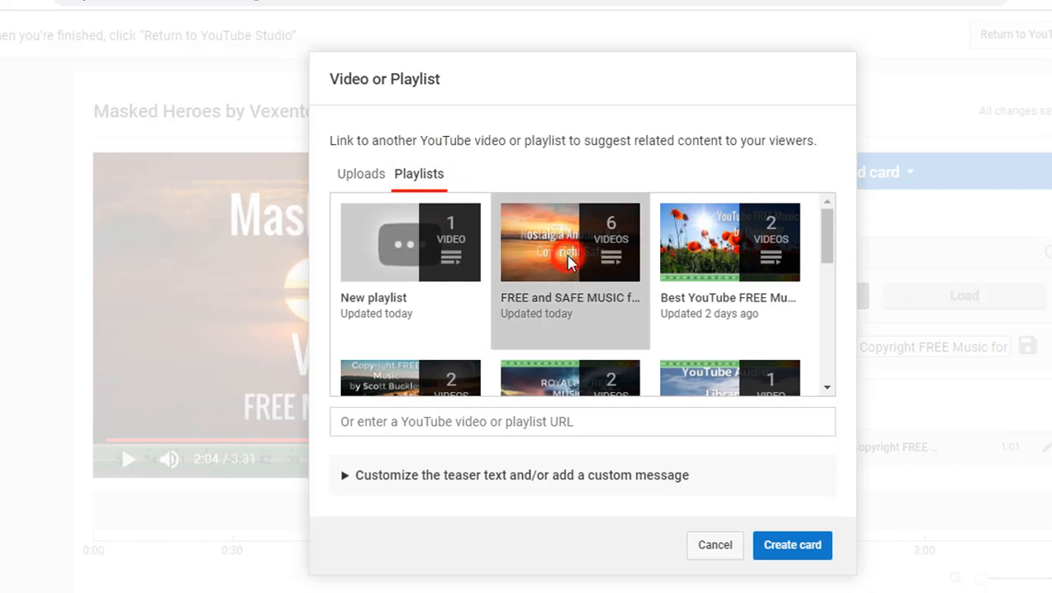
{"action": "left_click", "coordinate": [809, 552]}
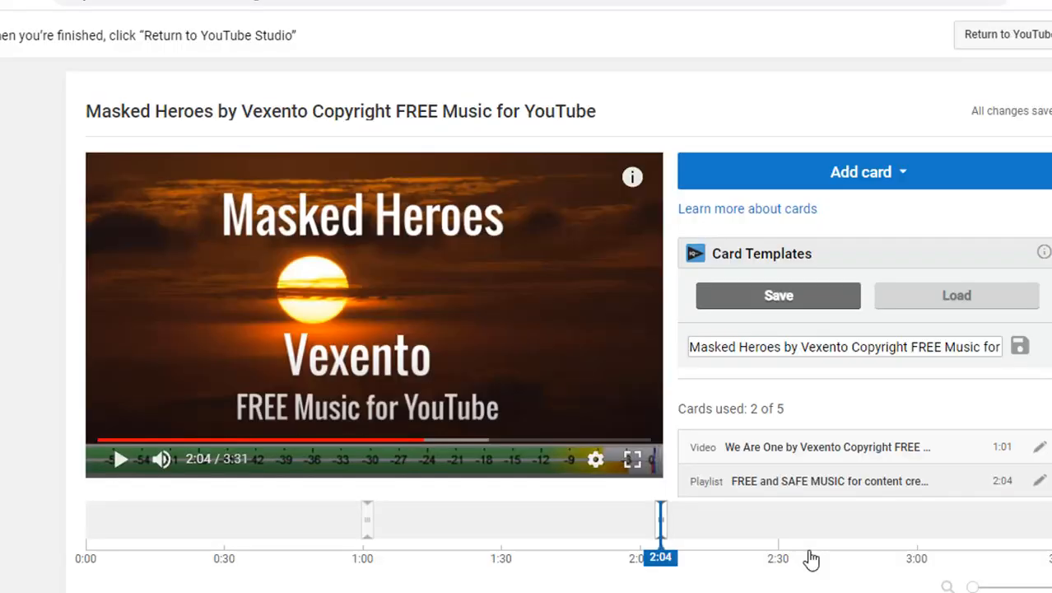
Start a video or playlist card at 2:46, ready for entering a YouTube URL.
{"action": "left_click", "coordinate": [854, 522]}
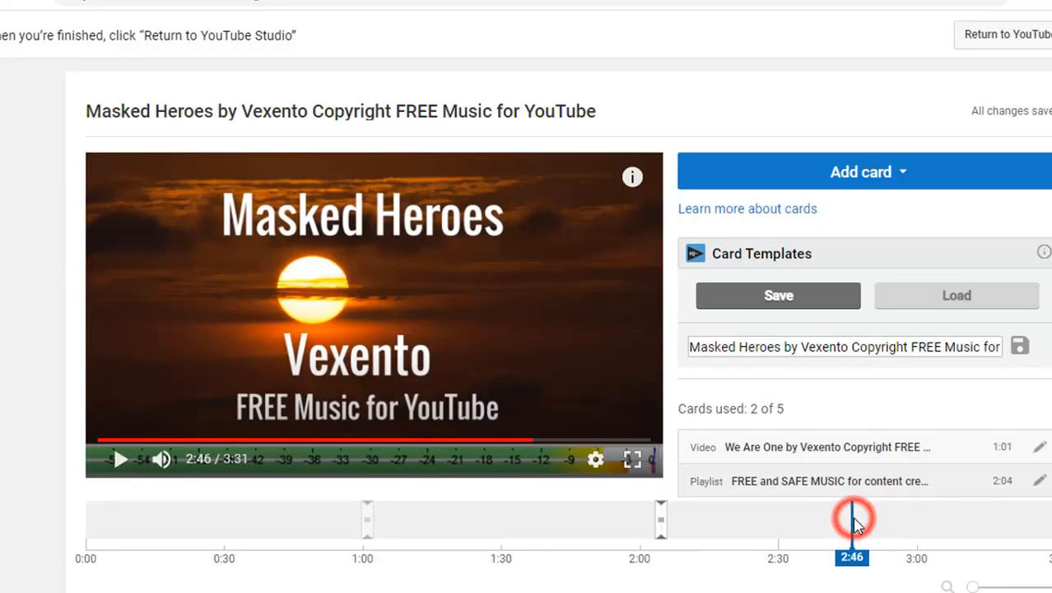
{"action": "left_click", "coordinate": [859, 173]}
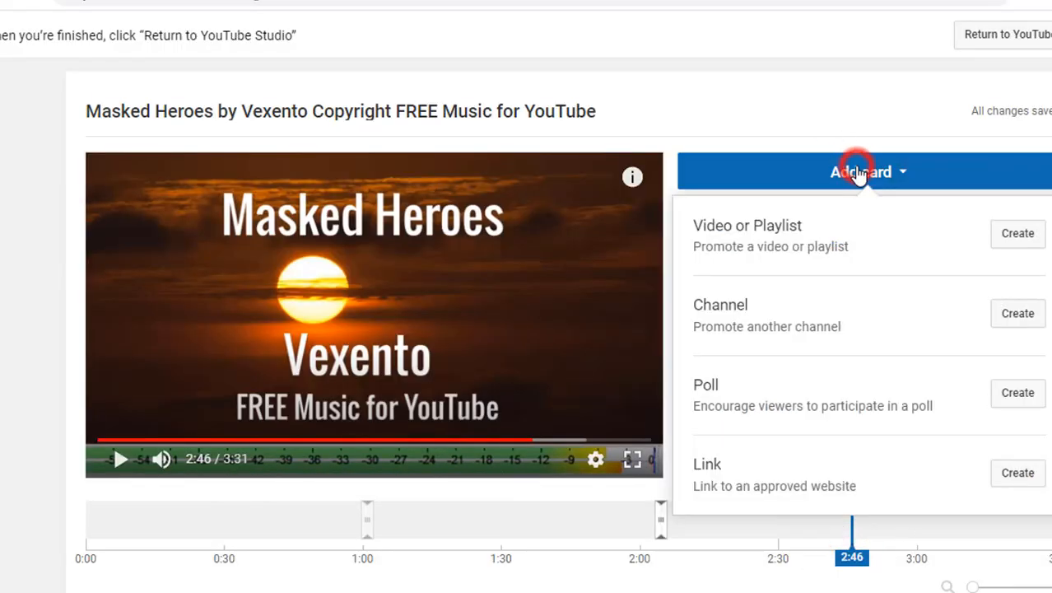
{"action": "left_click", "coordinate": [1018, 234]}
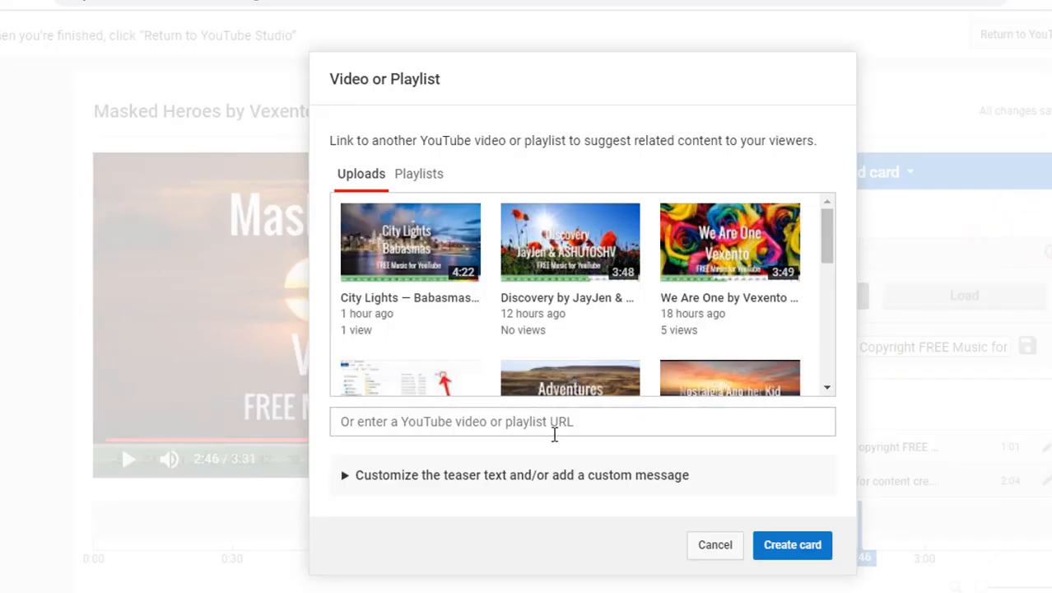
{"action": "left_click", "coordinate": [556, 425]}
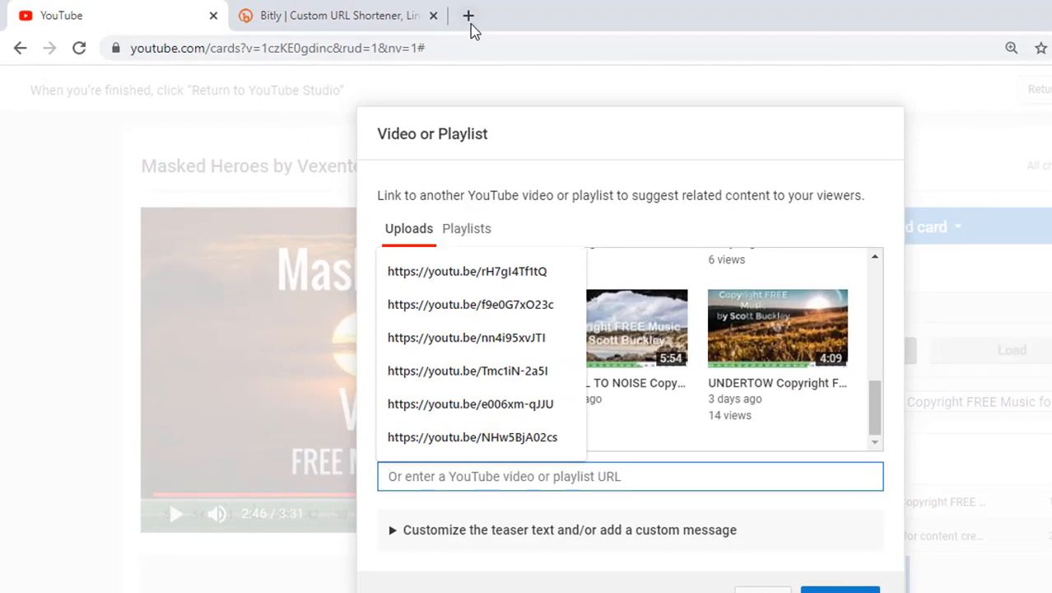
In a new browser tab, find "Bright Future by Silent Partner" among the channel's videos and copy its video link.
{"action": "left_click", "coordinate": [468, 16]}
{"action": "left_click", "coordinate": [86, 77]}
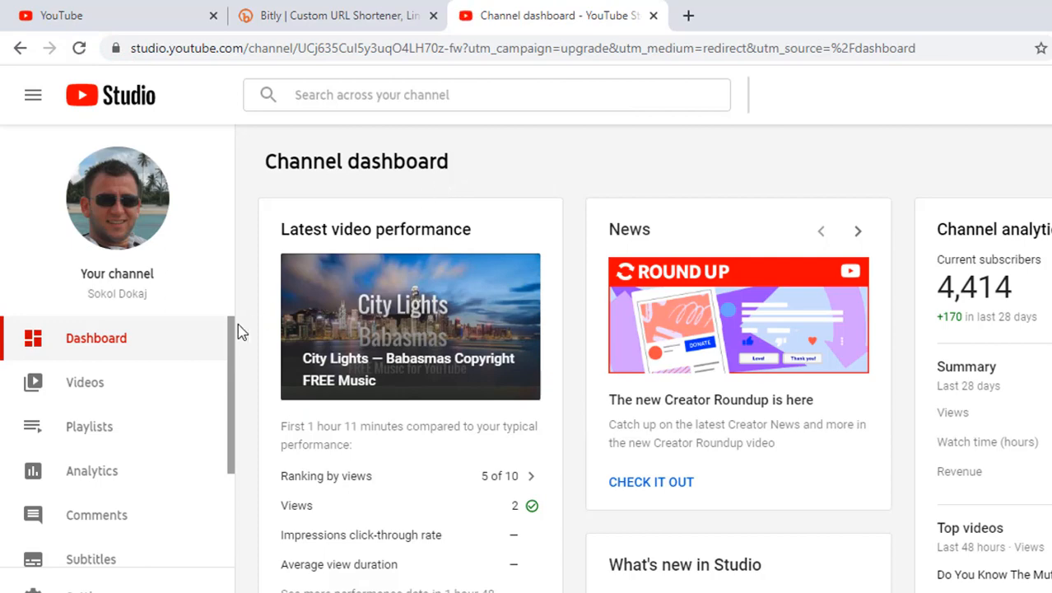
{"action": "left_click", "coordinate": [88, 385]}
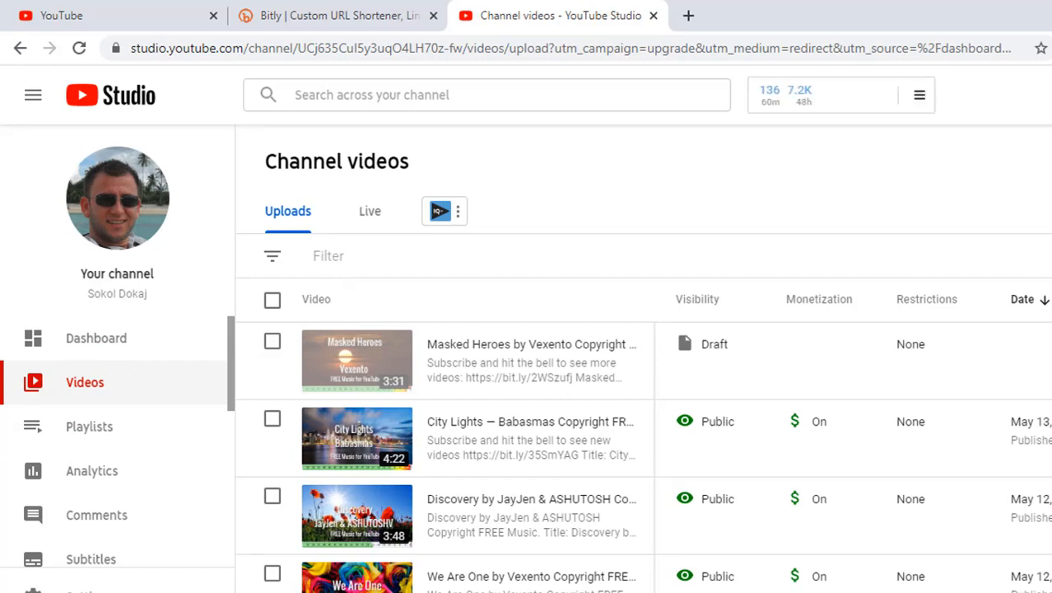
{"action": "scroll", "coordinate": [643, 428], "scroll_direction": "down", "scroll_amount": 4}
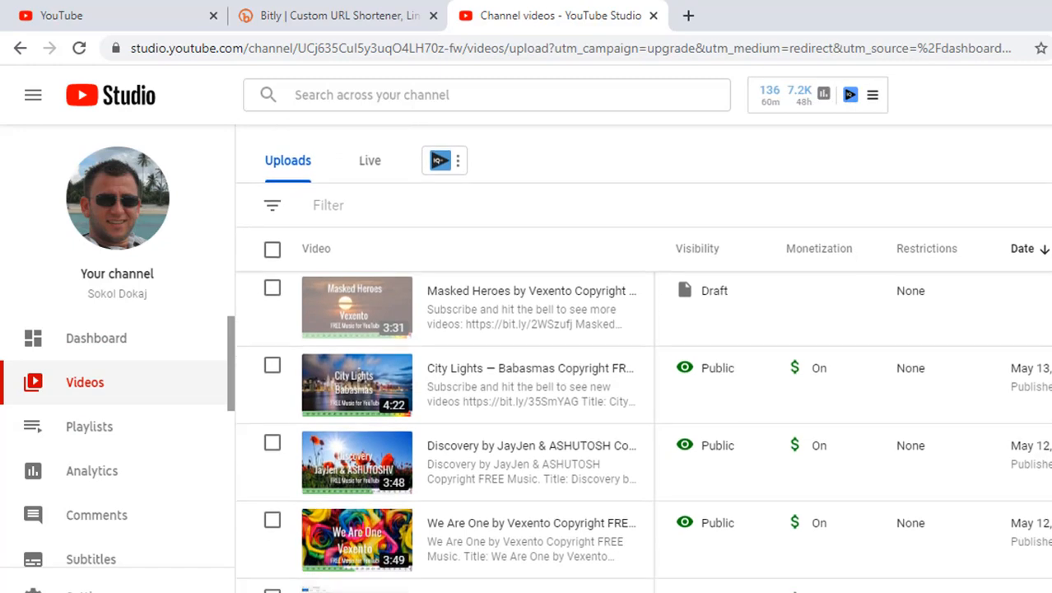
{"action": "scroll", "coordinate": [642, 428], "scroll_direction": "down", "scroll_amount": 12}
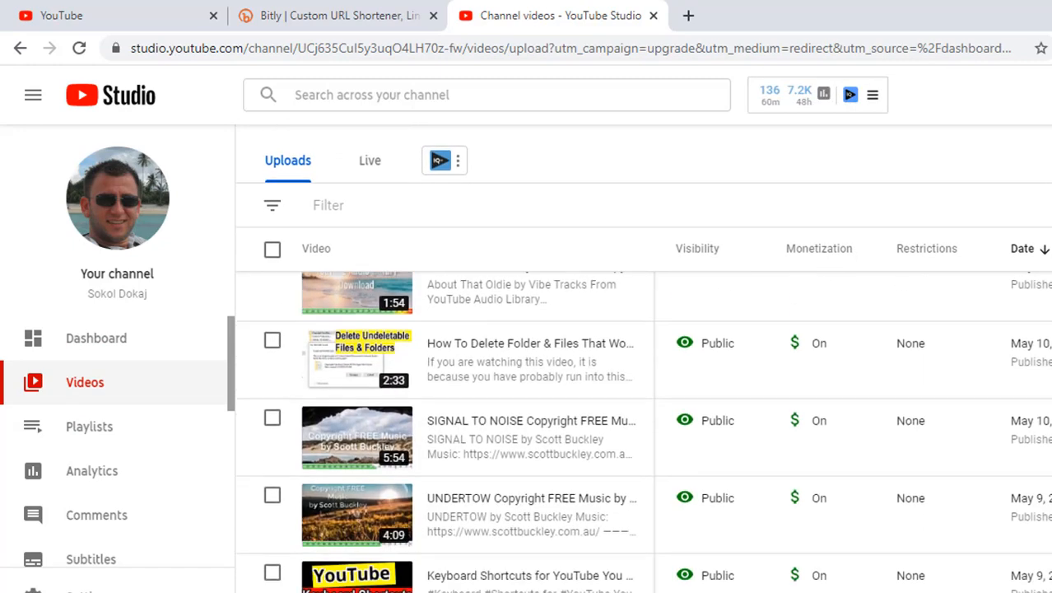
{"action": "scroll", "coordinate": [642, 428], "scroll_direction": "down", "scroll_amount": 6}
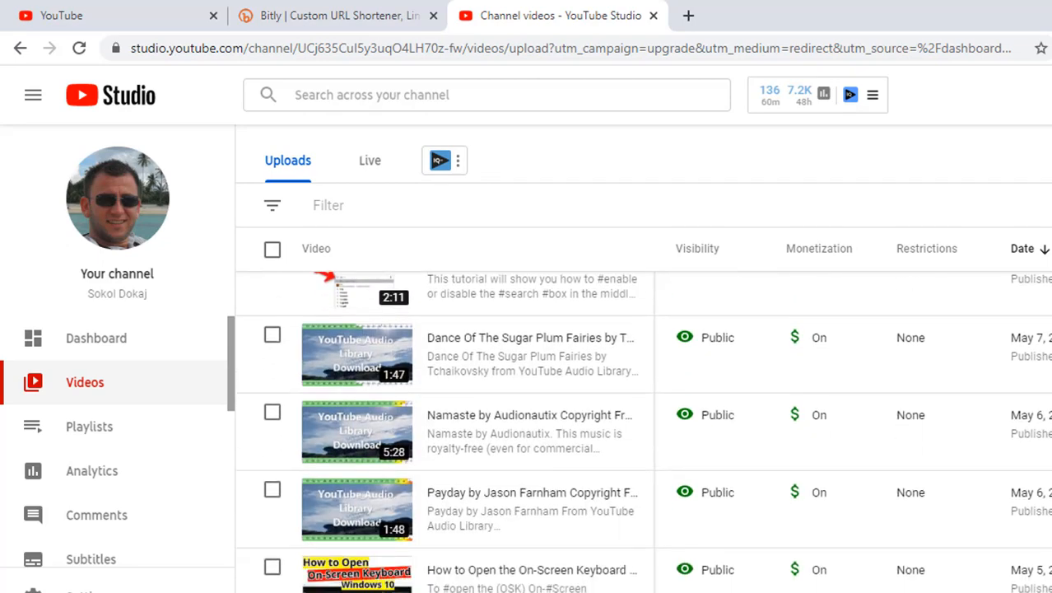
{"action": "scroll", "coordinate": [642, 428], "scroll_direction": "down", "scroll_amount": 3}
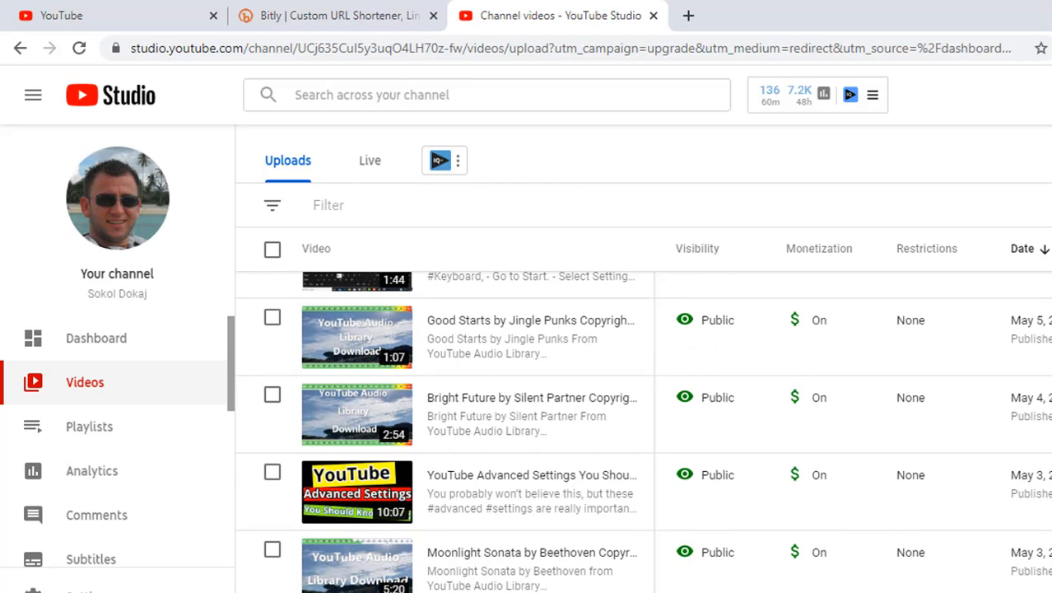
{"action": "left_click", "coordinate": [446, 398]}
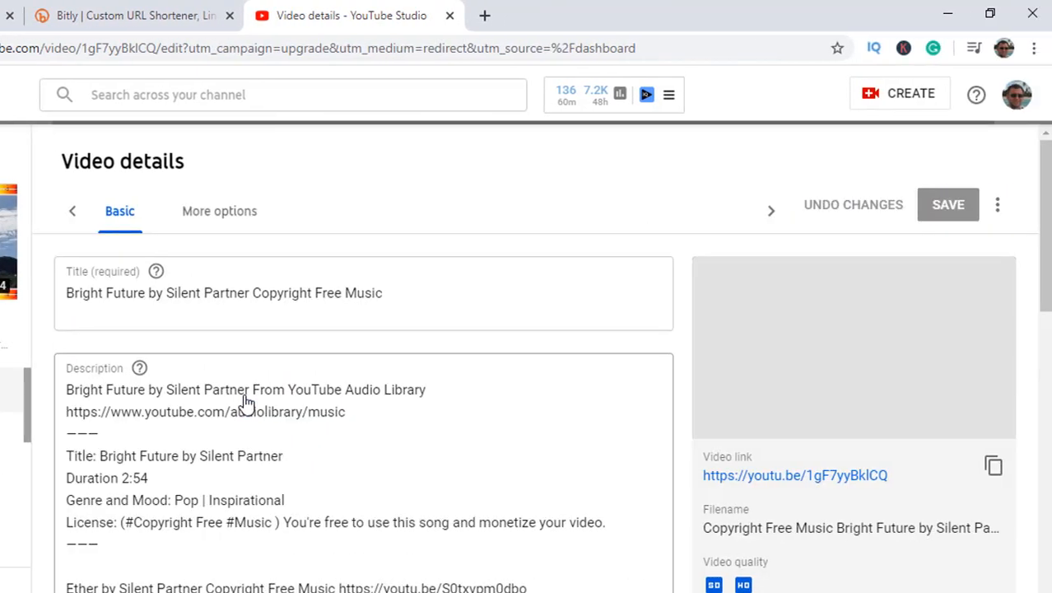
{"action": "left_click", "coordinate": [994, 469]}
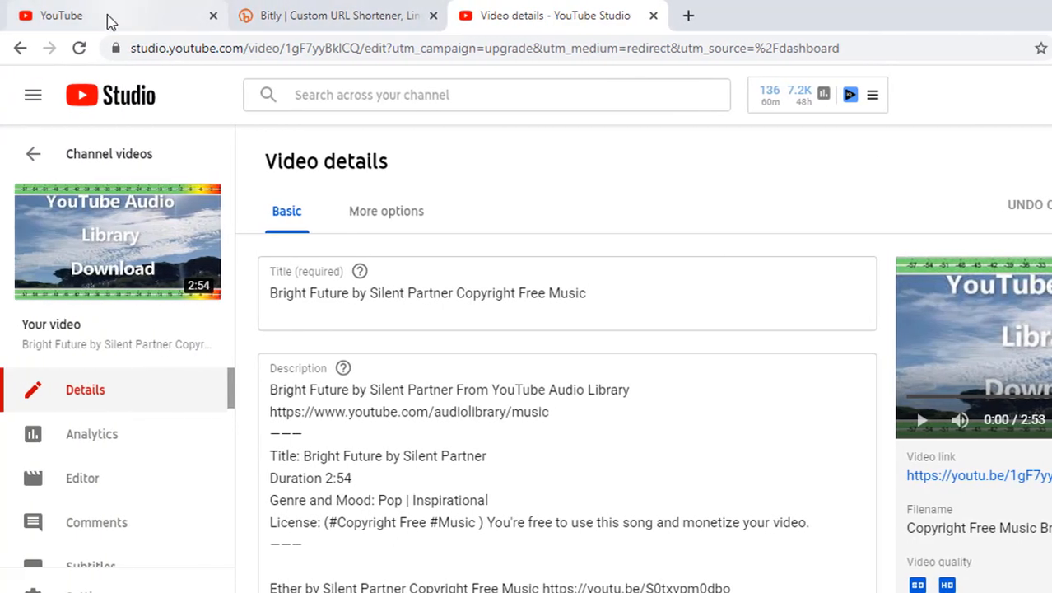
{"action": "left_click", "coordinate": [103, 23]}
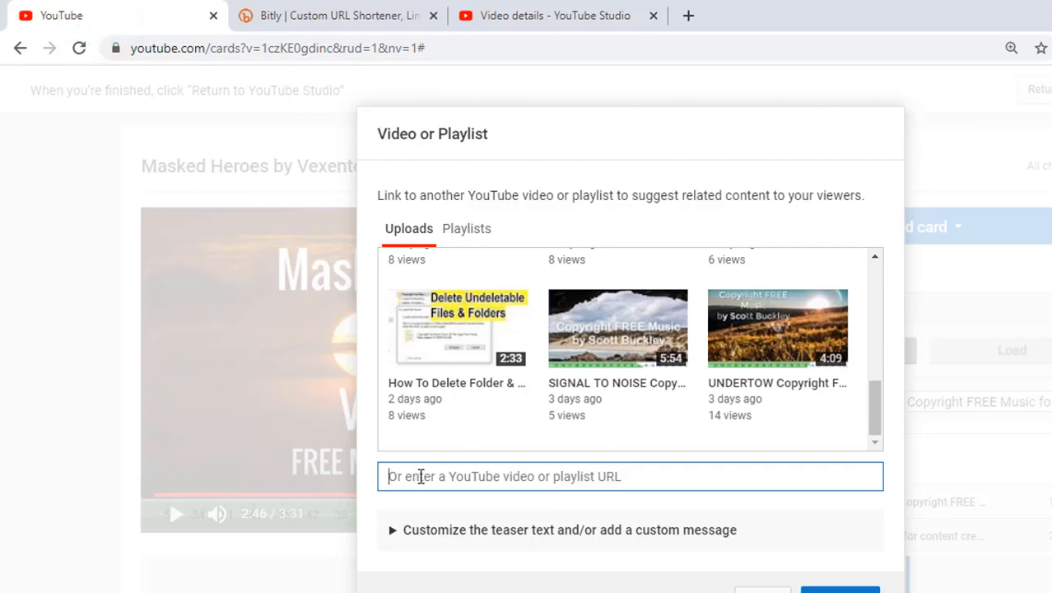
{"action": "key", "text": "ctrl+v"}
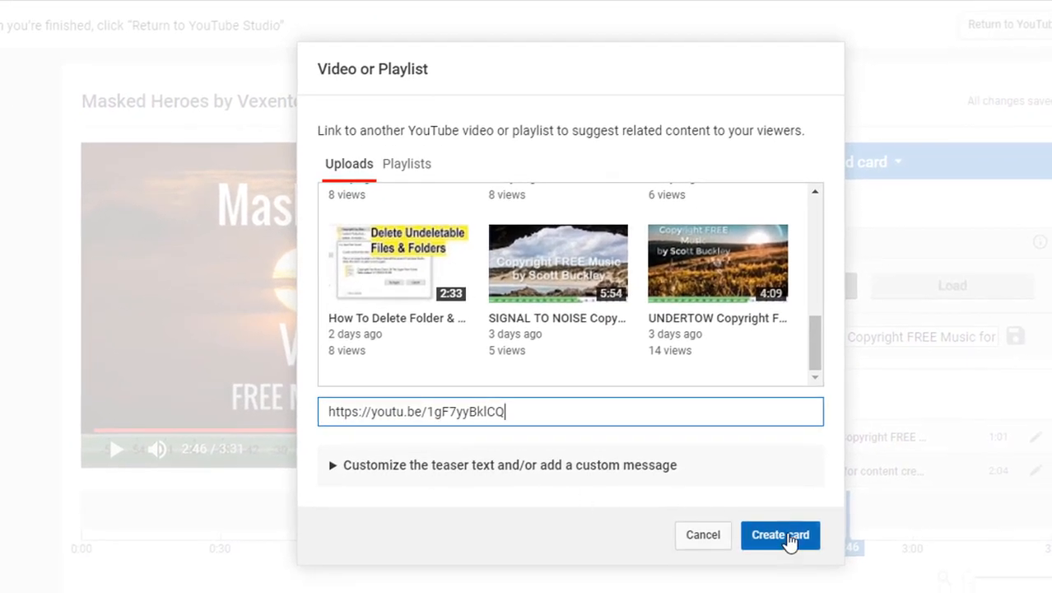
{"action": "left_click", "coordinate": [783, 538]}
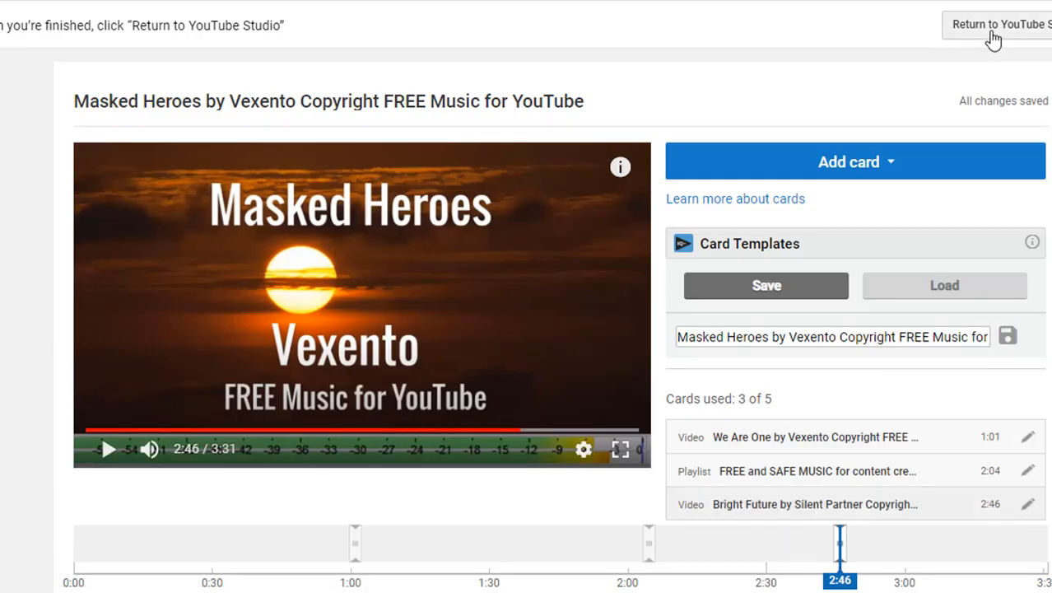
{"action": "left_click", "coordinate": [974, 39]}
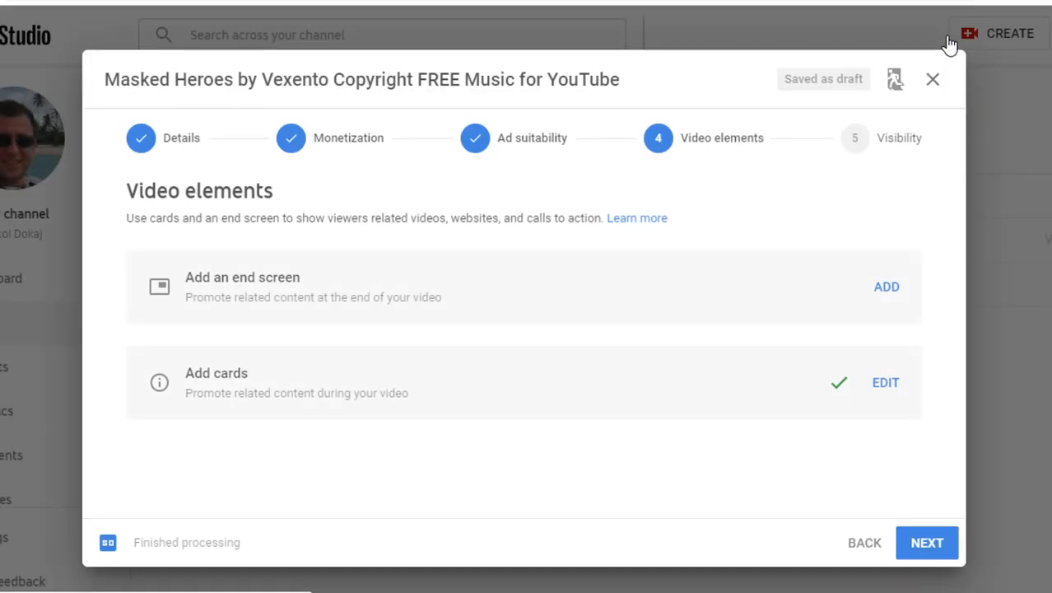
Start the end screen from the "1 video, 1 subscribe" template and feature the specific video "Nostalgia Another Kid Copyright FREE Music" in its video element.
{"action": "left_click", "coordinate": [885, 290]}
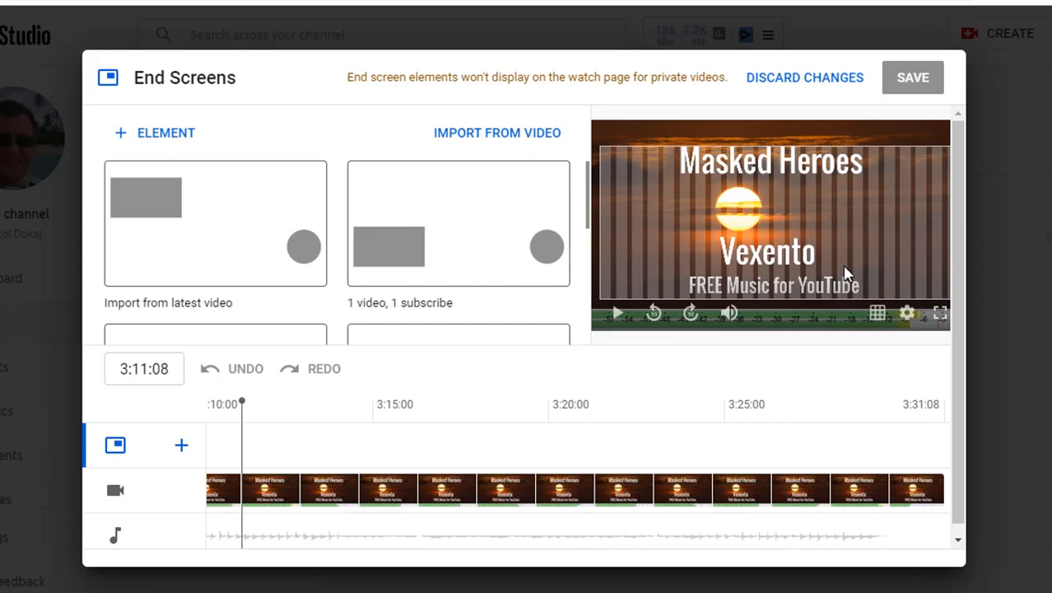
{"action": "left_click", "coordinate": [504, 271]}
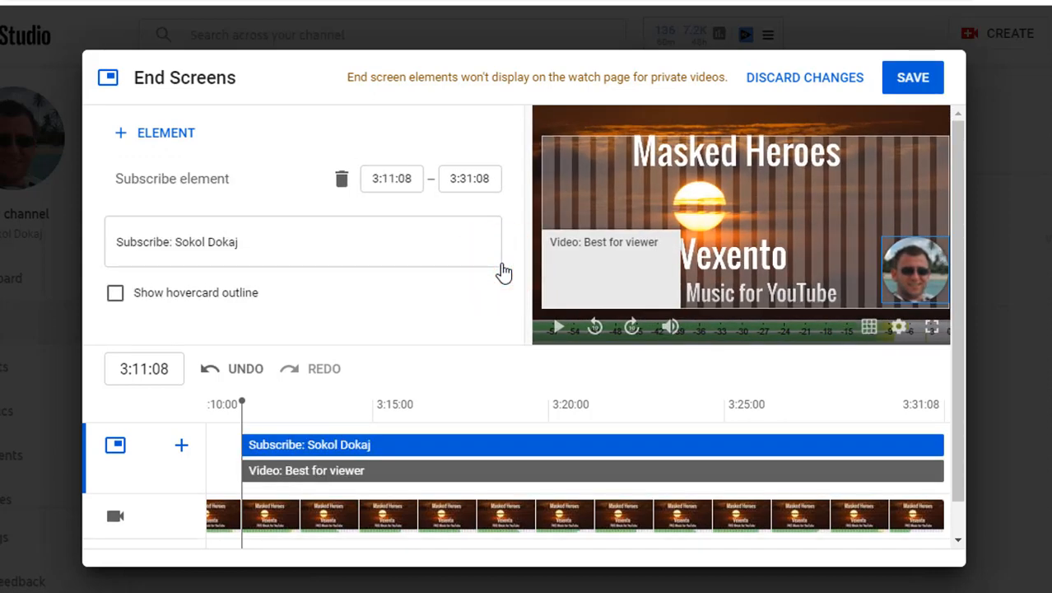
{"action": "left_click", "coordinate": [596, 282]}
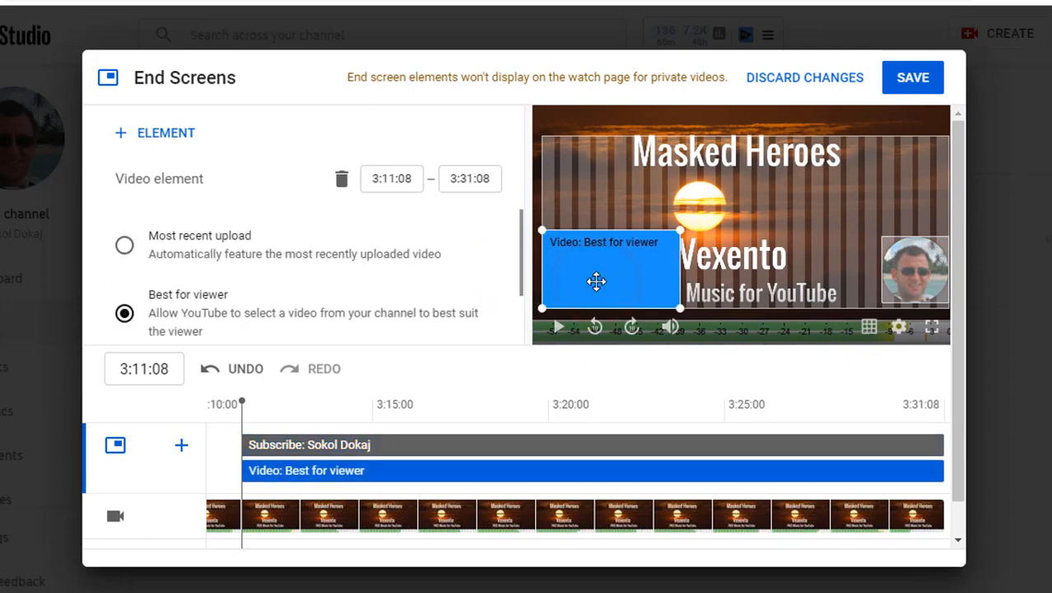
{"action": "left_click", "coordinate": [125, 246]}
{"action": "left_click_drag", "start_coordinate": [519, 244], "coordinate": [525, 305]}
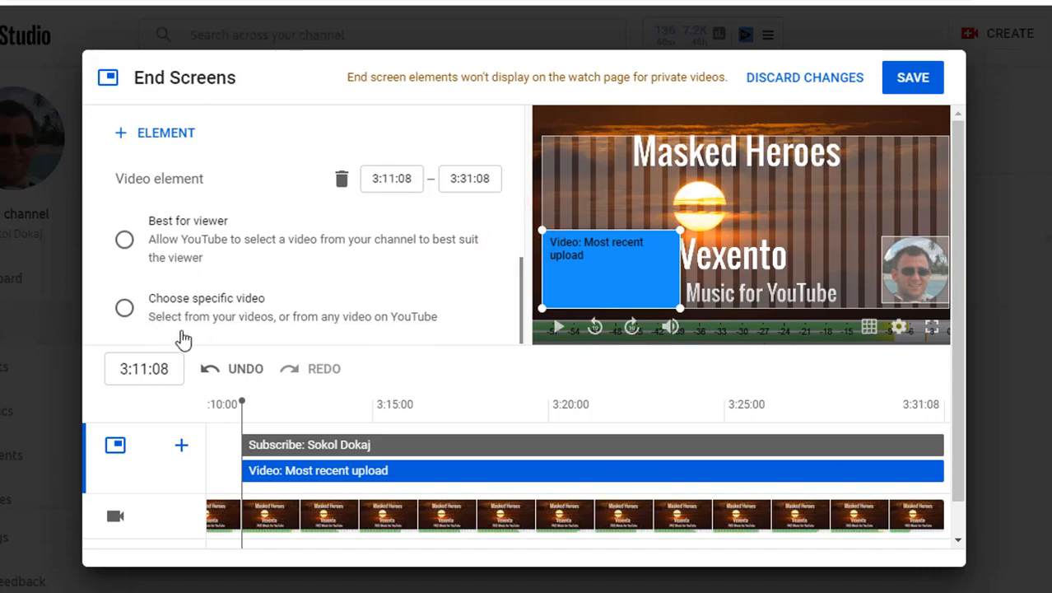
{"action": "left_click", "coordinate": [125, 310]}
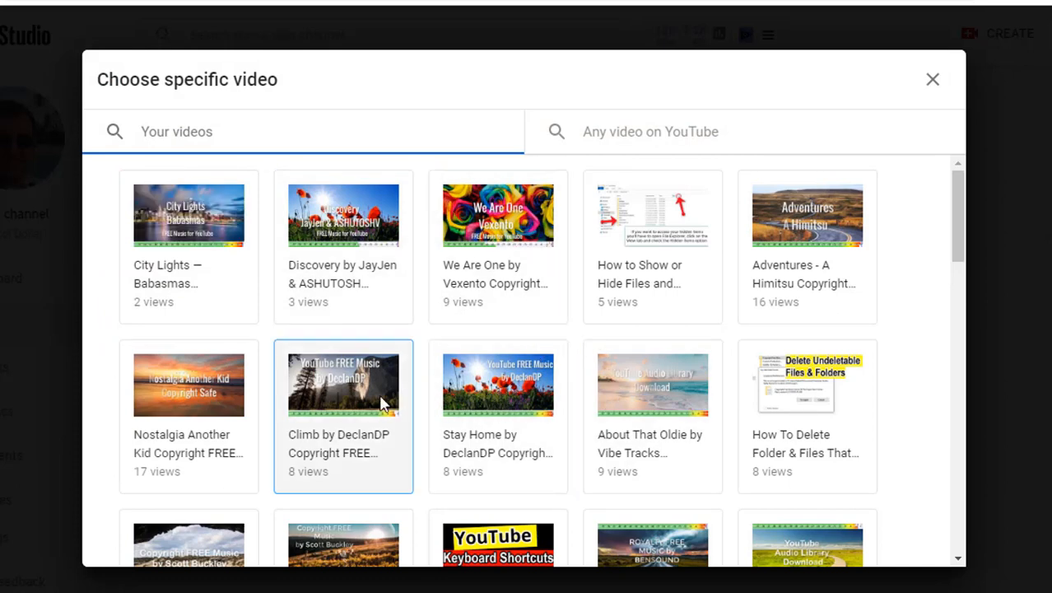
{"action": "left_click", "coordinate": [200, 394]}
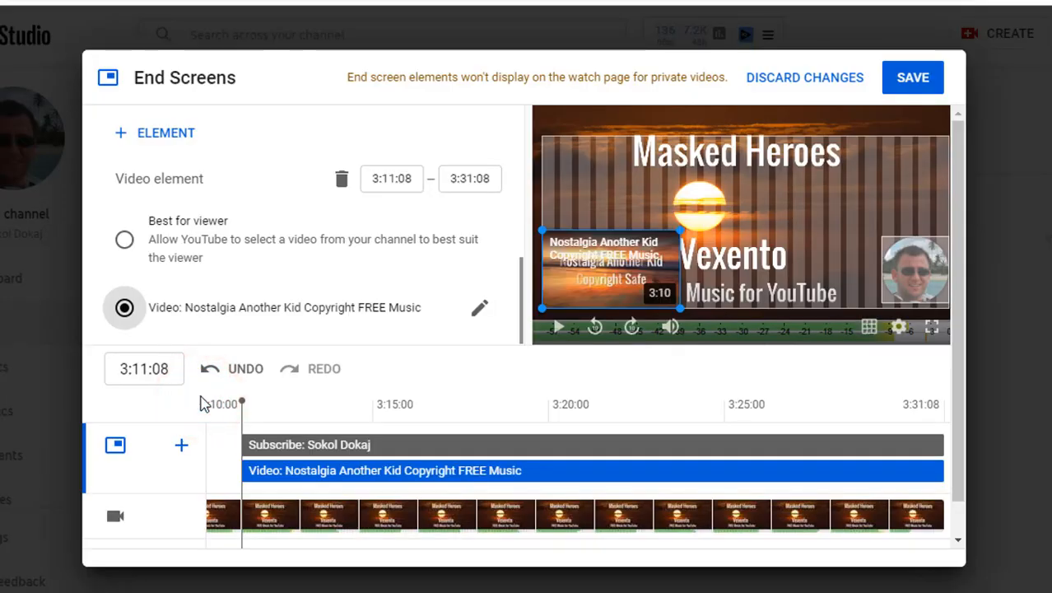
{"action": "left_click", "coordinate": [145, 138]}
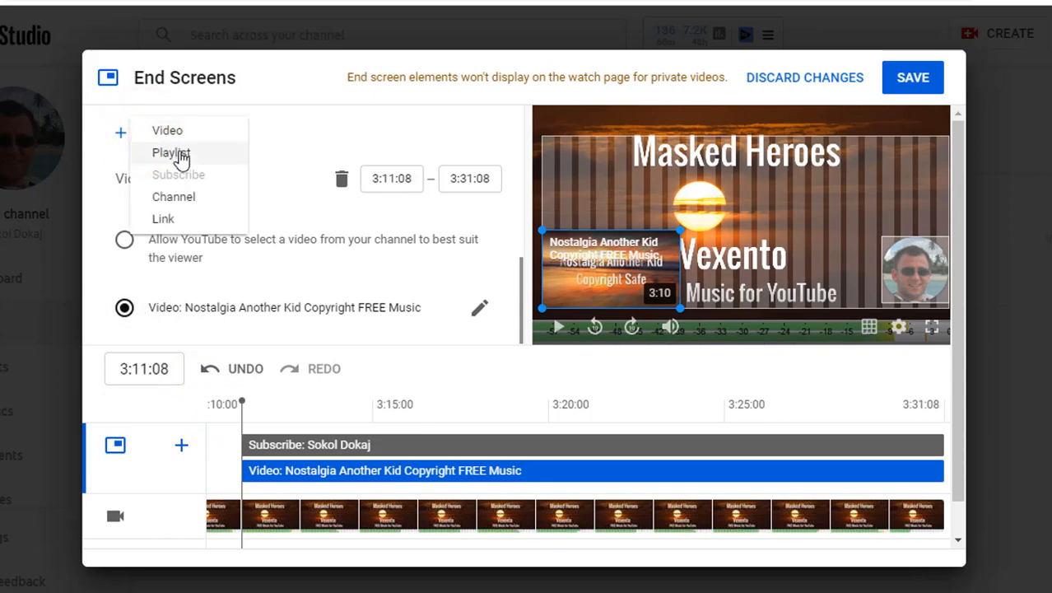
{"action": "left_click", "coordinate": [179, 156]}
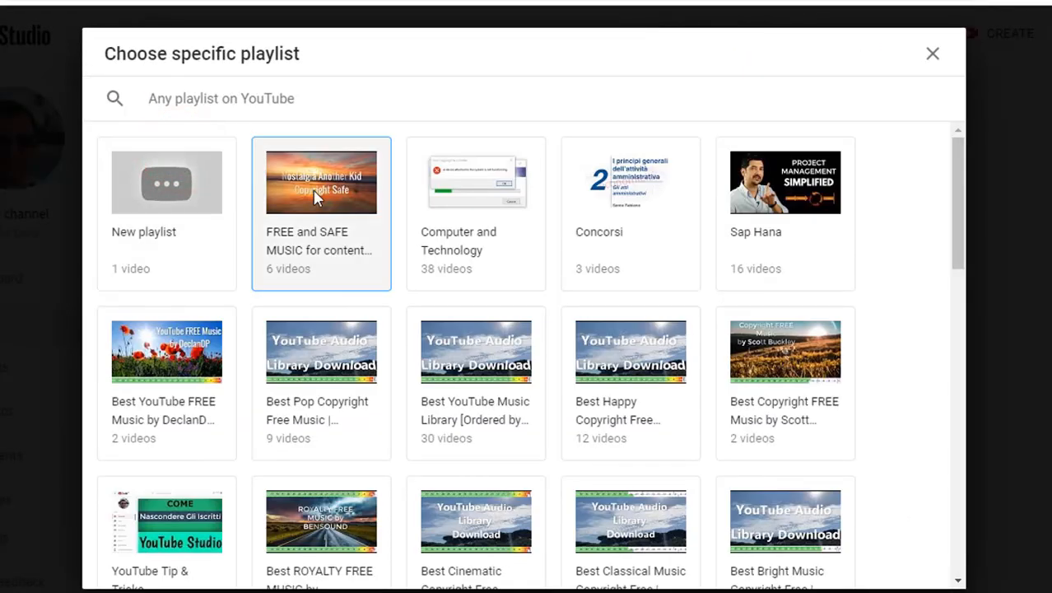
{"action": "left_click", "coordinate": [315, 196]}
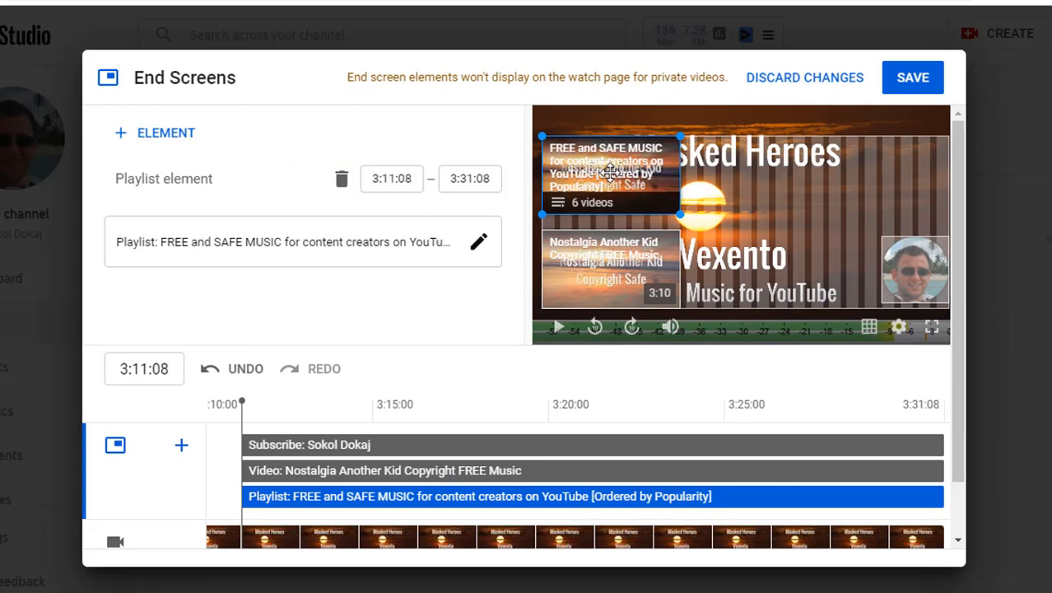
{"action": "left_click_drag", "start_coordinate": [610, 171], "coordinate": [876, 173]}
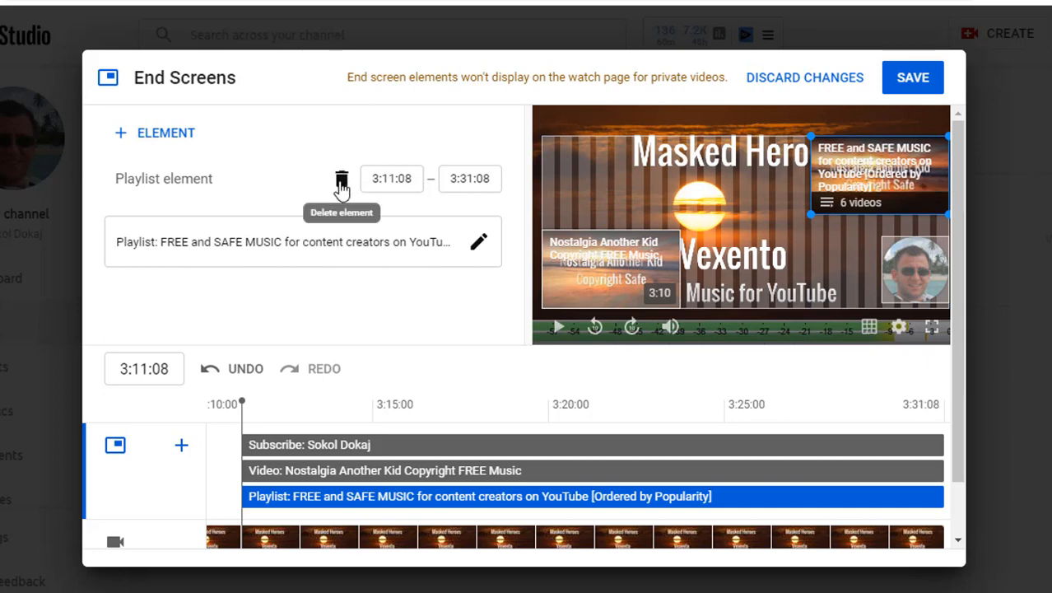
{"action": "left_click", "coordinate": [341, 185]}
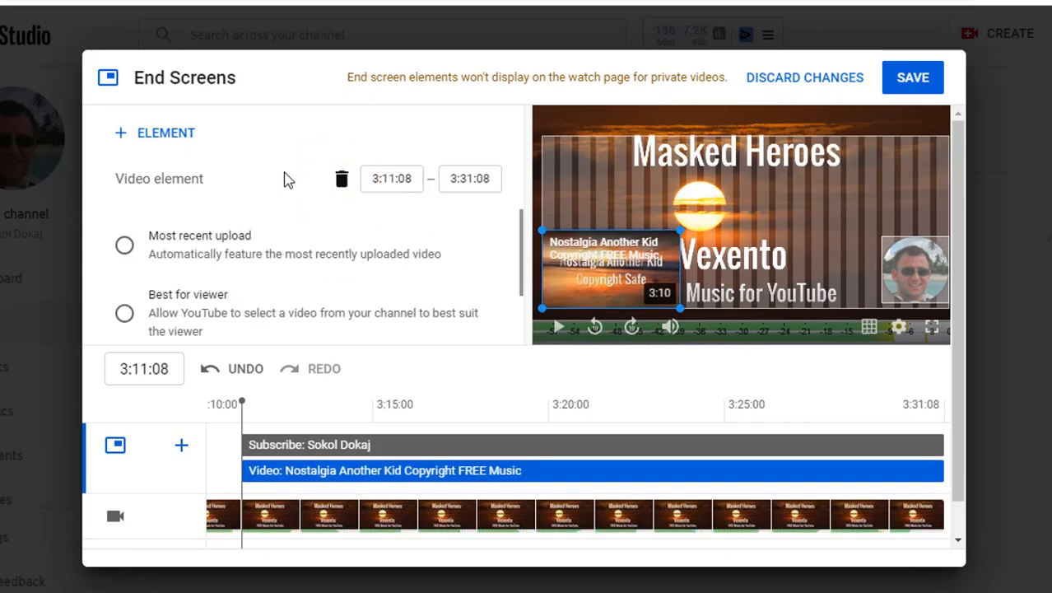
Add the "FREE and SAFE MUSIC for content creators" playlist element to the end screen, place it above the subscribe element, and save.
{"action": "left_click", "coordinate": [164, 141]}
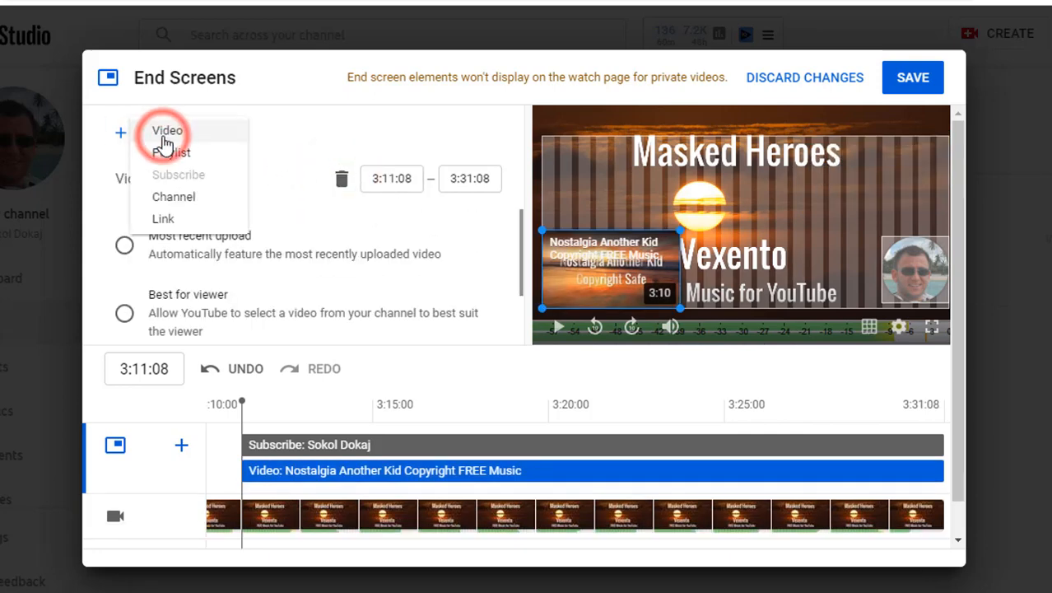
{"action": "left_click", "coordinate": [169, 154]}
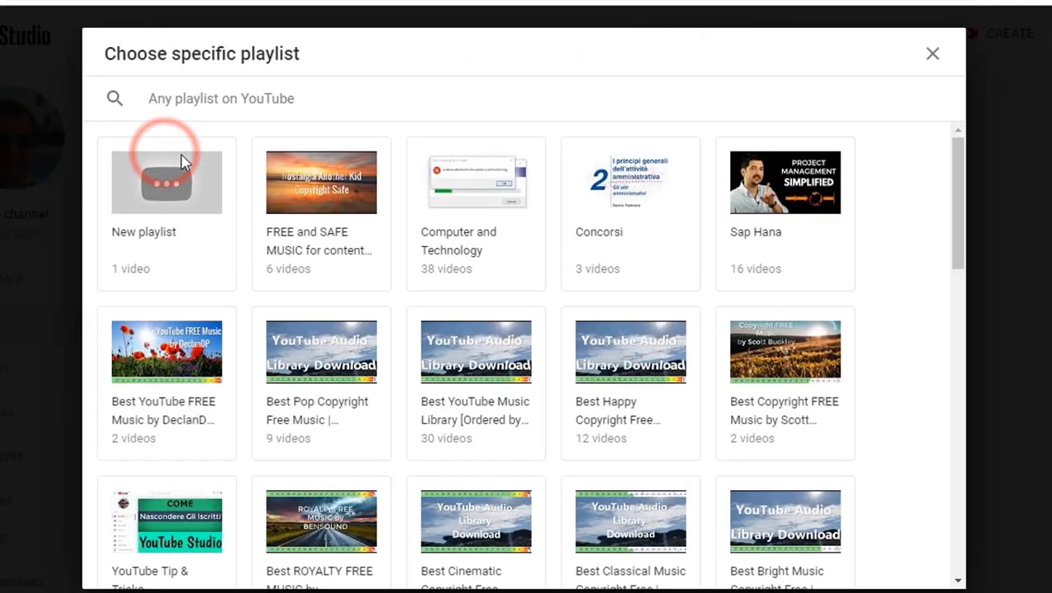
{"action": "left_click", "coordinate": [328, 177]}
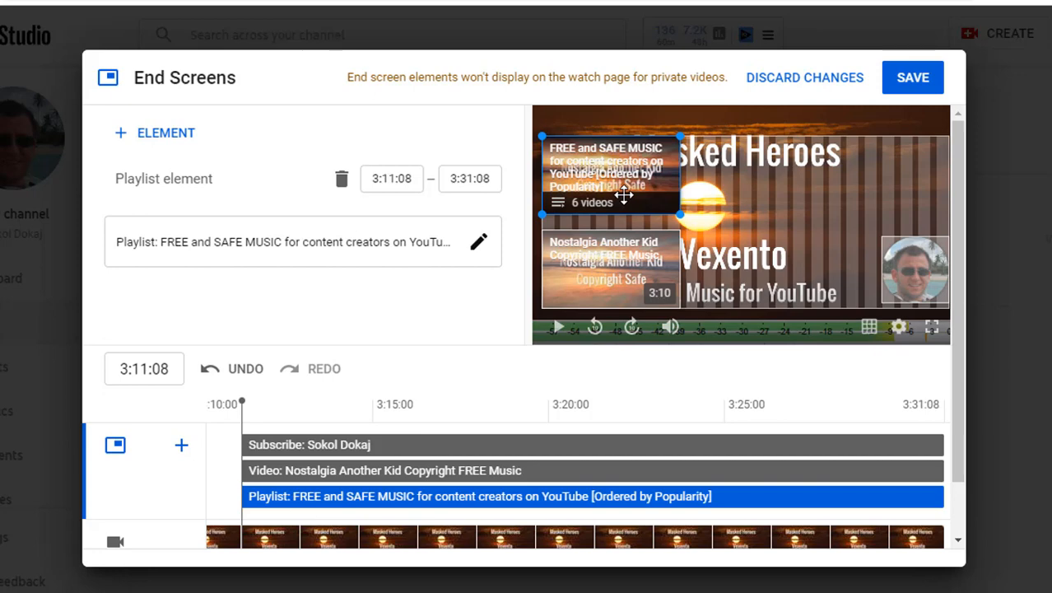
{"action": "left_click_drag", "start_coordinate": [624, 195], "coordinate": [824, 208]}
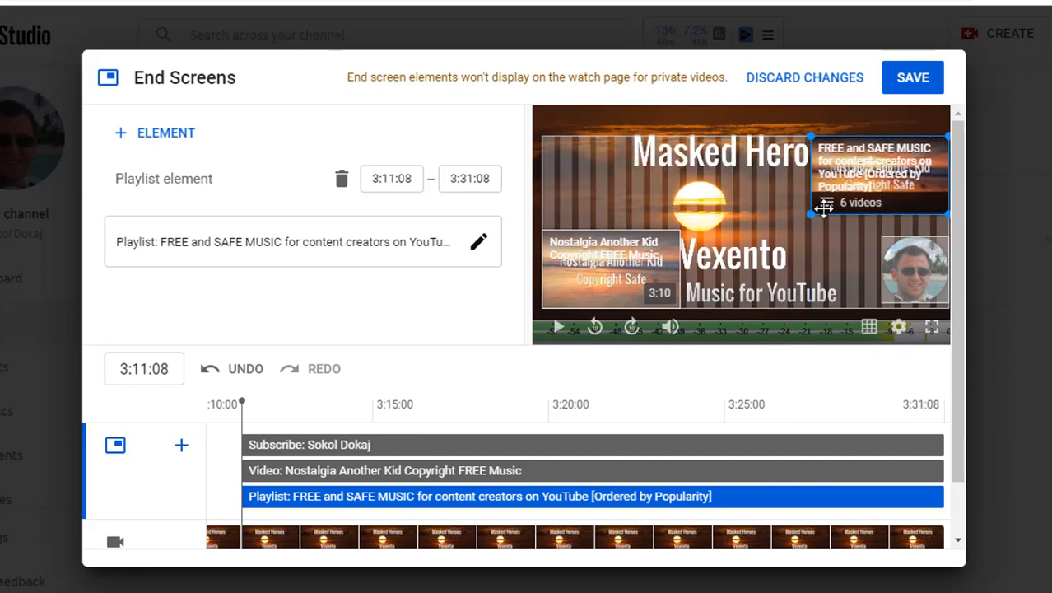
{"action": "left_click", "coordinate": [914, 78]}
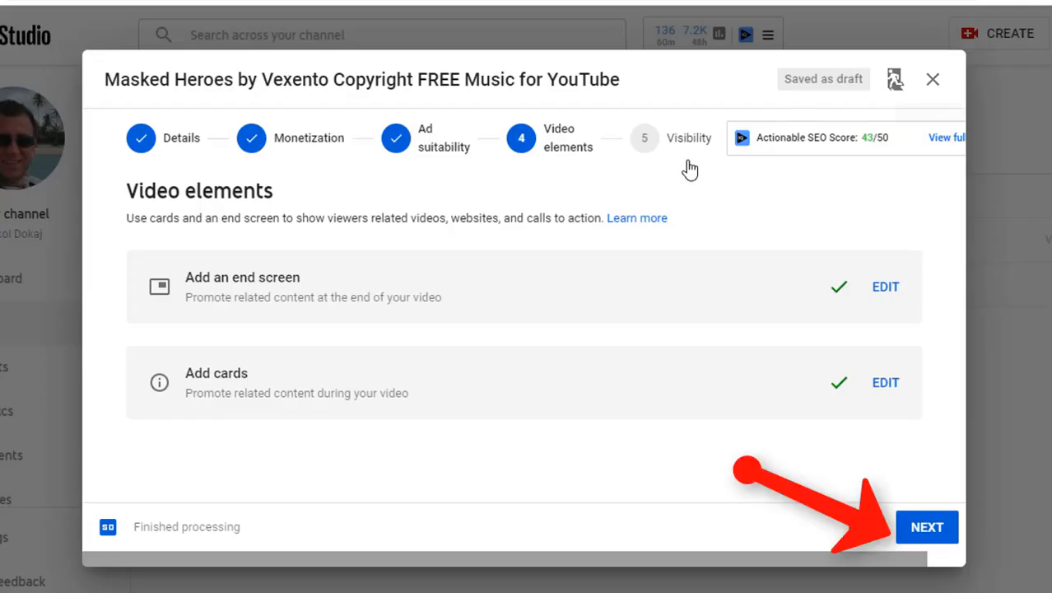
Proceed to the visibility settings and save the uploaded video as Unlisted.
{"action": "left_click", "coordinate": [935, 530]}
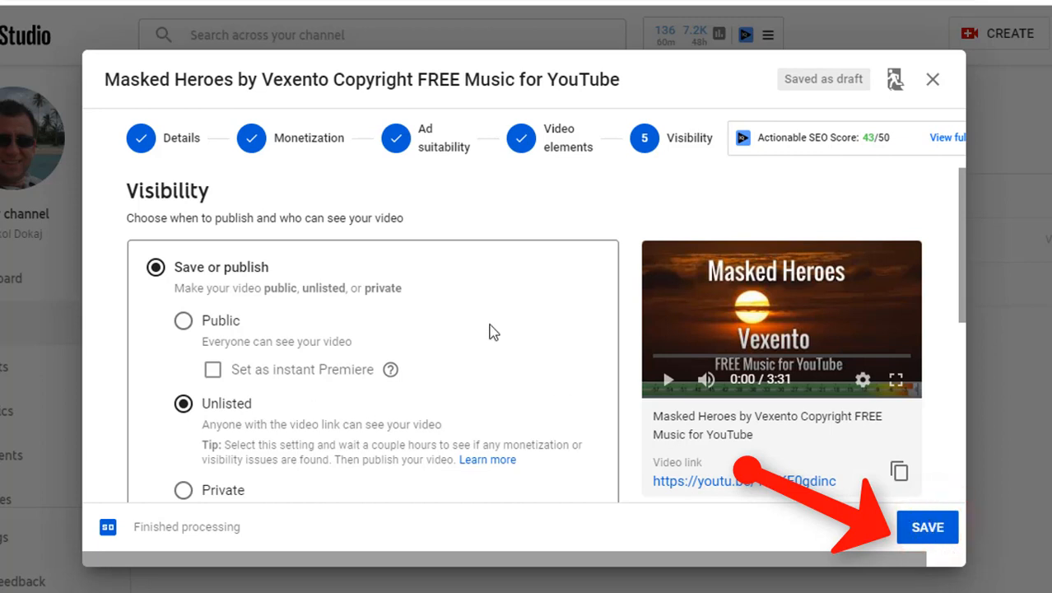
{"action": "left_click_drag", "start_coordinate": [959, 222], "coordinate": [962, 242]}
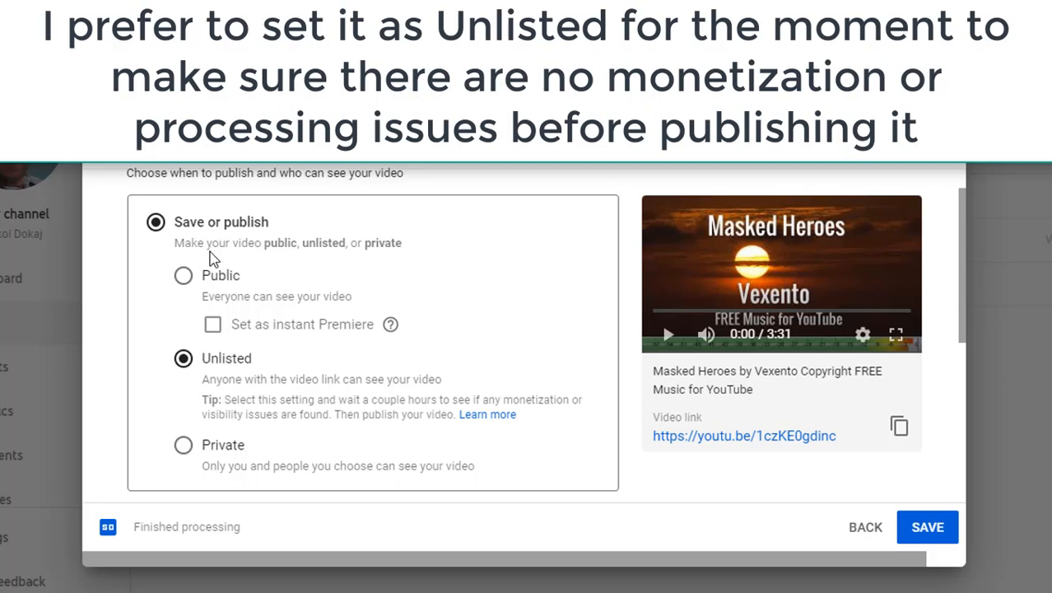
{"action": "scroll", "coordinate": [503, 448], "scroll_direction": "down", "scroll_amount": 1}
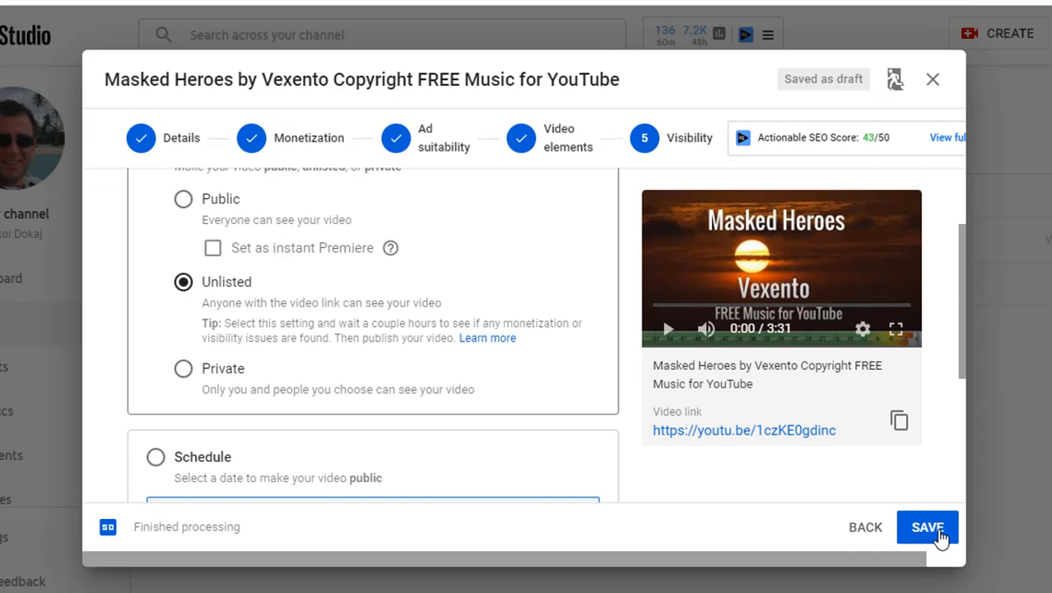
{"action": "left_click", "coordinate": [938, 531]}
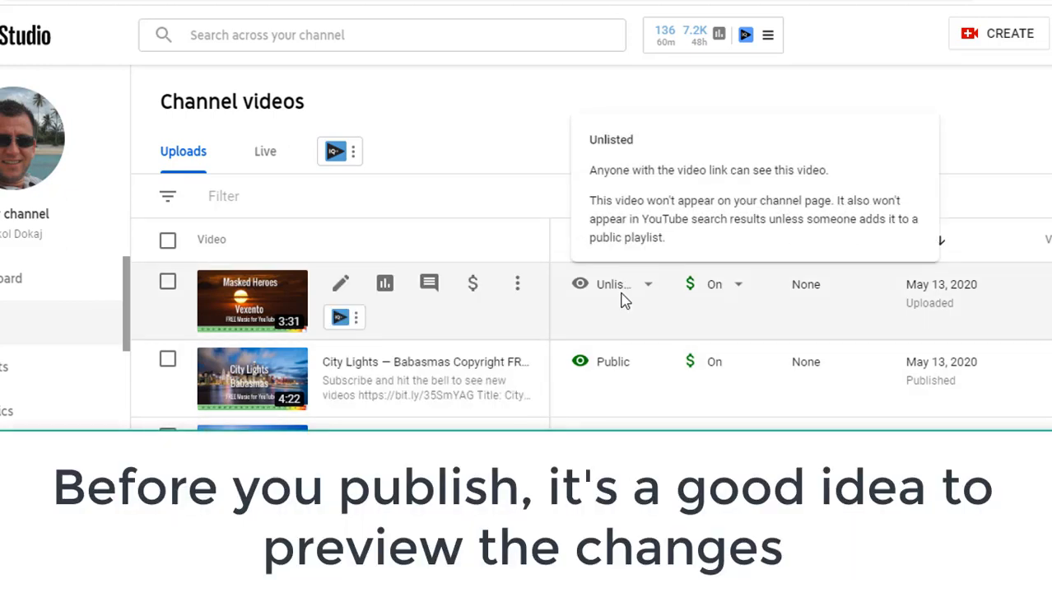
Set the "Masked Heroes" video's visibility to Public in its details, save the change, and return to the channel videos.
{"action": "left_click", "coordinate": [345, 283]}
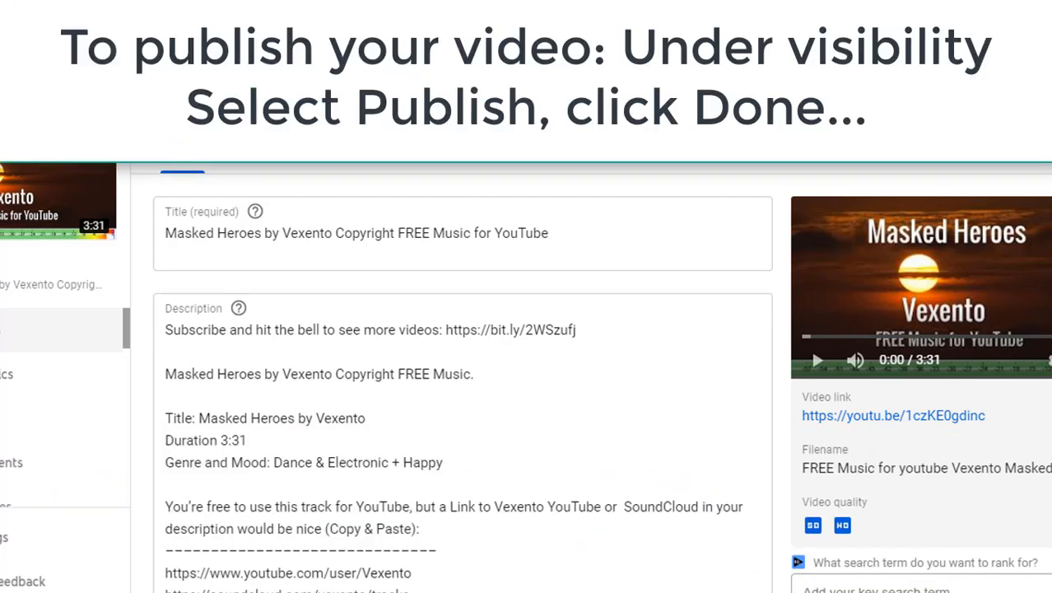
{"action": "scroll", "coordinate": [527, 378], "scroll_direction": "down", "scroll_amount": 6}
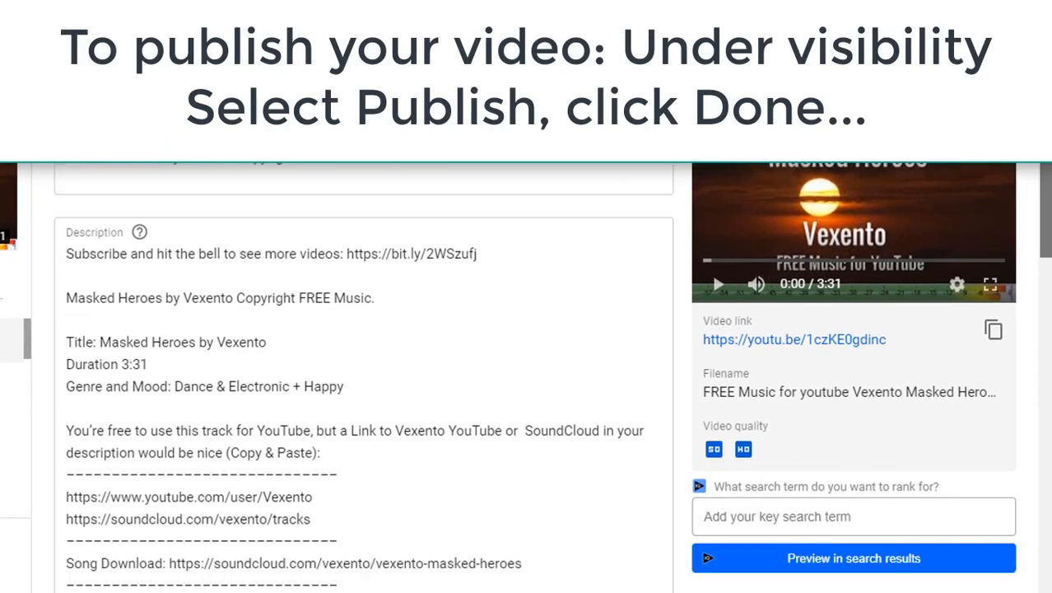
{"action": "scroll", "coordinate": [526, 379], "scroll_direction": "down", "scroll_amount": 2}
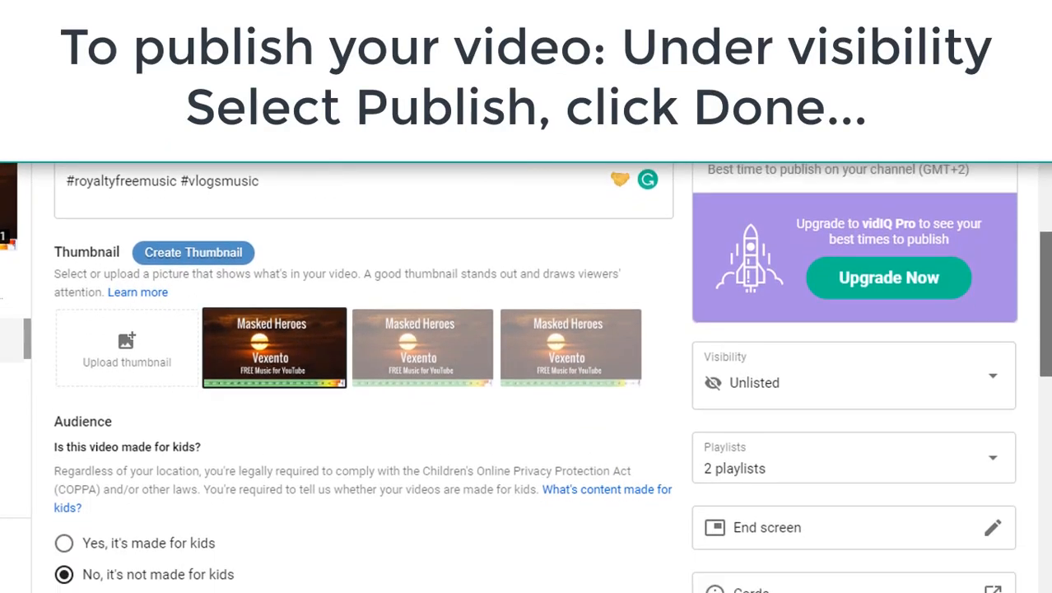
{"action": "left_click", "coordinate": [765, 349]}
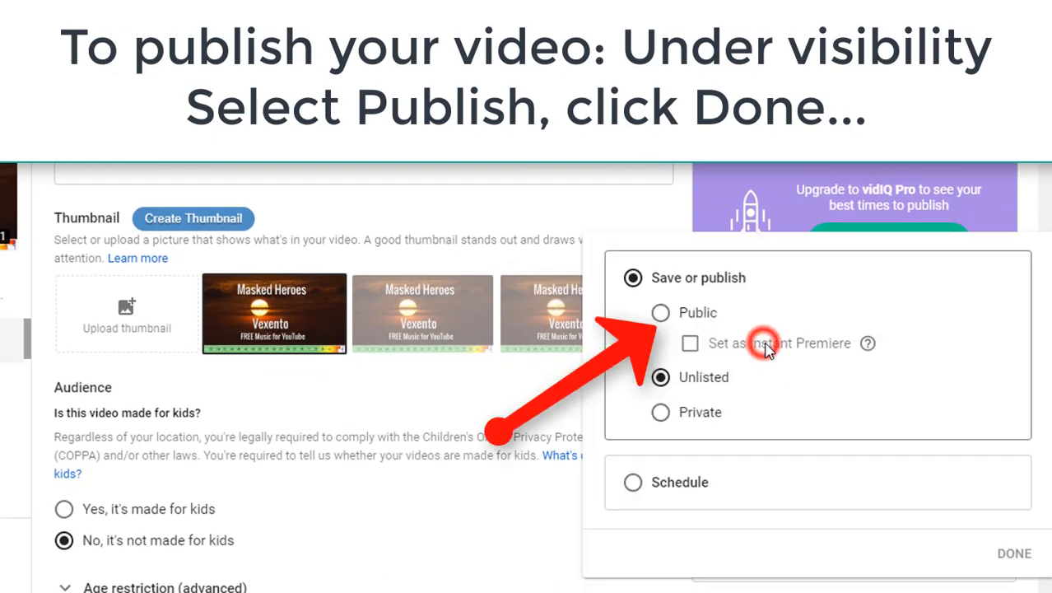
{"action": "left_click", "coordinate": [663, 314]}
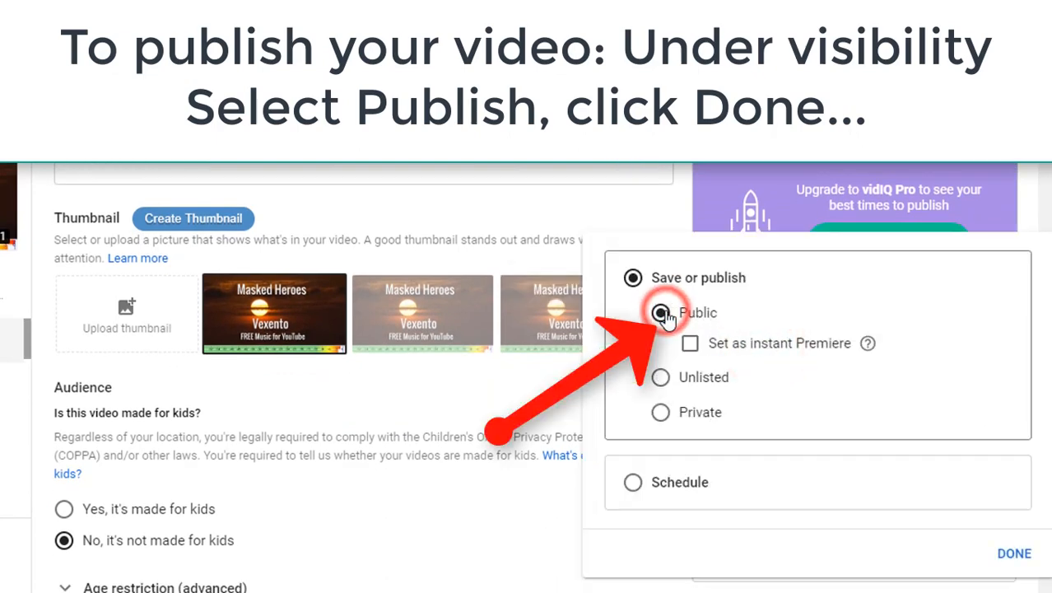
{"action": "left_click", "coordinate": [1016, 555]}
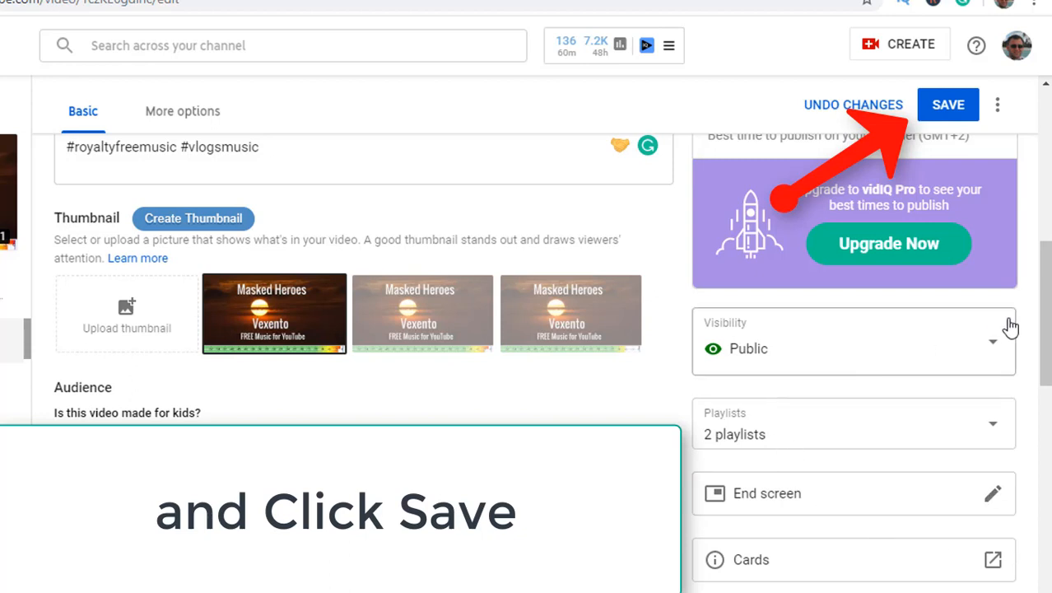
{"action": "left_click_drag", "start_coordinate": [1048, 325], "coordinate": [1045, 275]}
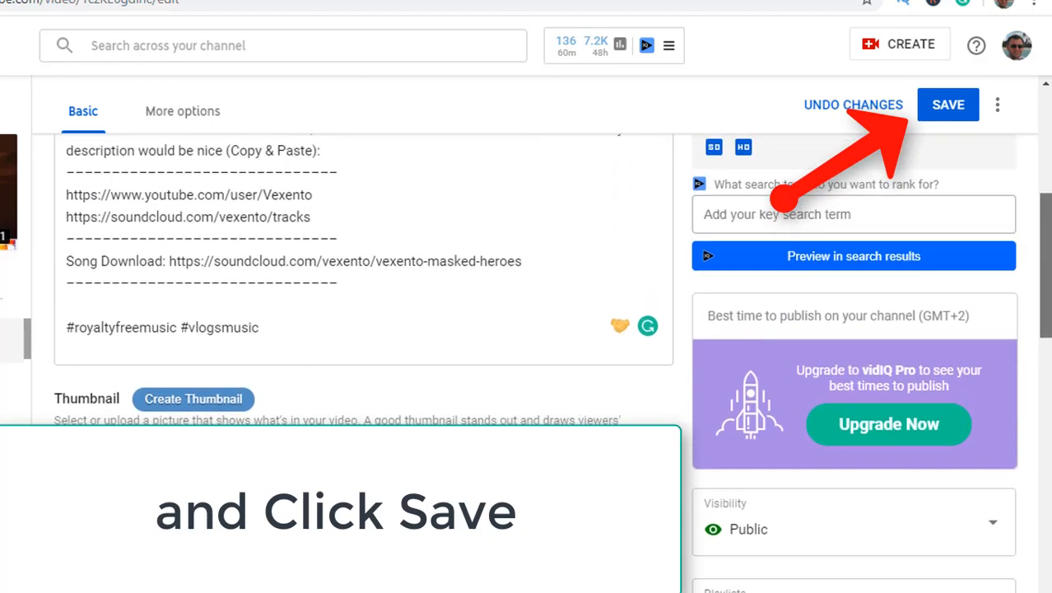
{"action": "left_click", "coordinate": [949, 112]}
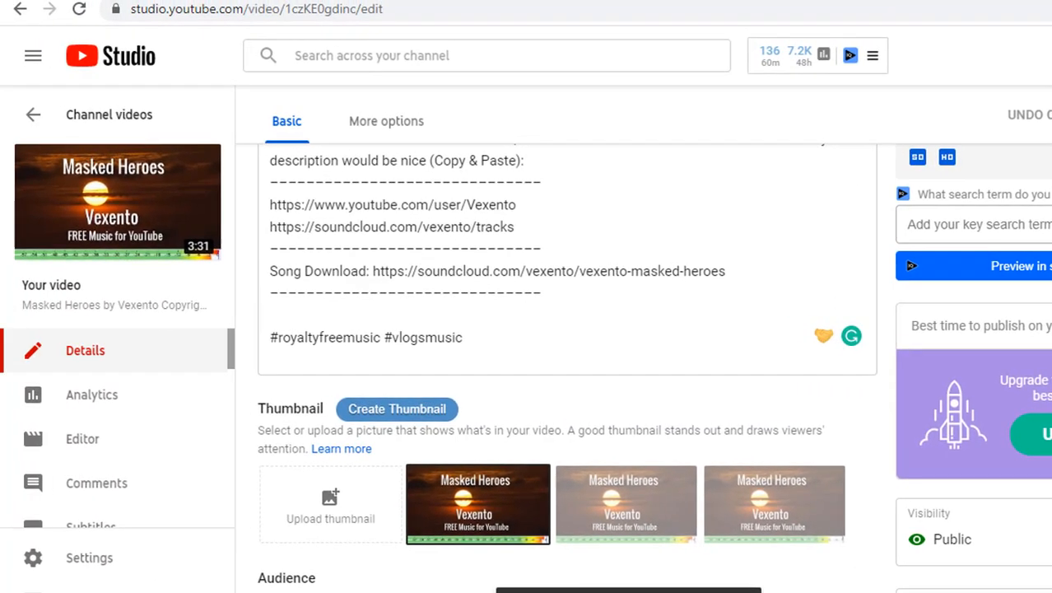
{"action": "left_click", "coordinate": [81, 120]}
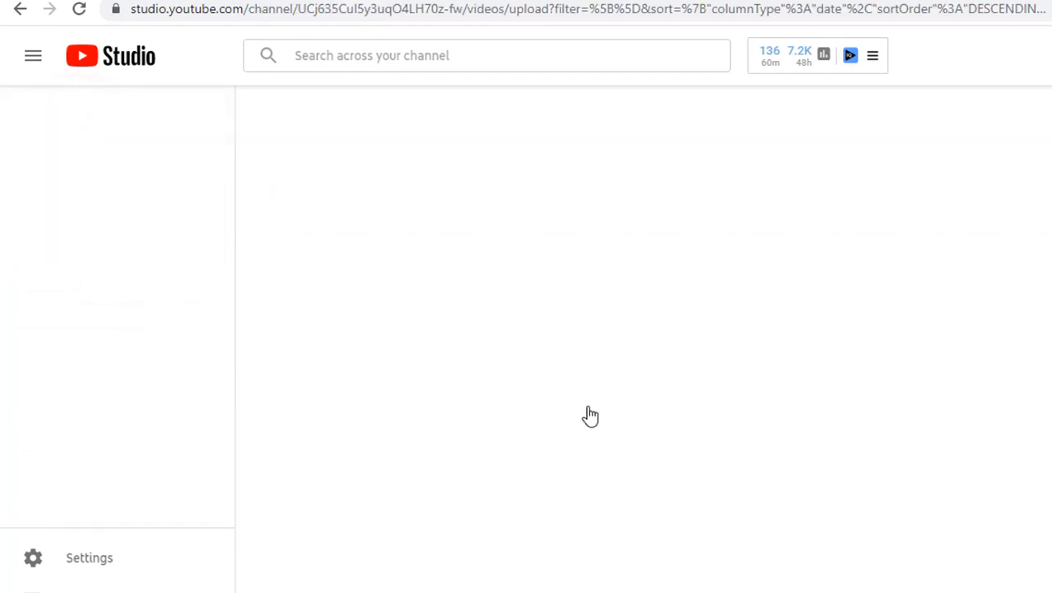